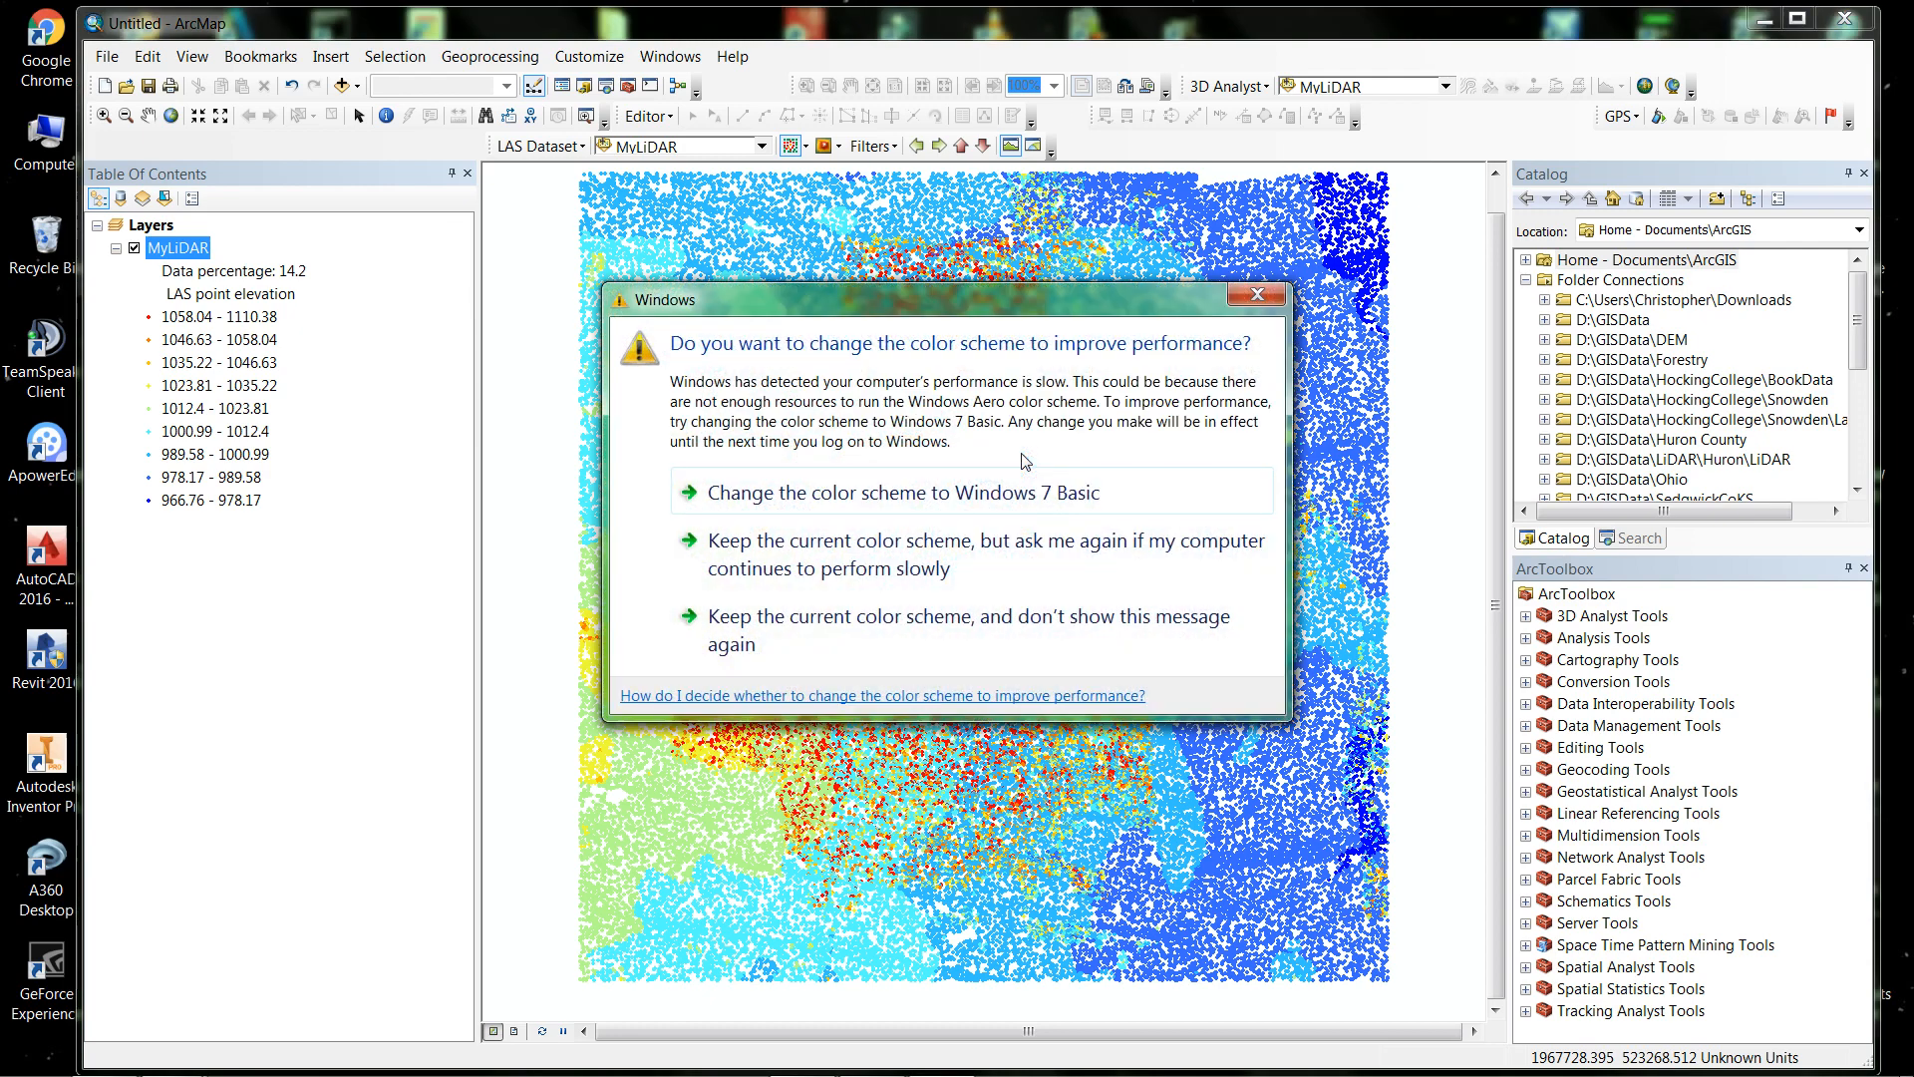
# Dismiss the color scheme message and filter the MyLiDAR dataset to show only Non Ground points
pyautogui.click(1264, 293)
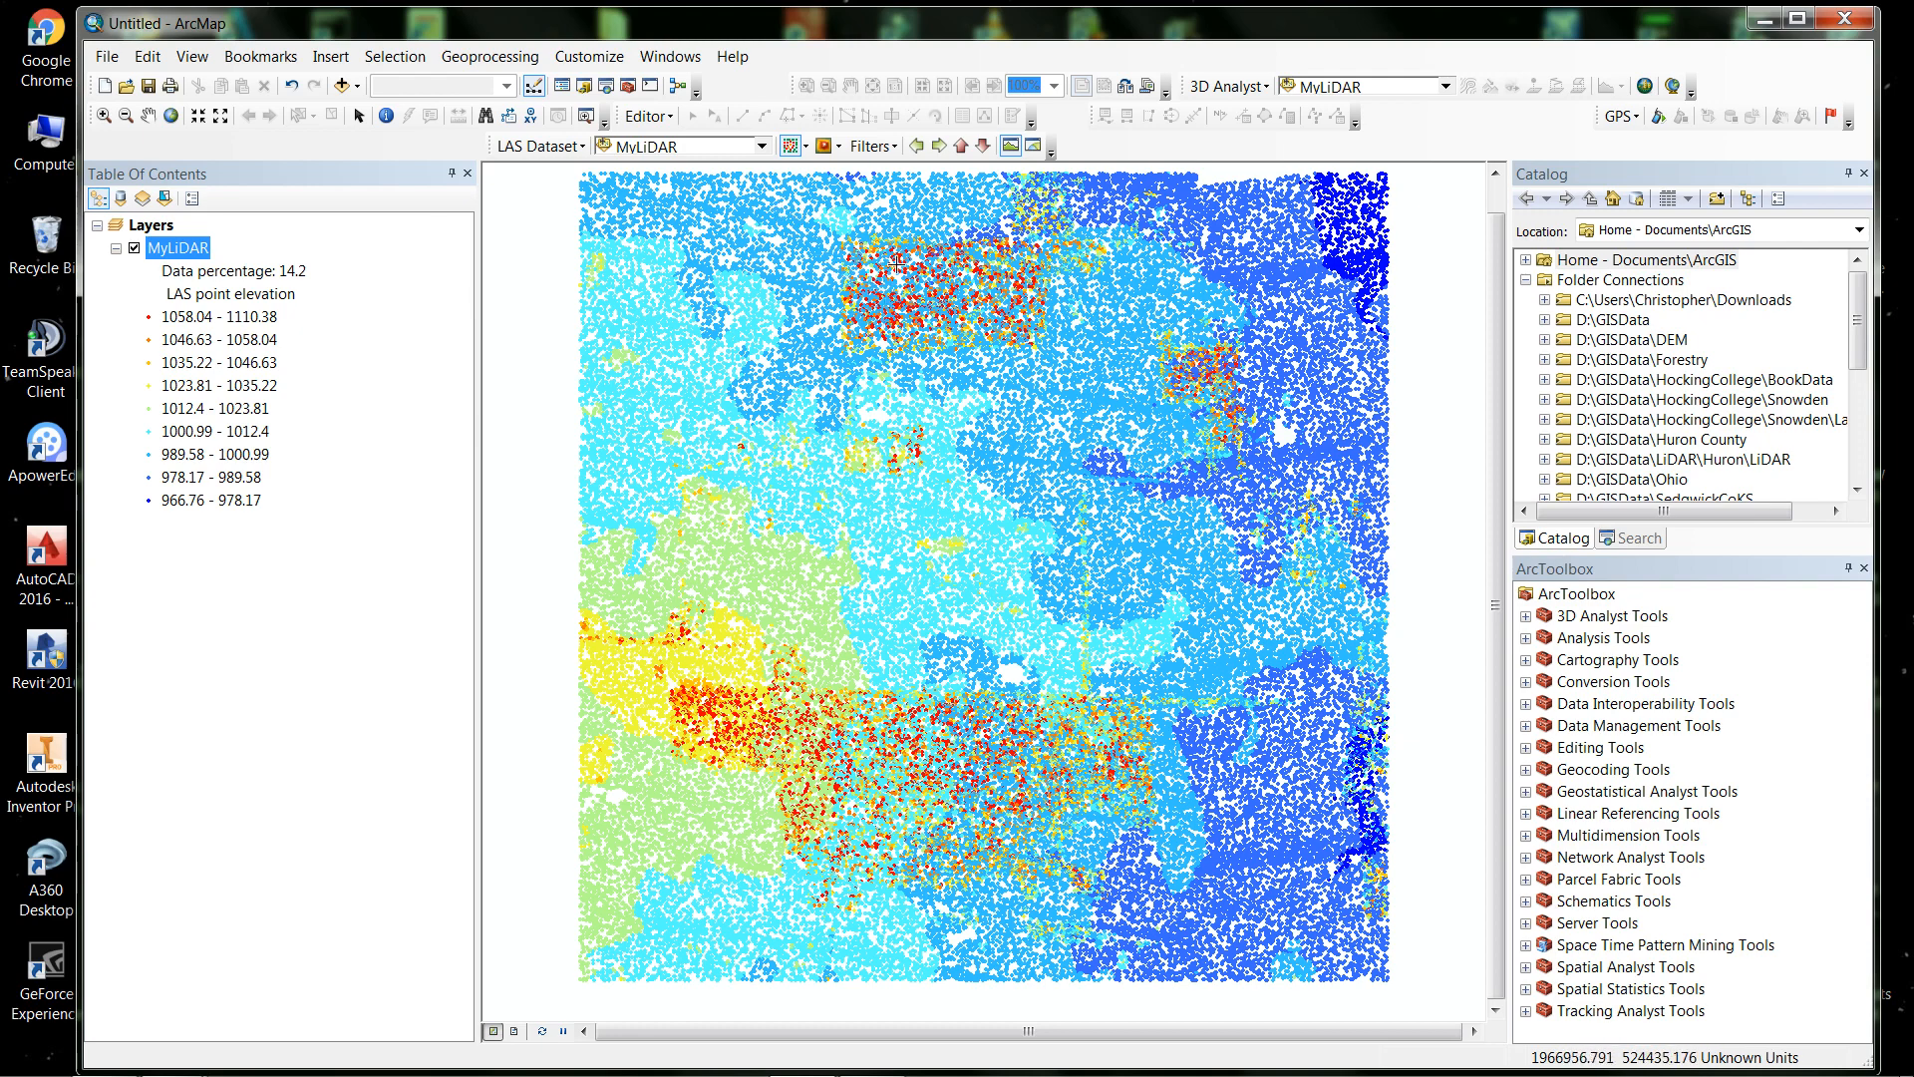
pyautogui.click(895, 147)
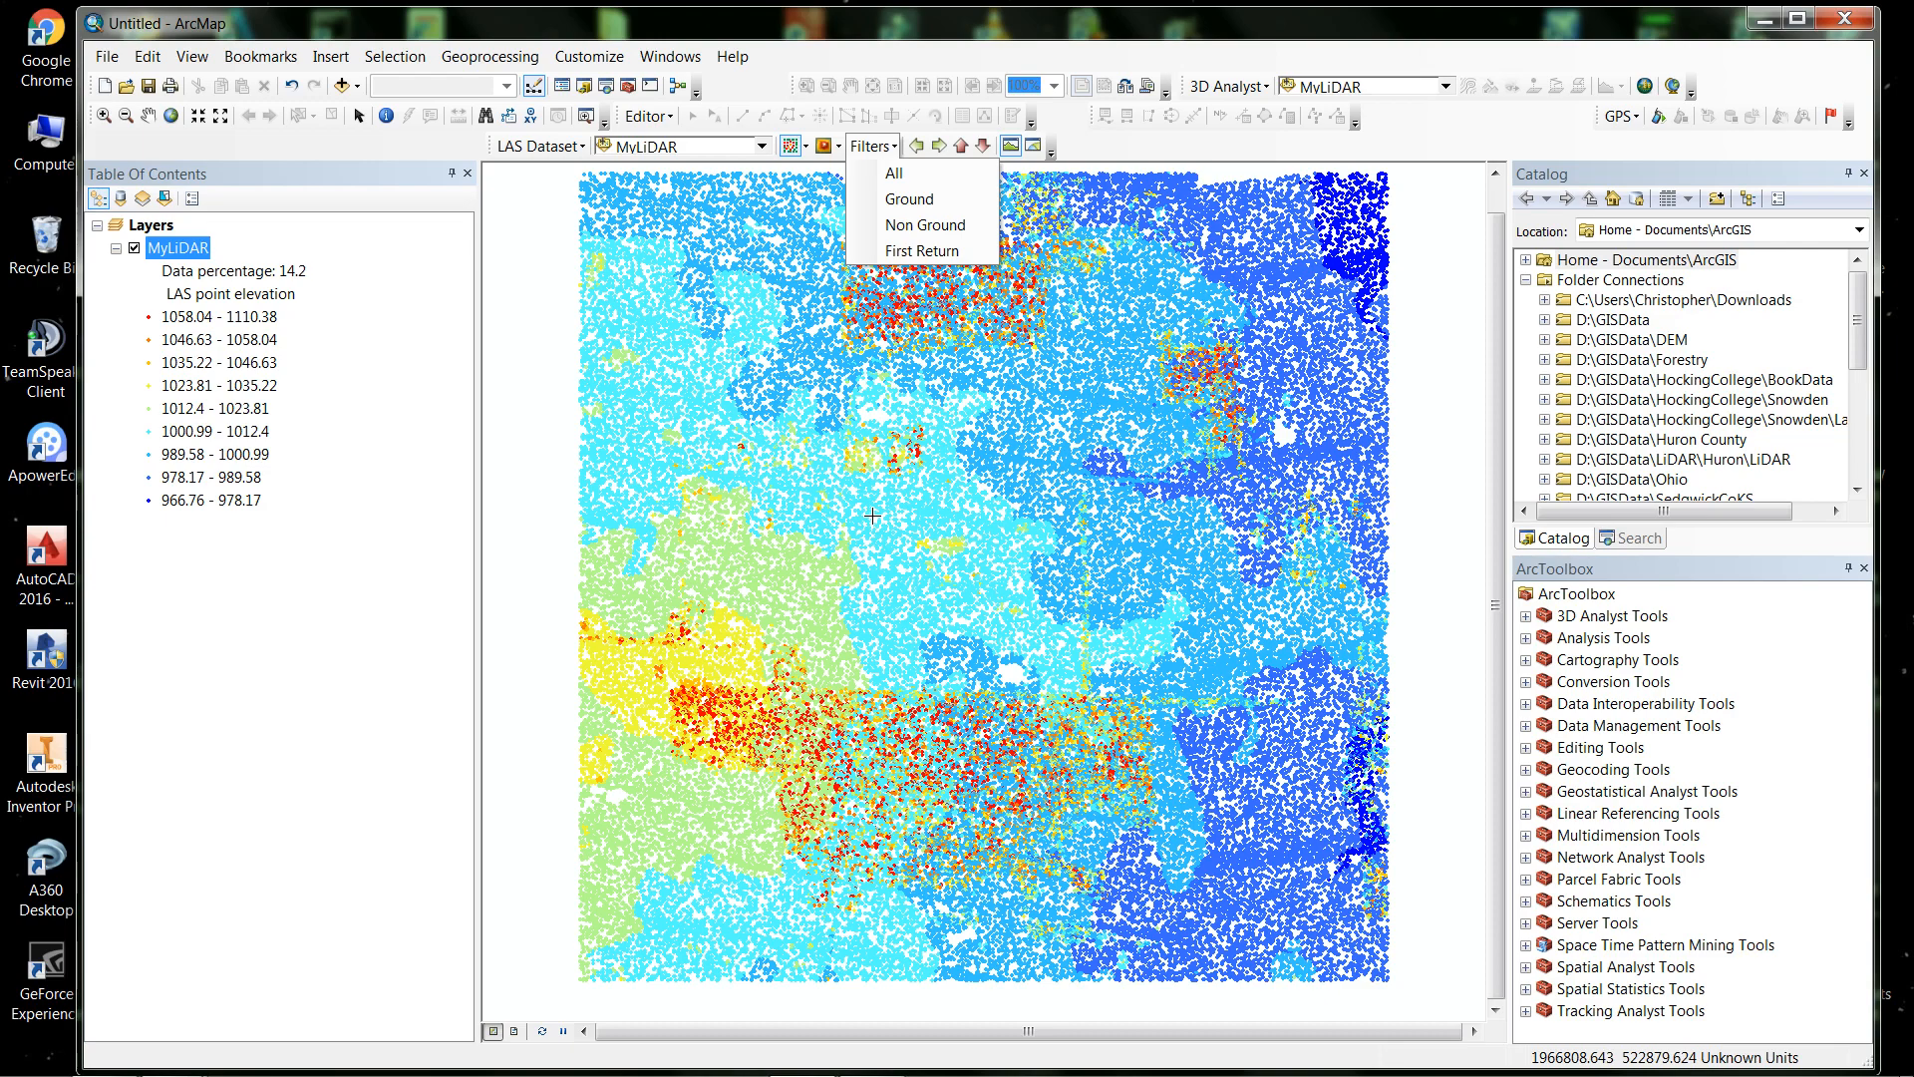
pyautogui.scroll(3, 872, 515)
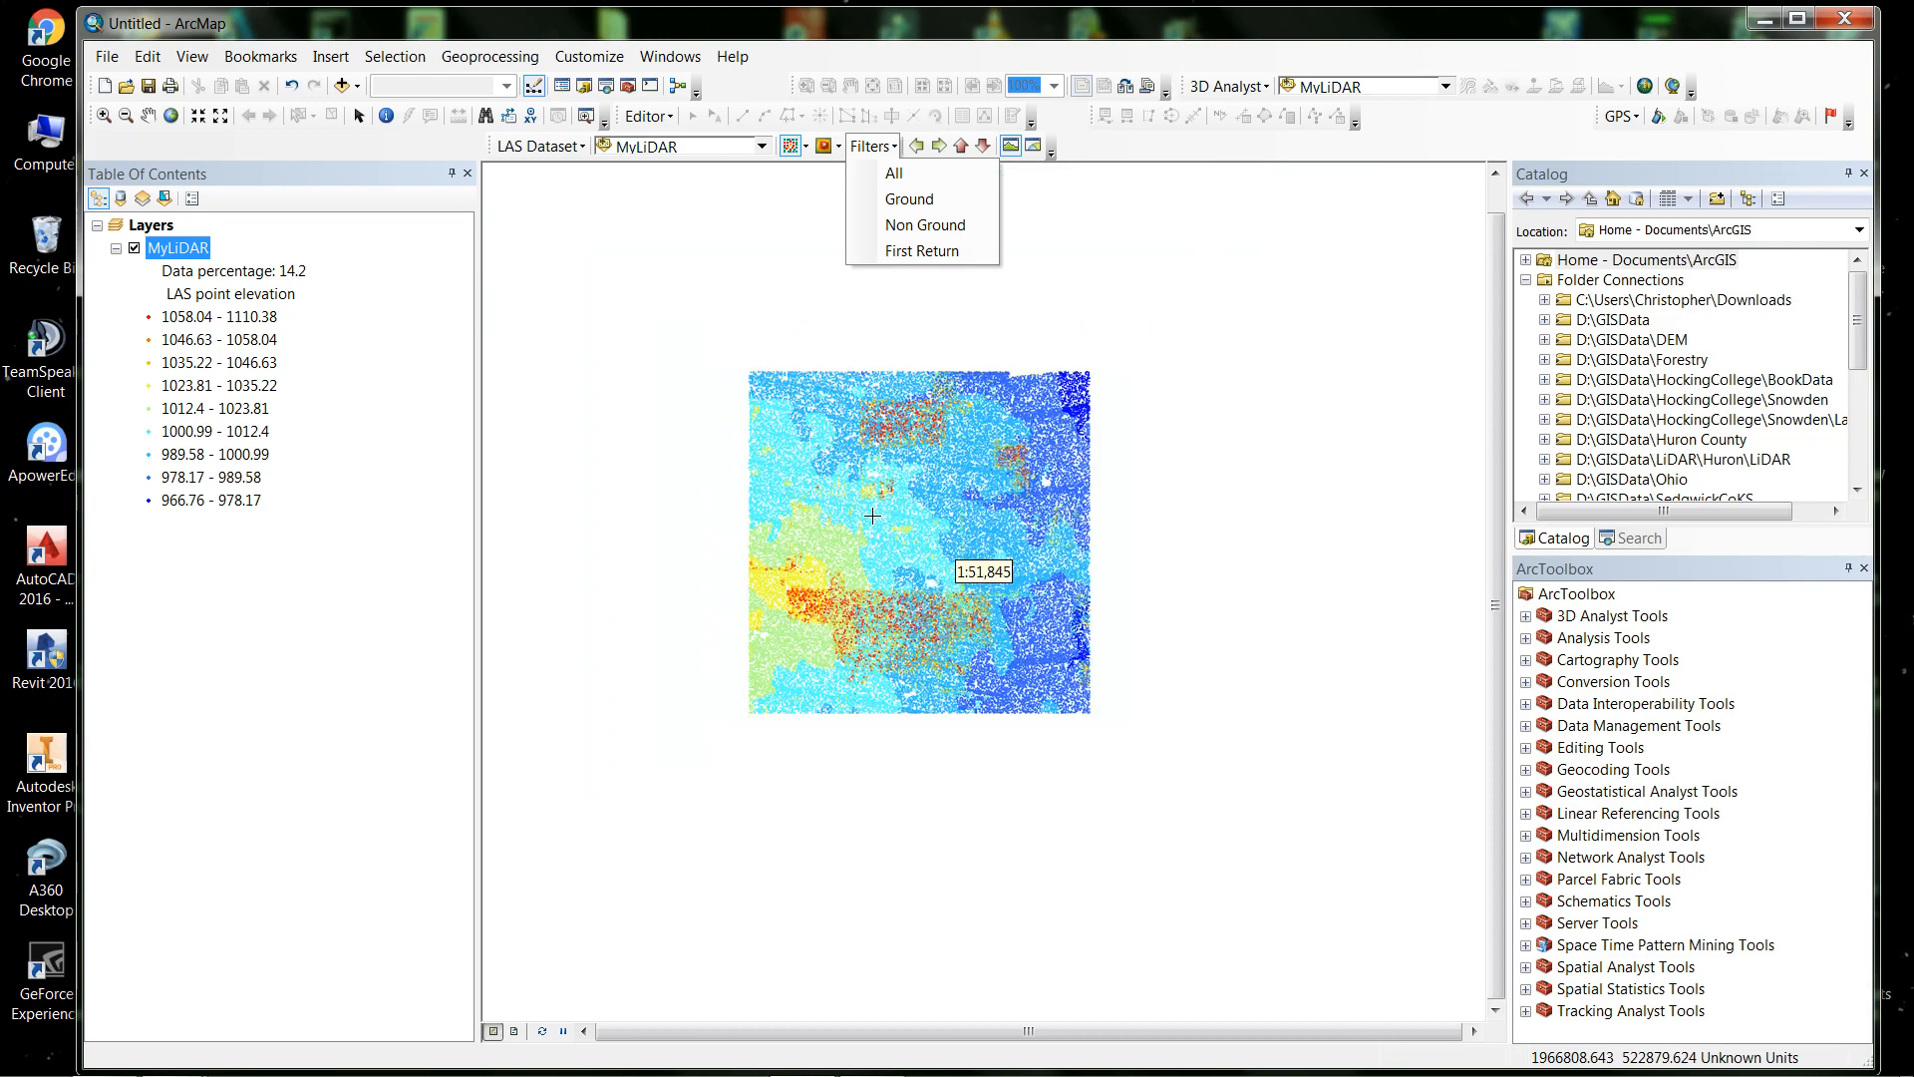
pyautogui.scroll(-9, 867, 520)
pyautogui.scroll(-3, 866, 521)
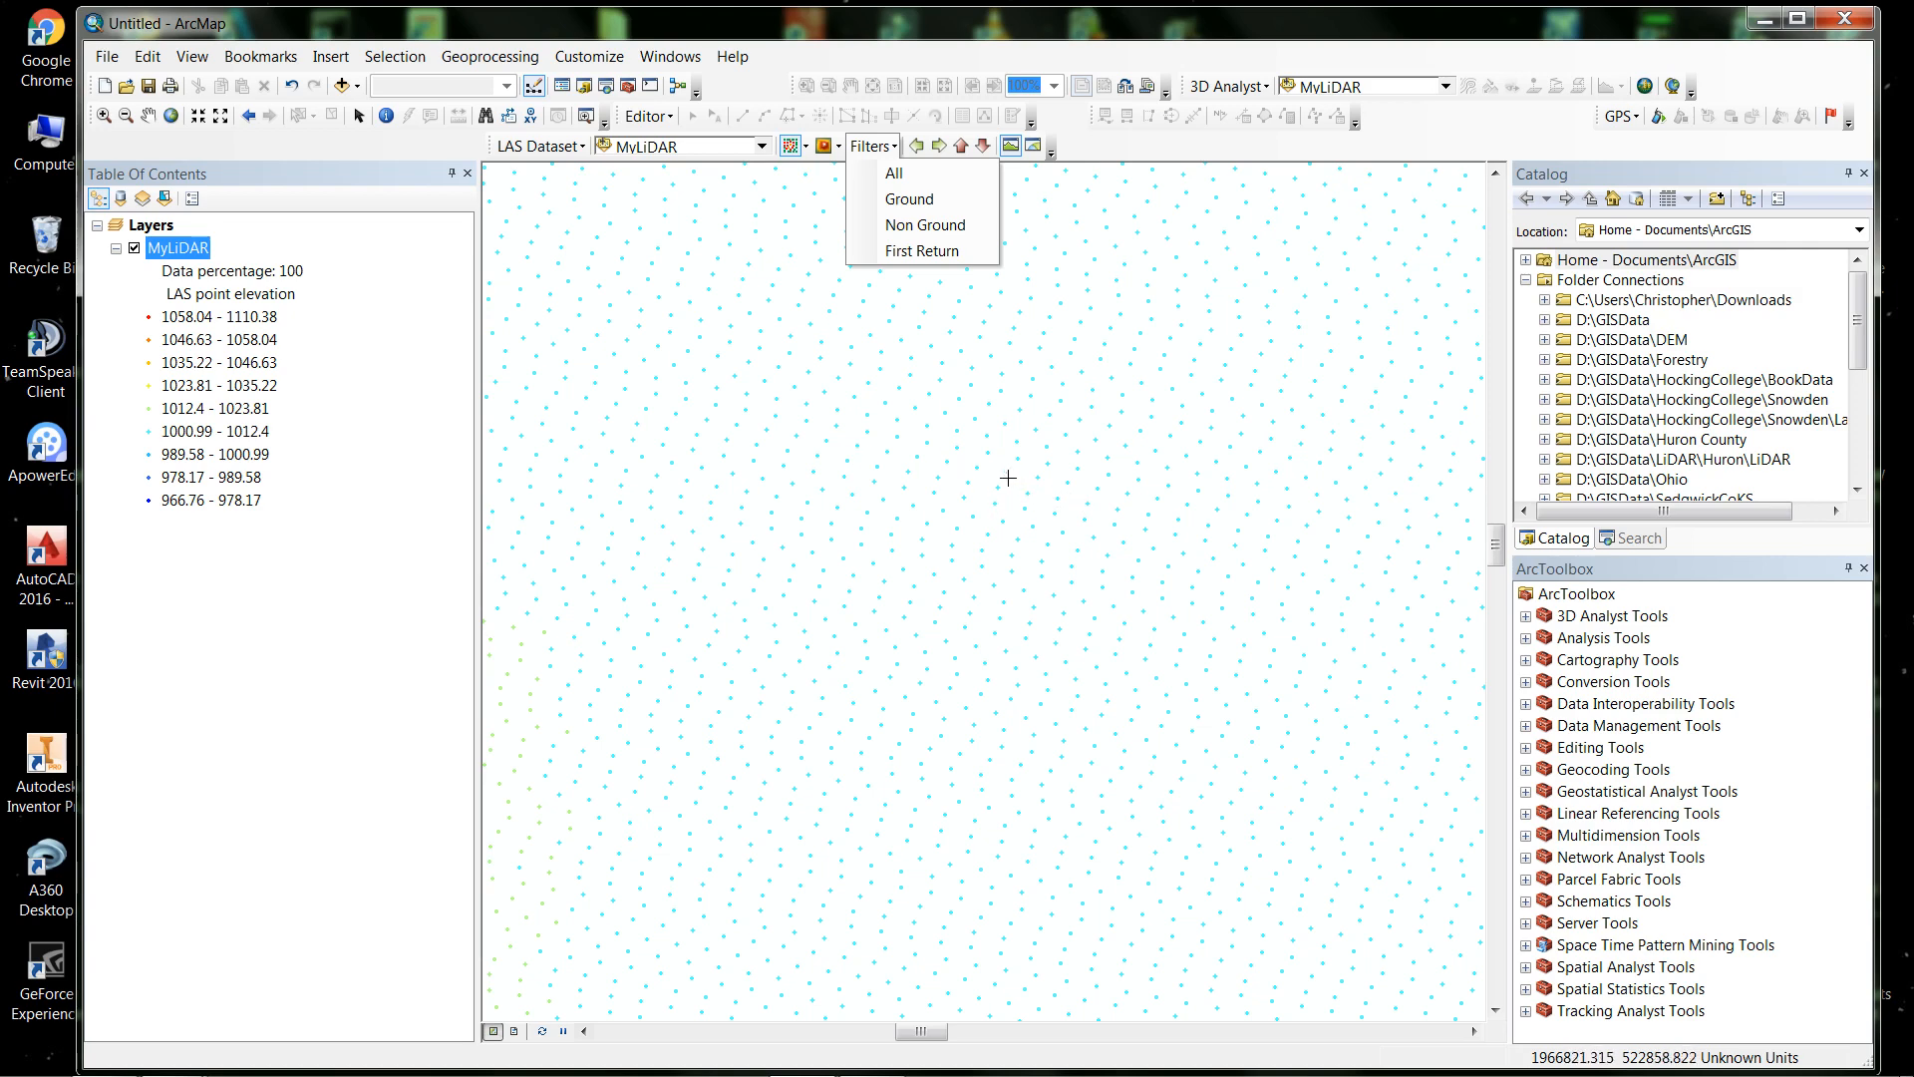
pyautogui.scroll(3, 1008, 478)
pyautogui.scroll(3, 1008, 478)
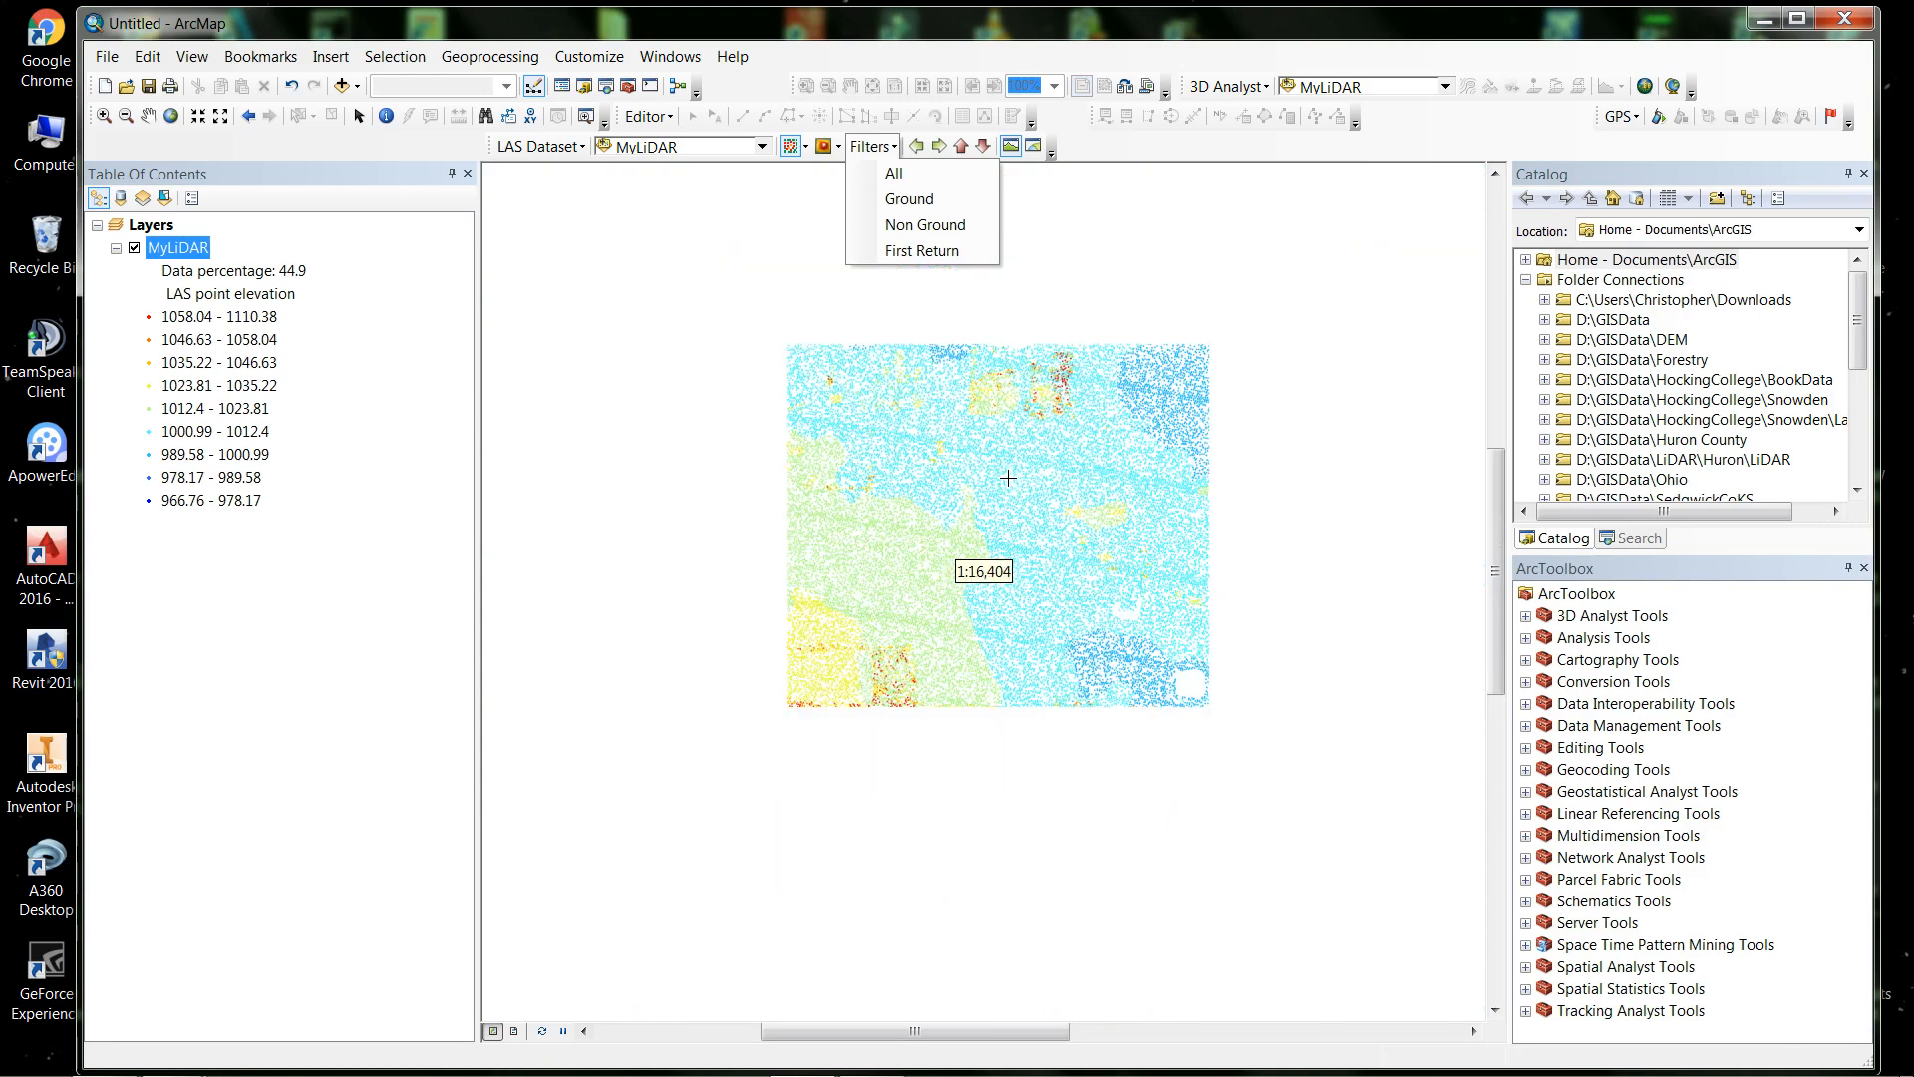
pyautogui.scroll(1, 1008, 477)
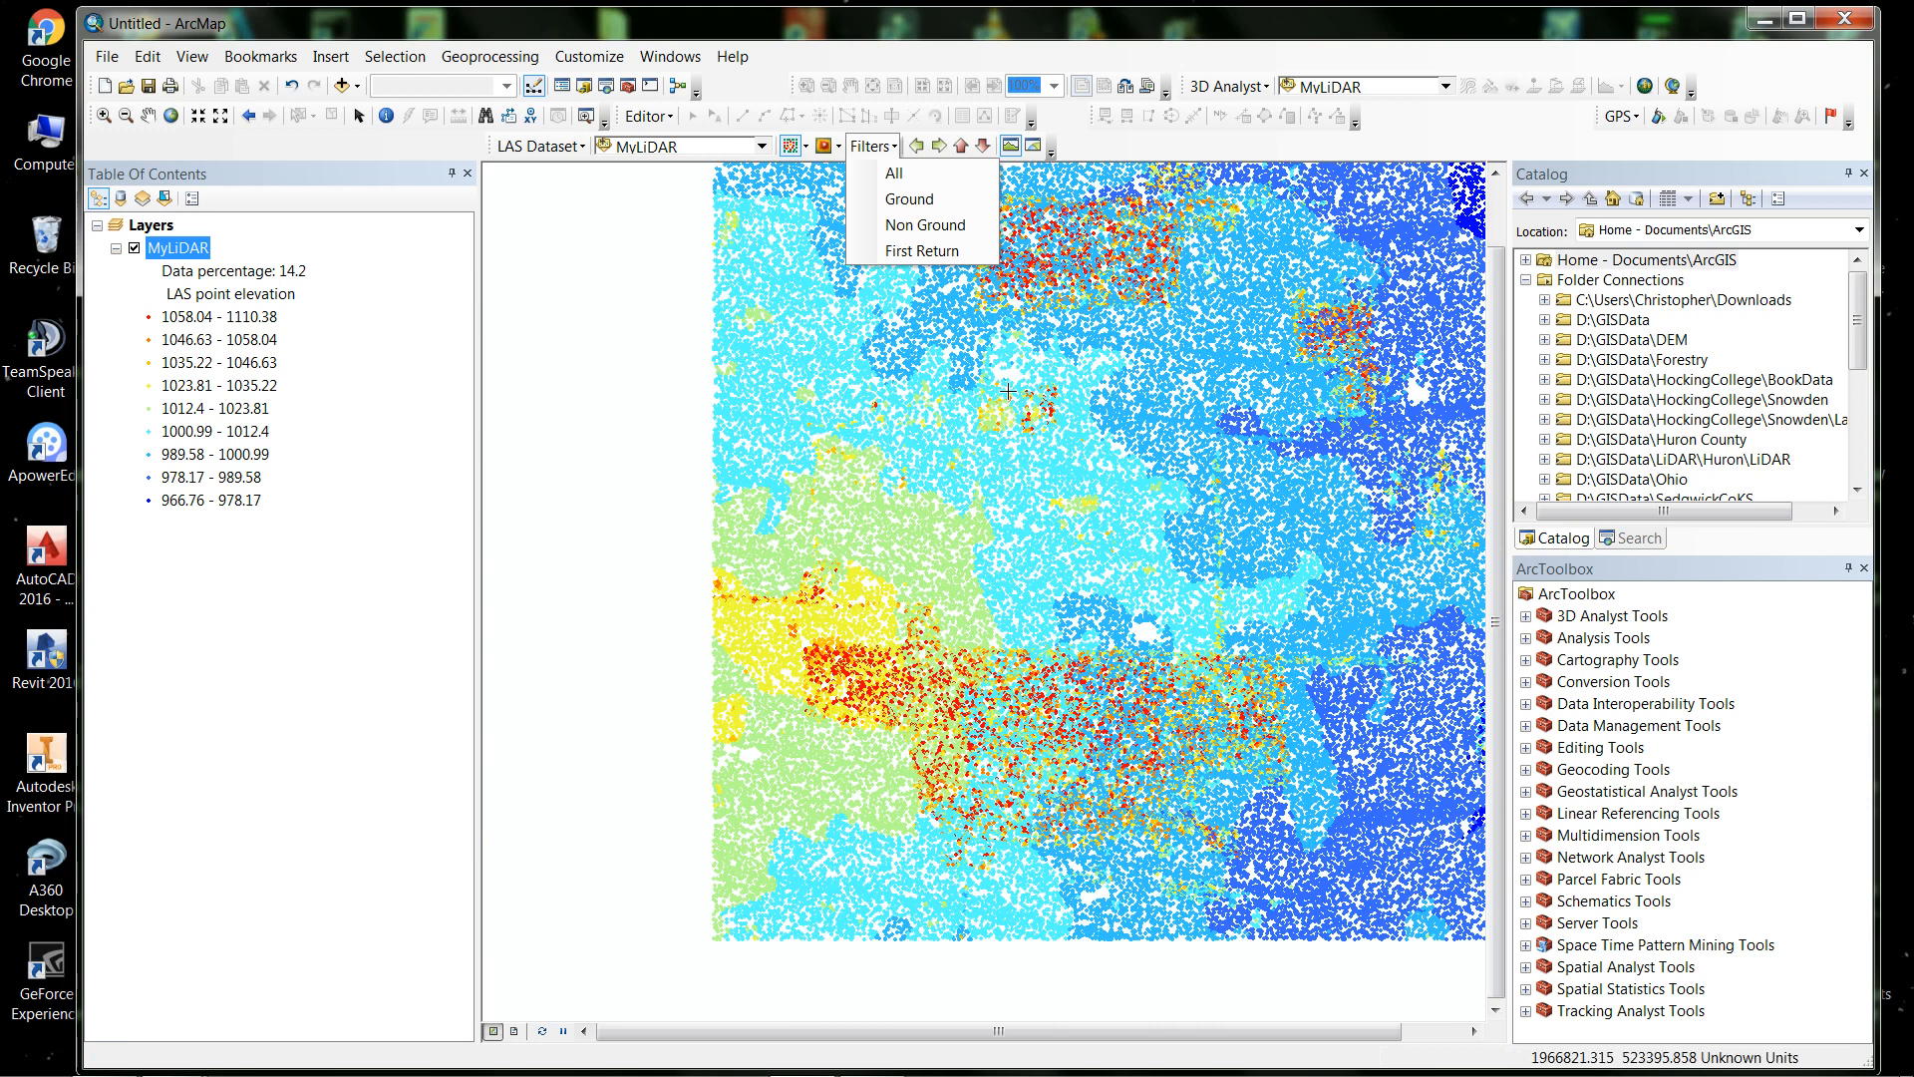
pyautogui.click(921, 230)
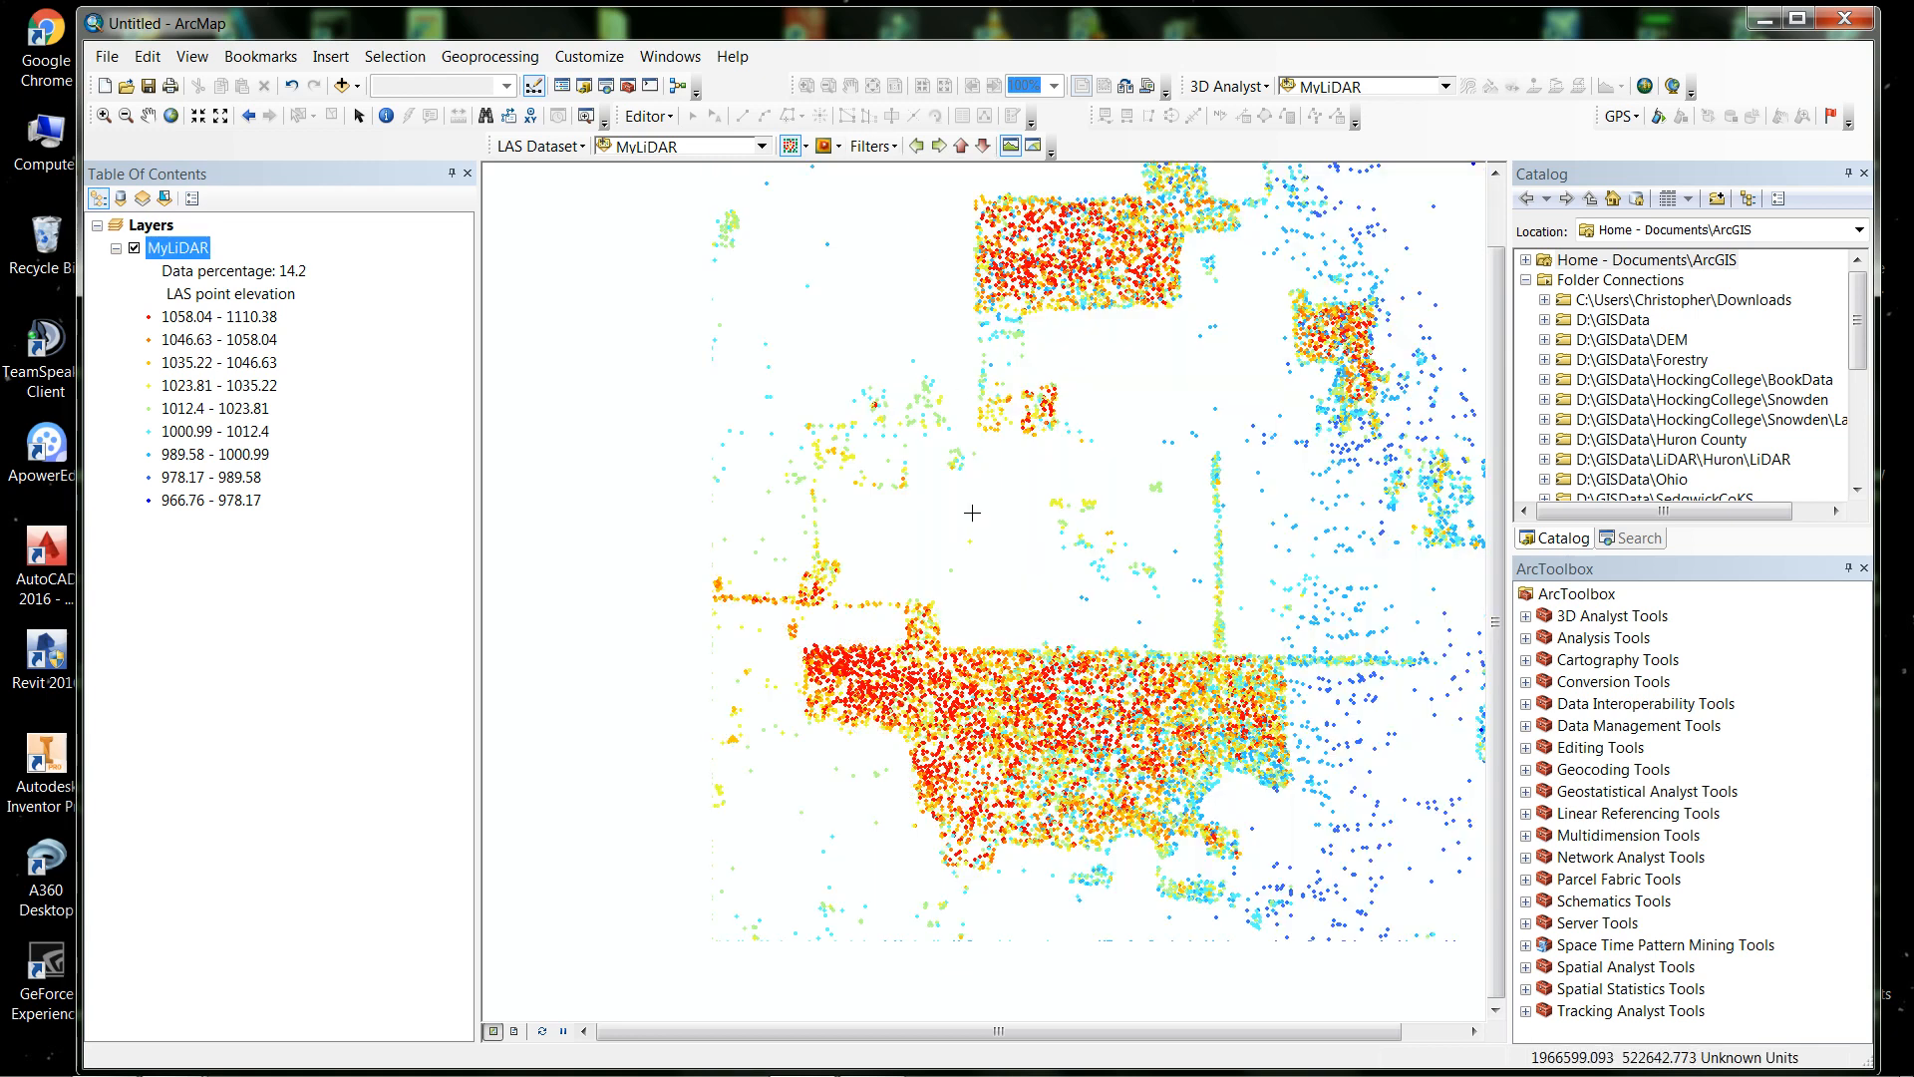
# Filter the MyLiDAR dataset to Ground points and inspect the bare terrain in a 3D view
pyautogui.click(894, 147)
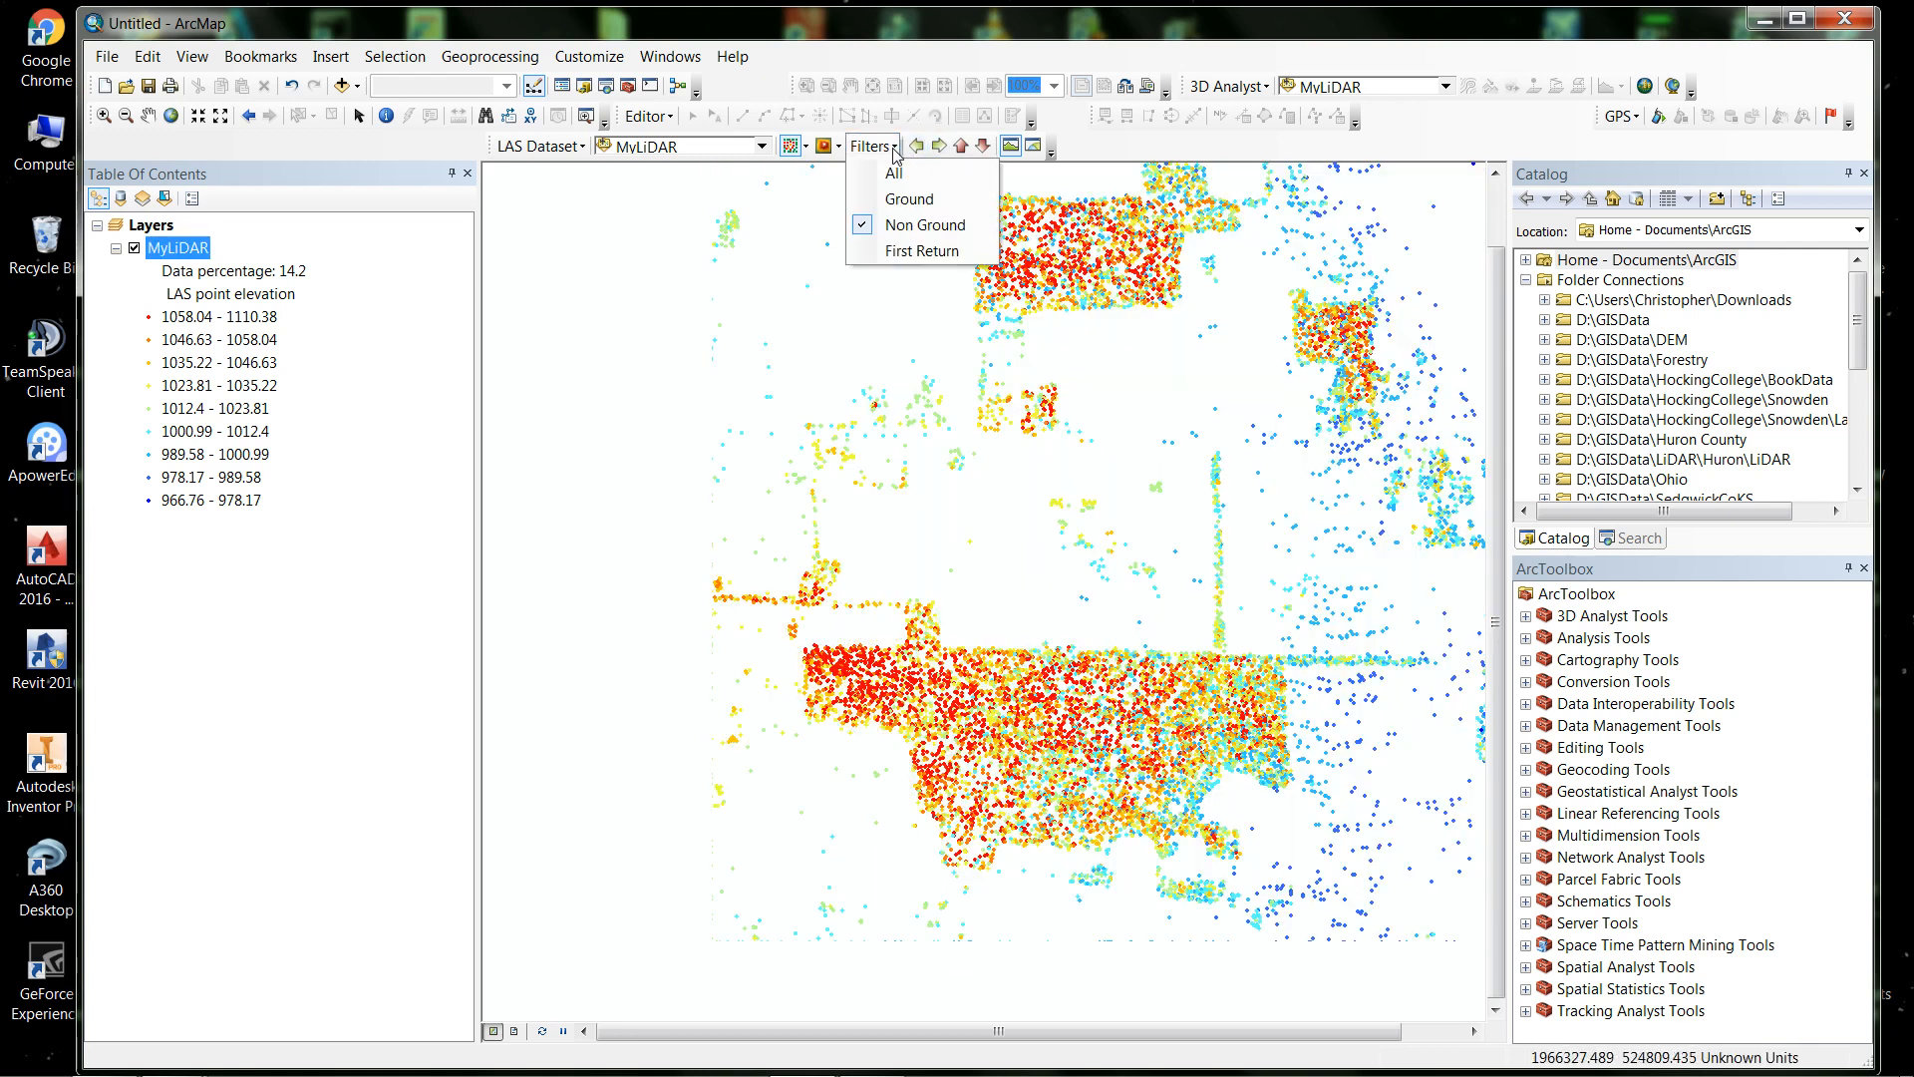
pyautogui.click(892, 199)
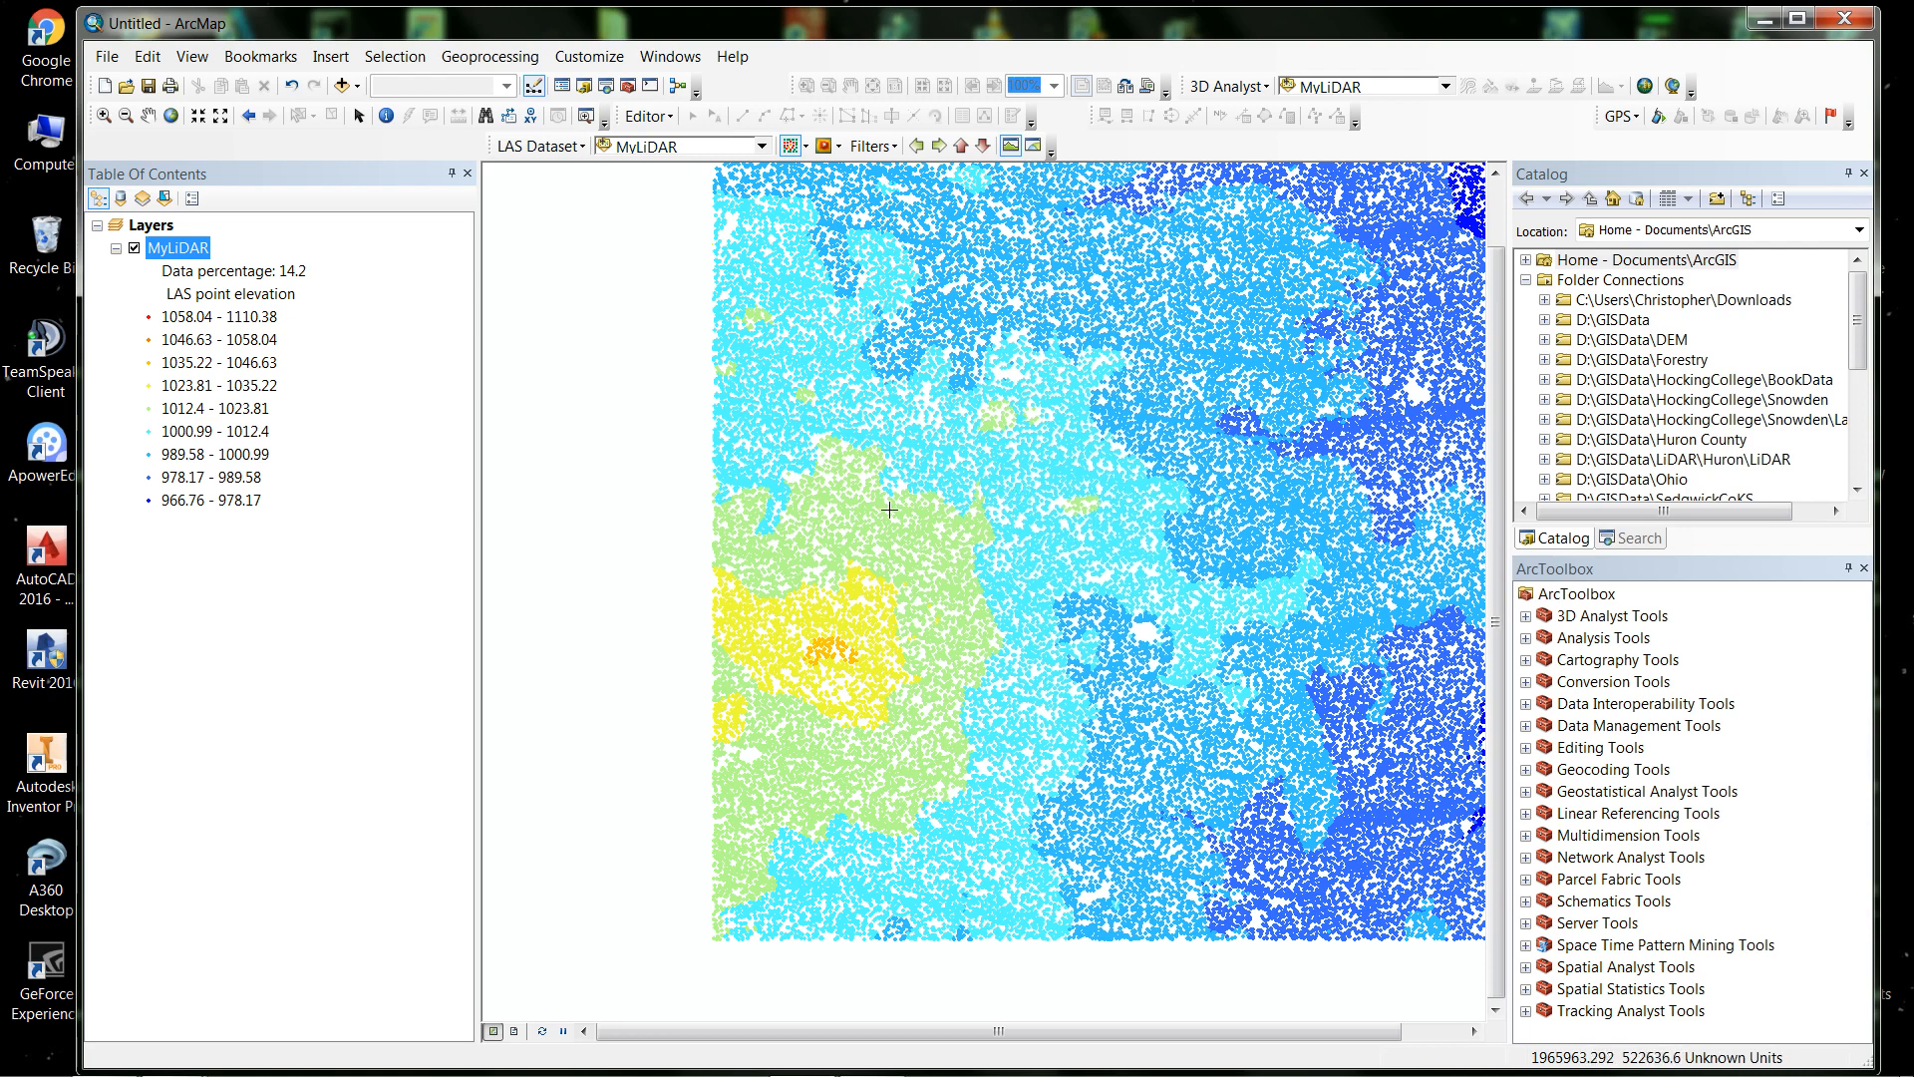
pyautogui.click(1032, 147)
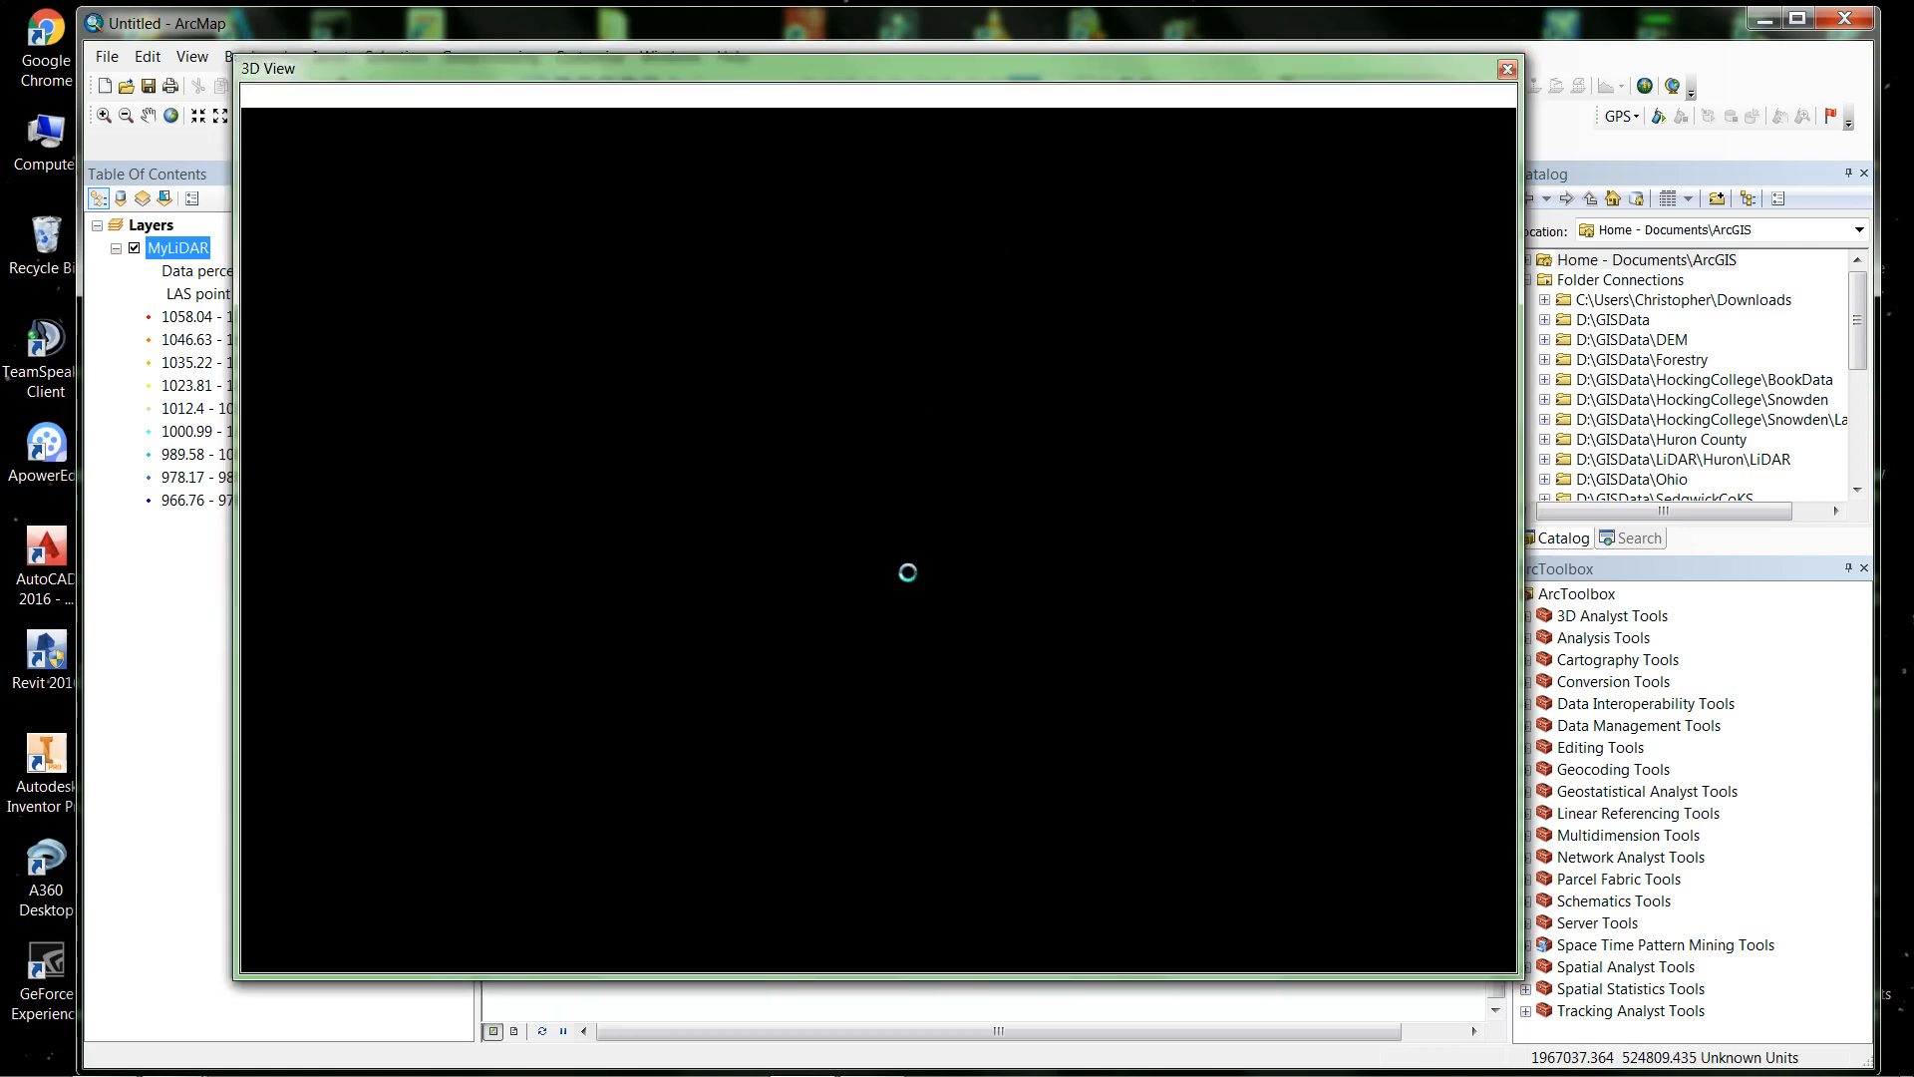
pyautogui.moveTo(1155, 665); pyautogui.dragTo(954, 619)
pyautogui.scroll(-2, 954, 620)
pyautogui.scroll(6, 962, 622)
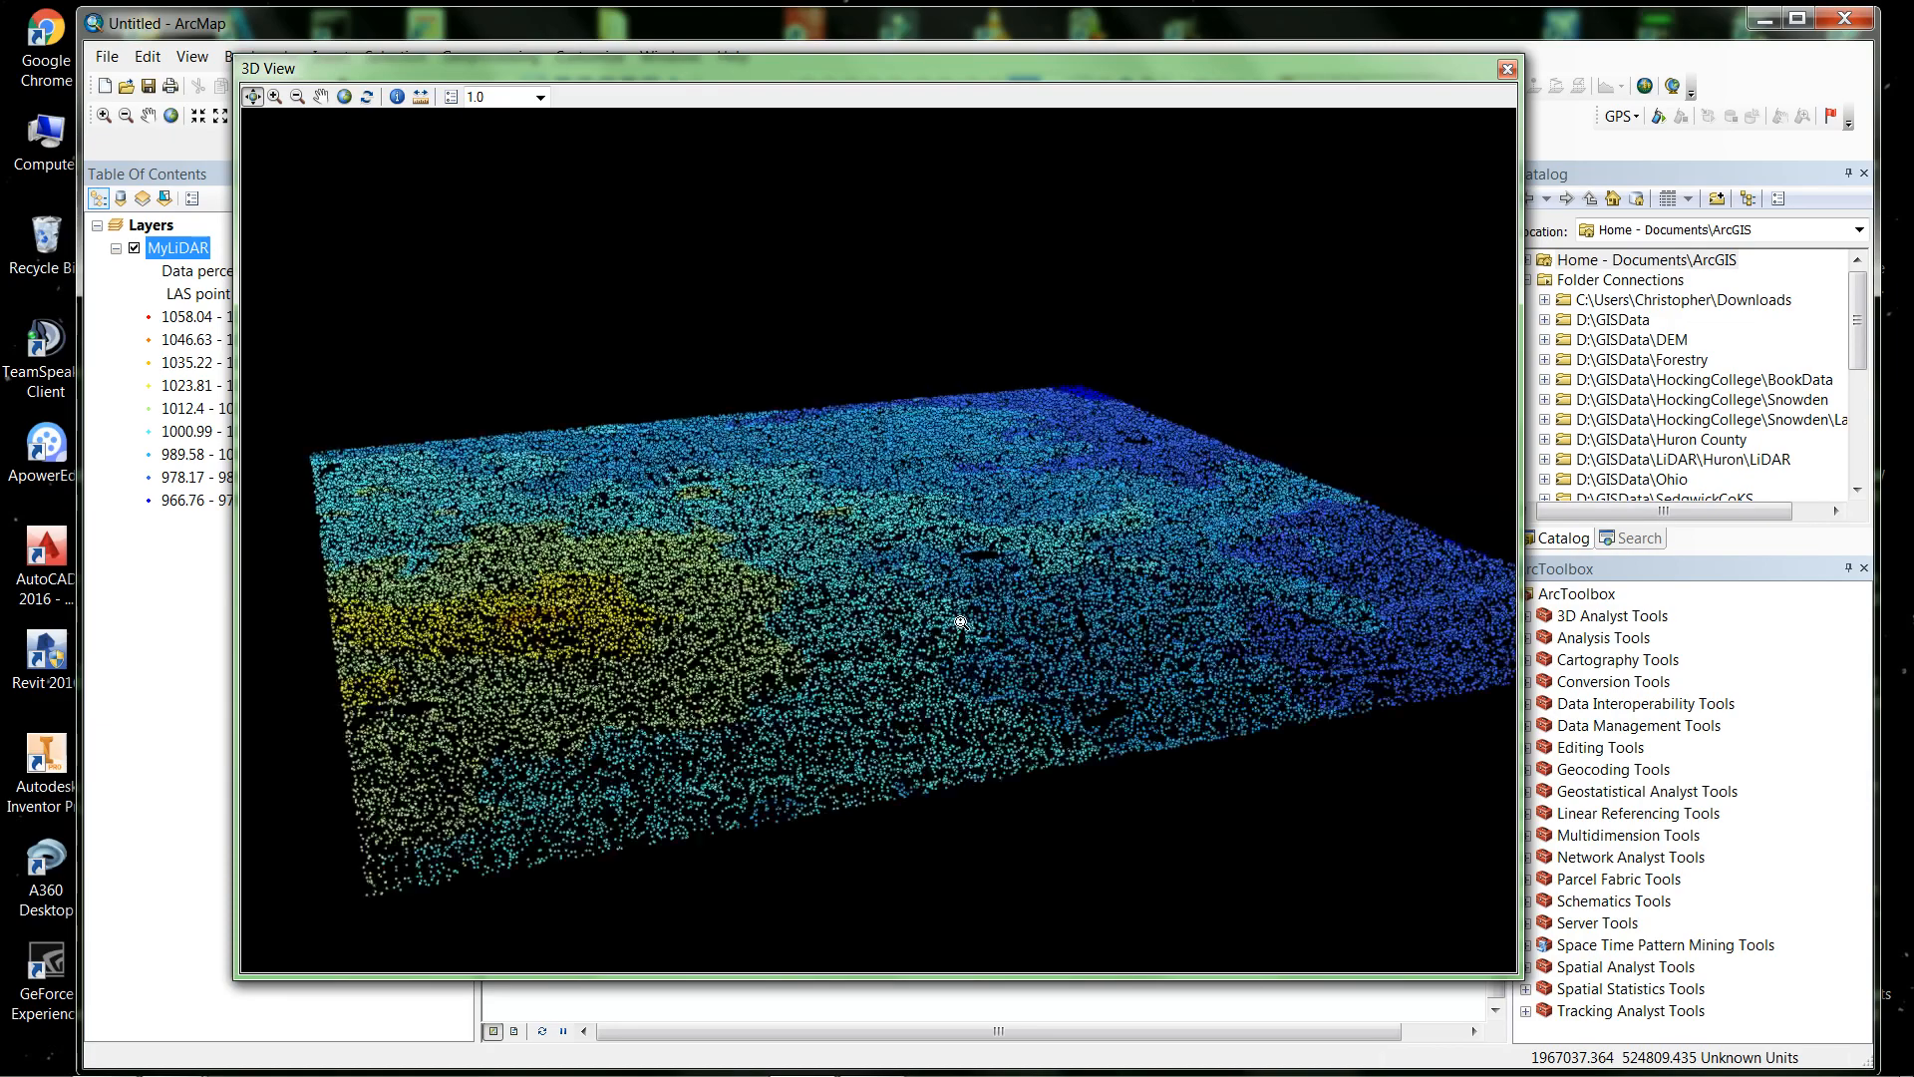
pyautogui.moveTo(889, 735); pyautogui.dragTo(954, 687)
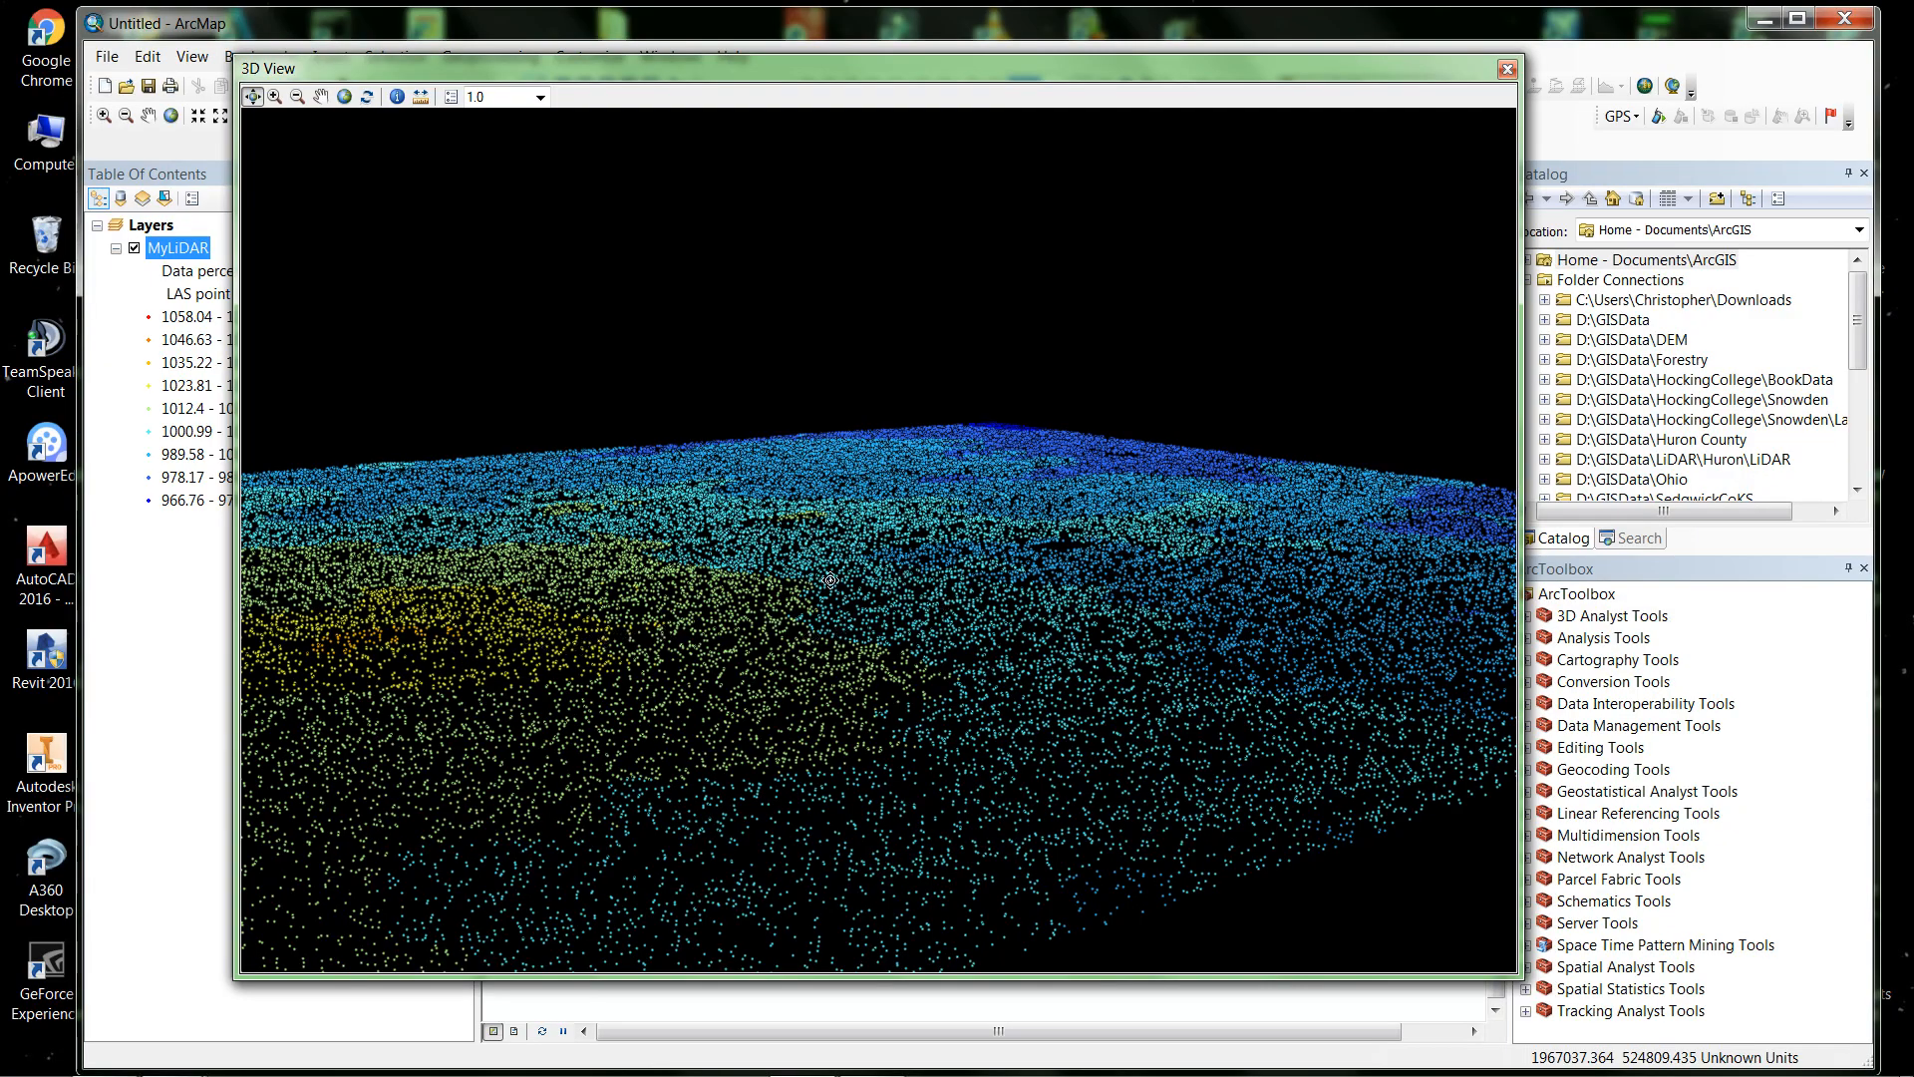
pyautogui.moveTo(831, 580); pyautogui.dragTo(737, 658)
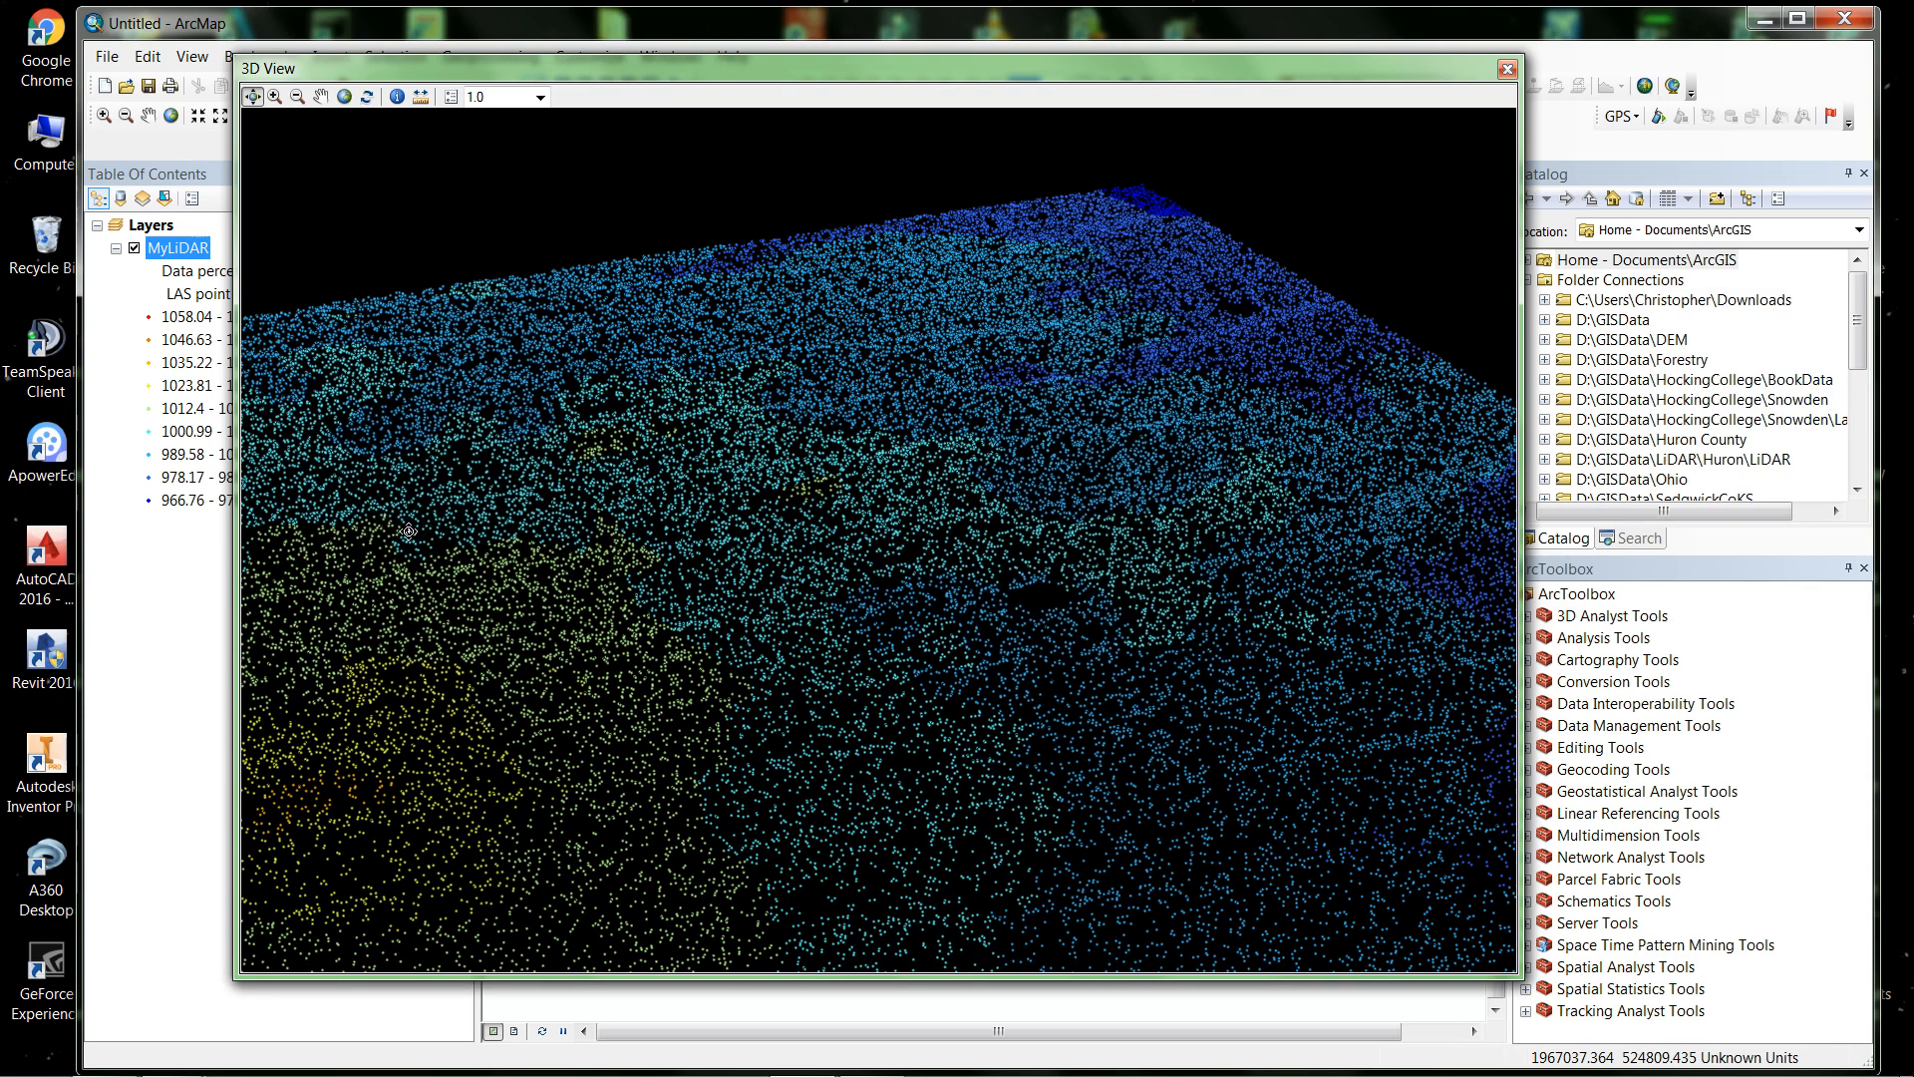
pyautogui.moveTo(865, 743); pyautogui.dragTo(843, 690)
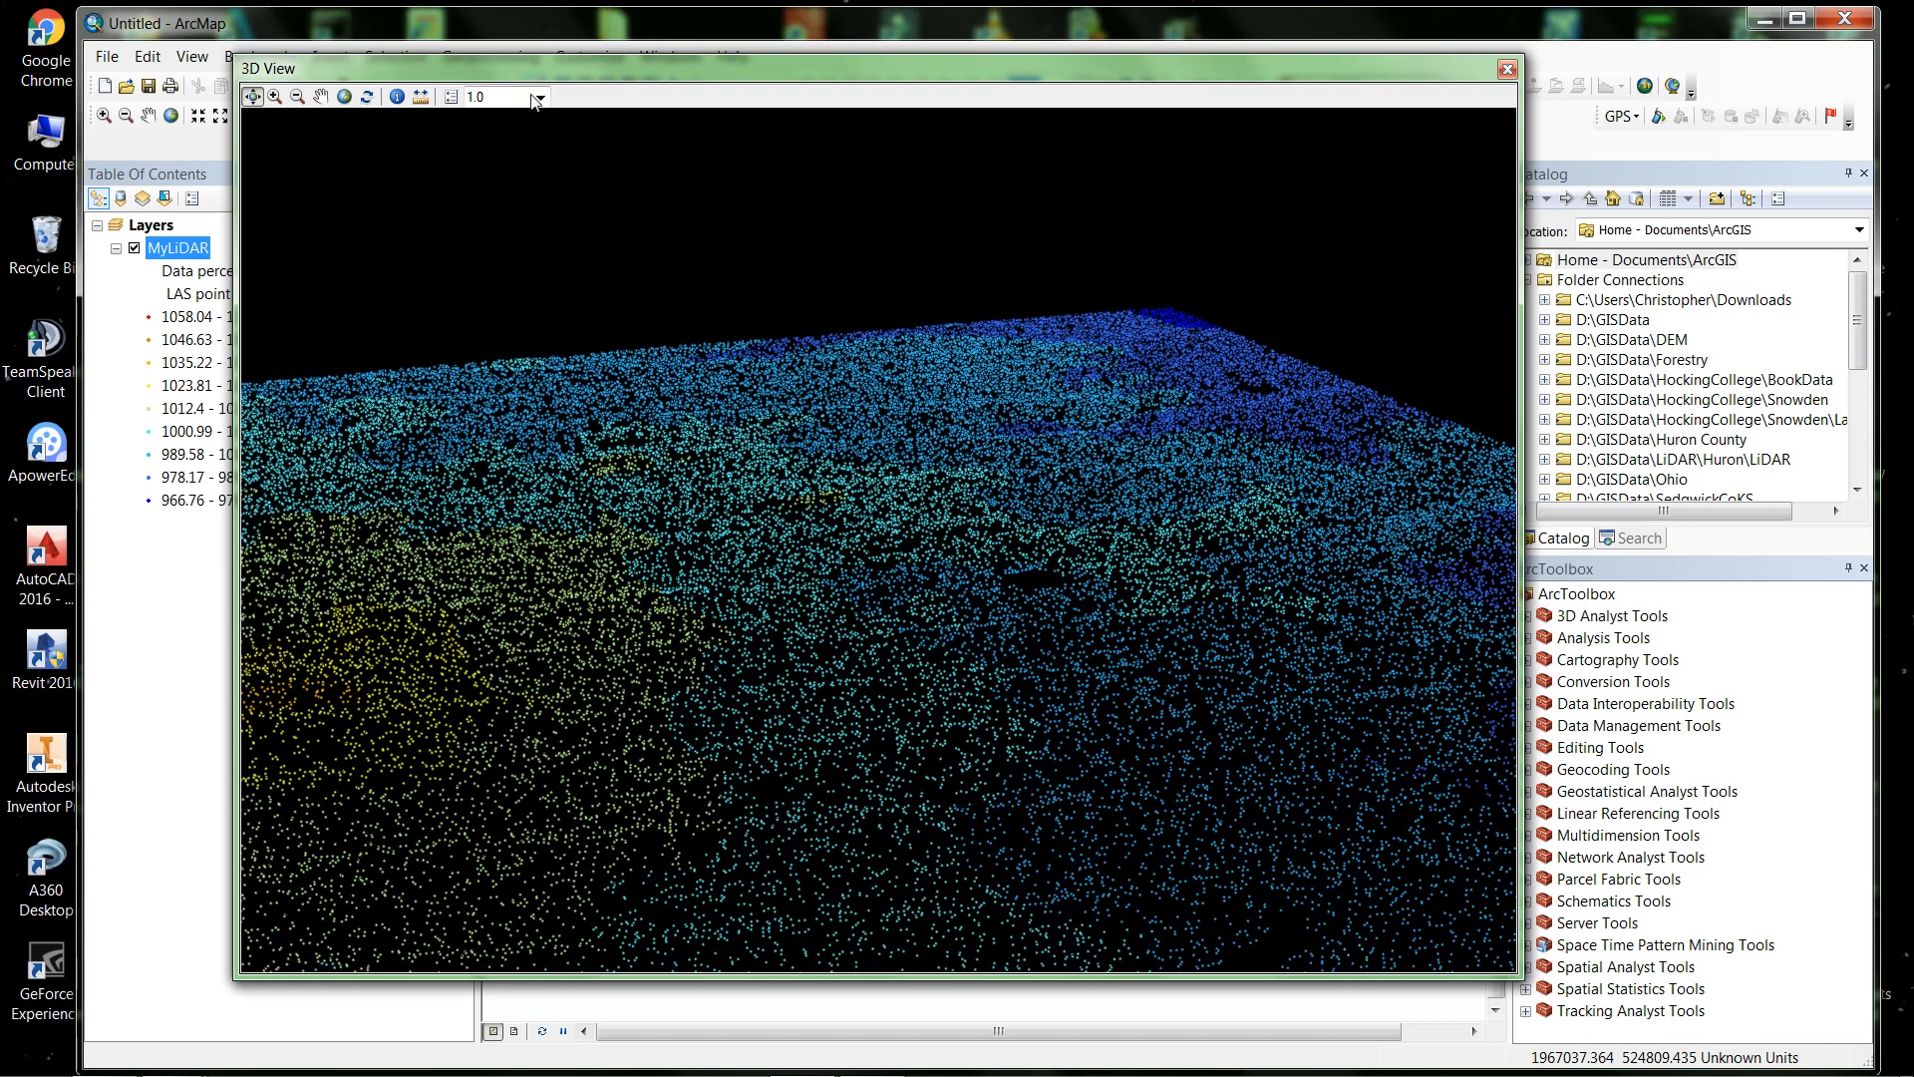
# Raise the 3D view's vertical exaggeration to 5.0, inspect the terrain, and increase the exaggeration to 10.0
pyautogui.click(539, 97)
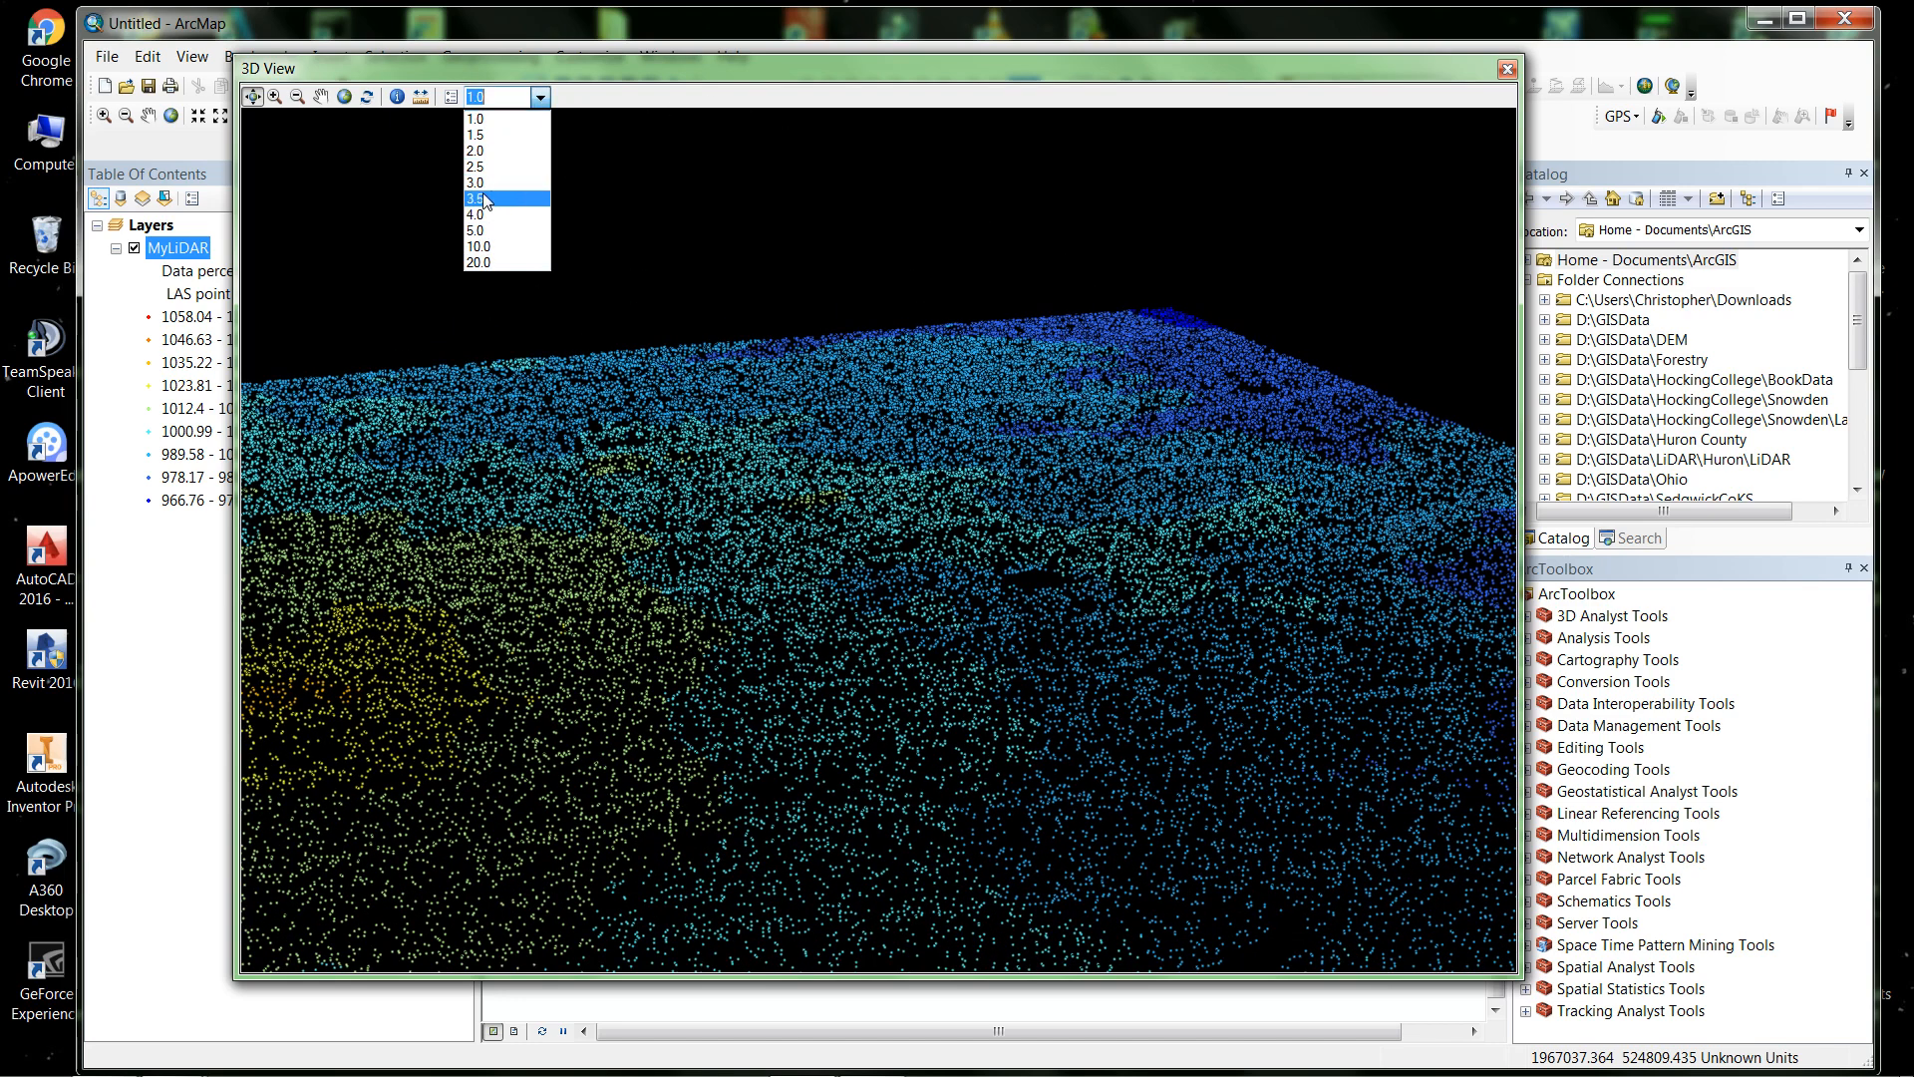
pyautogui.click(484, 230)
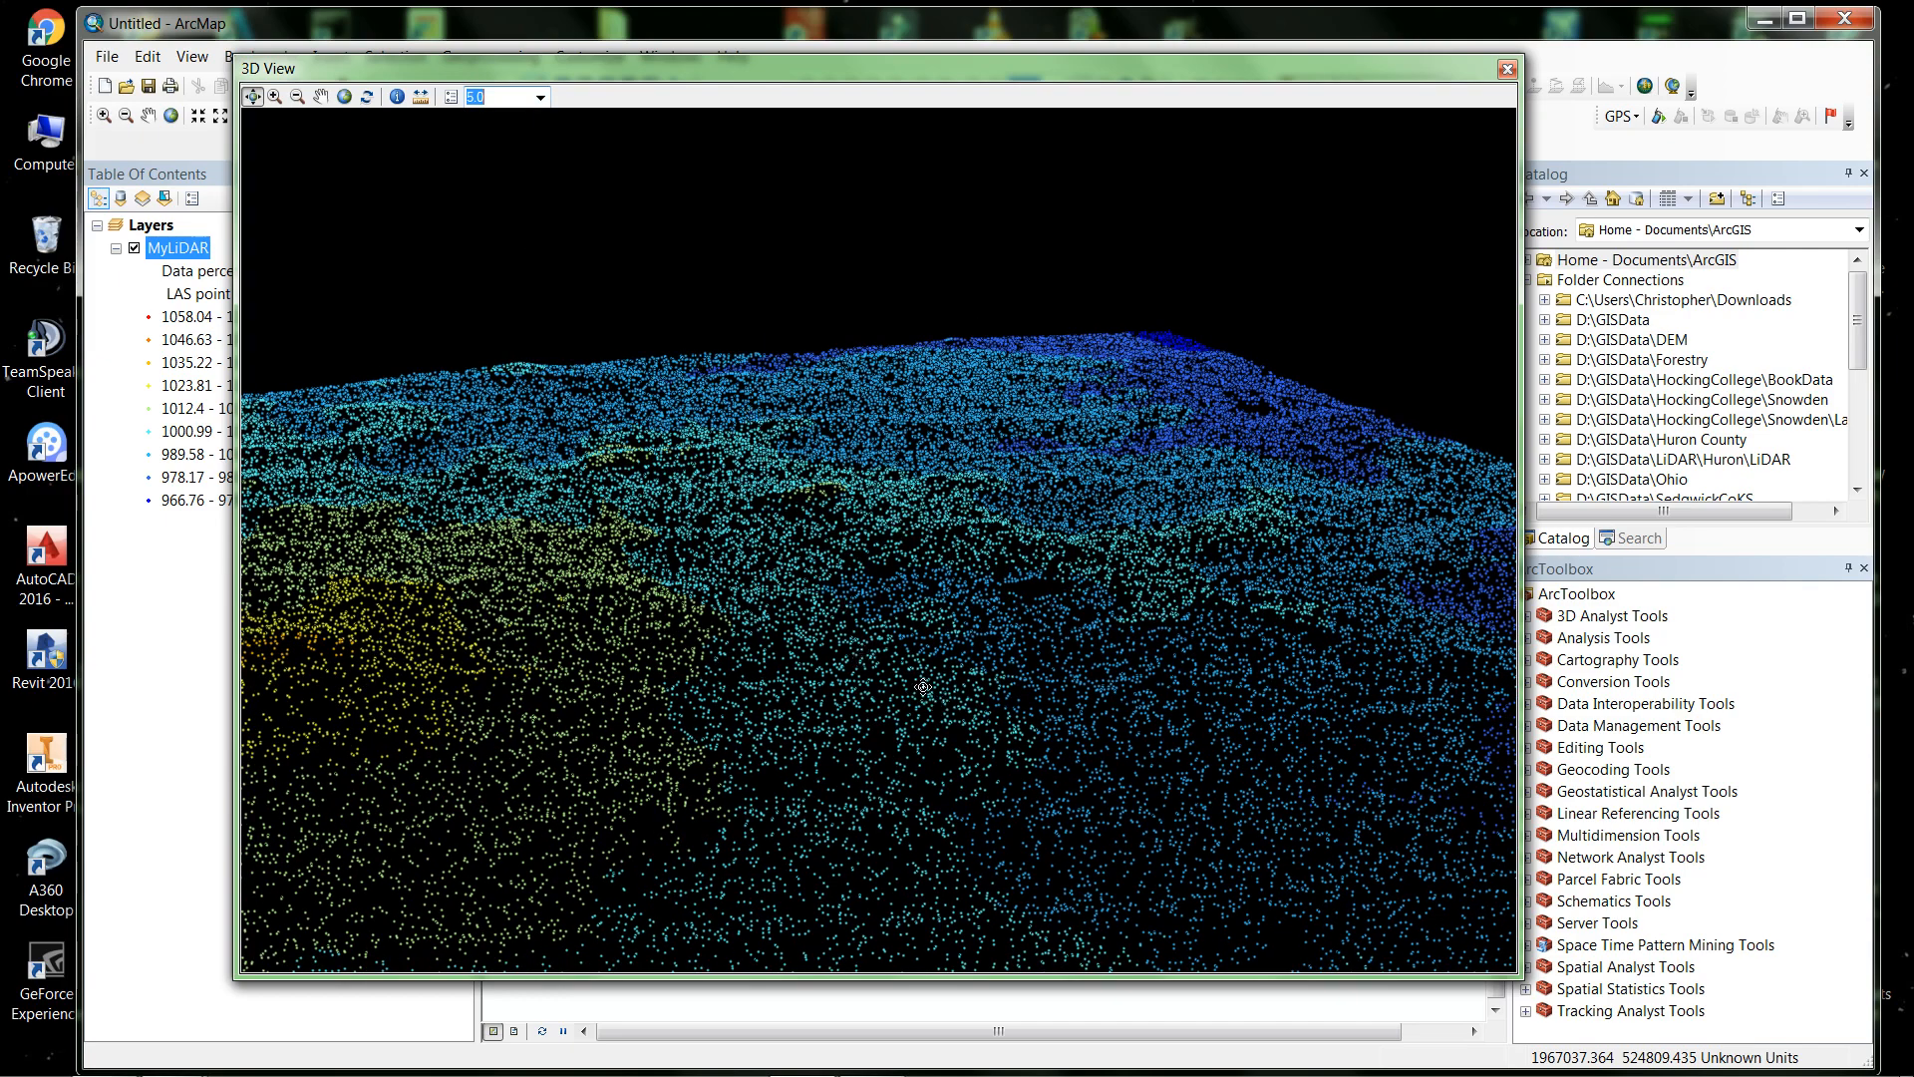
pyautogui.moveTo(839, 763); pyautogui.dragTo(762, 510)
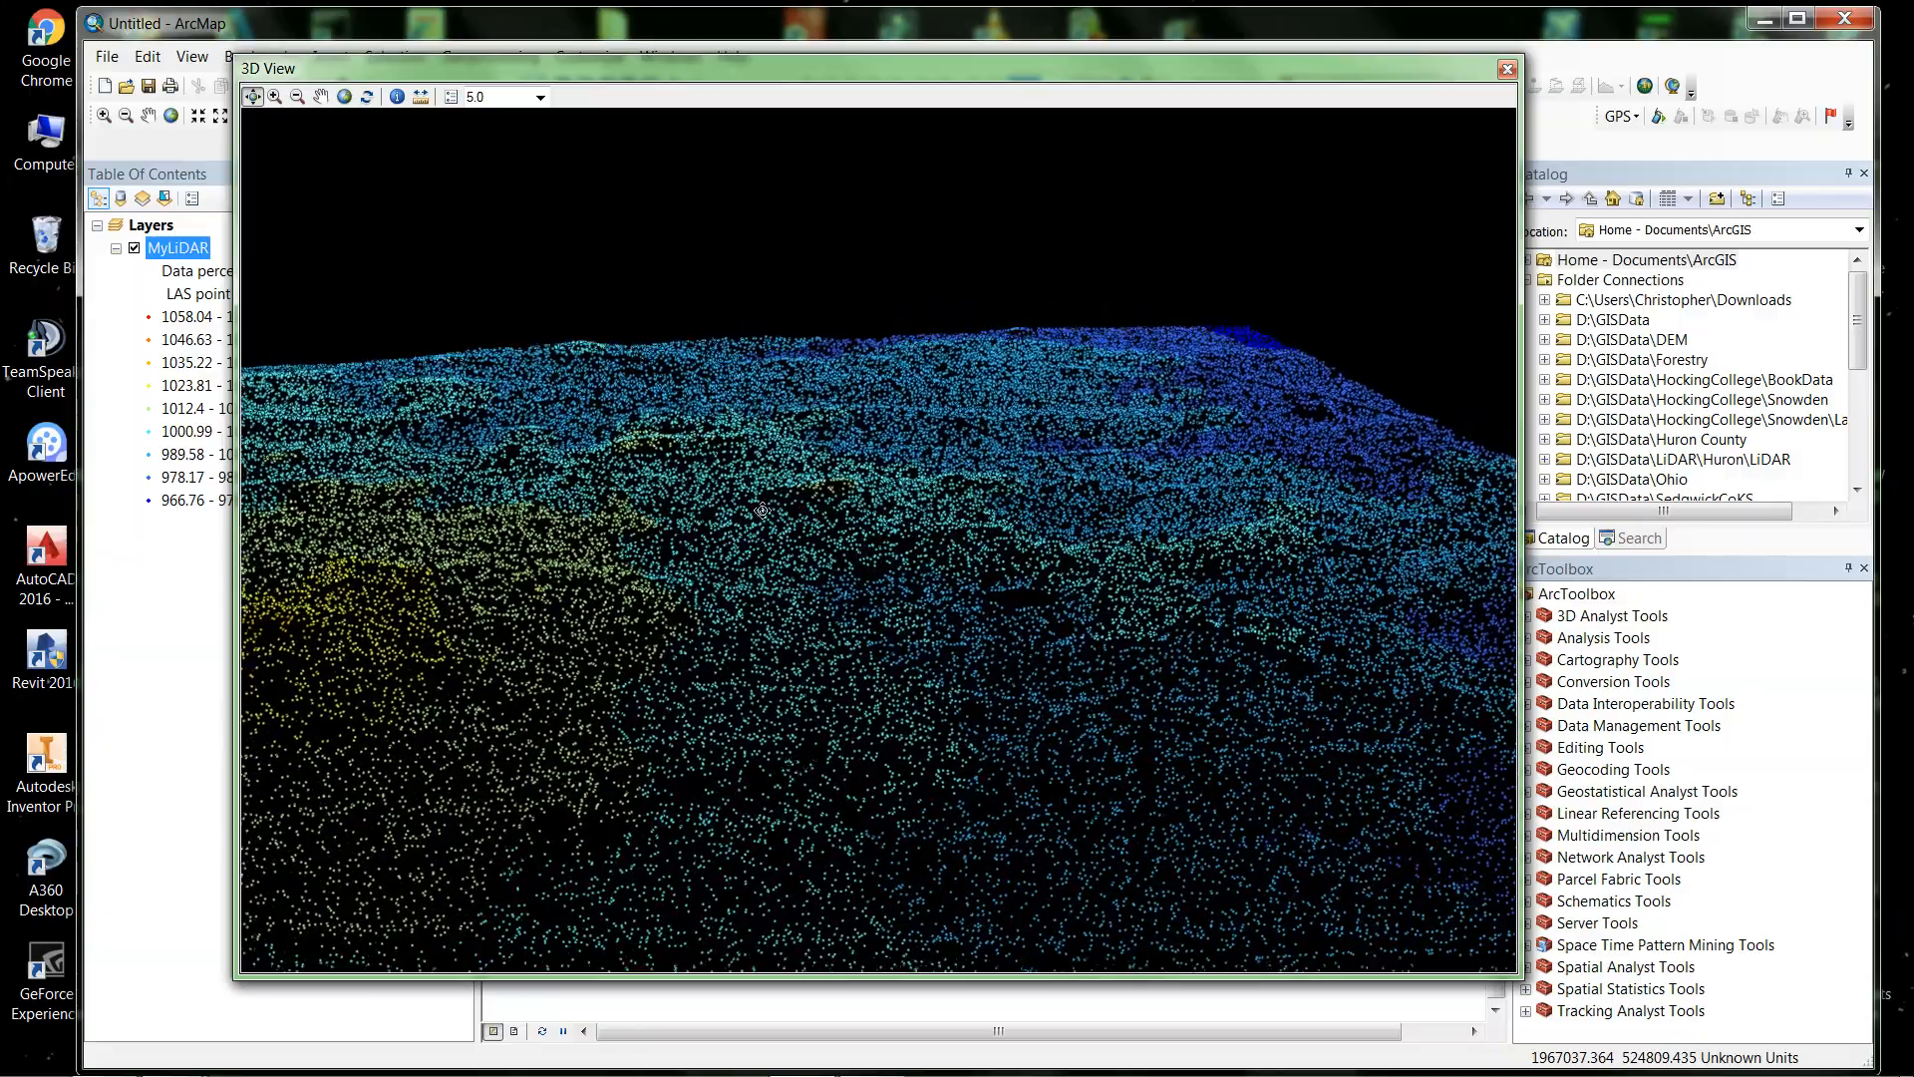
pyautogui.click(539, 97)
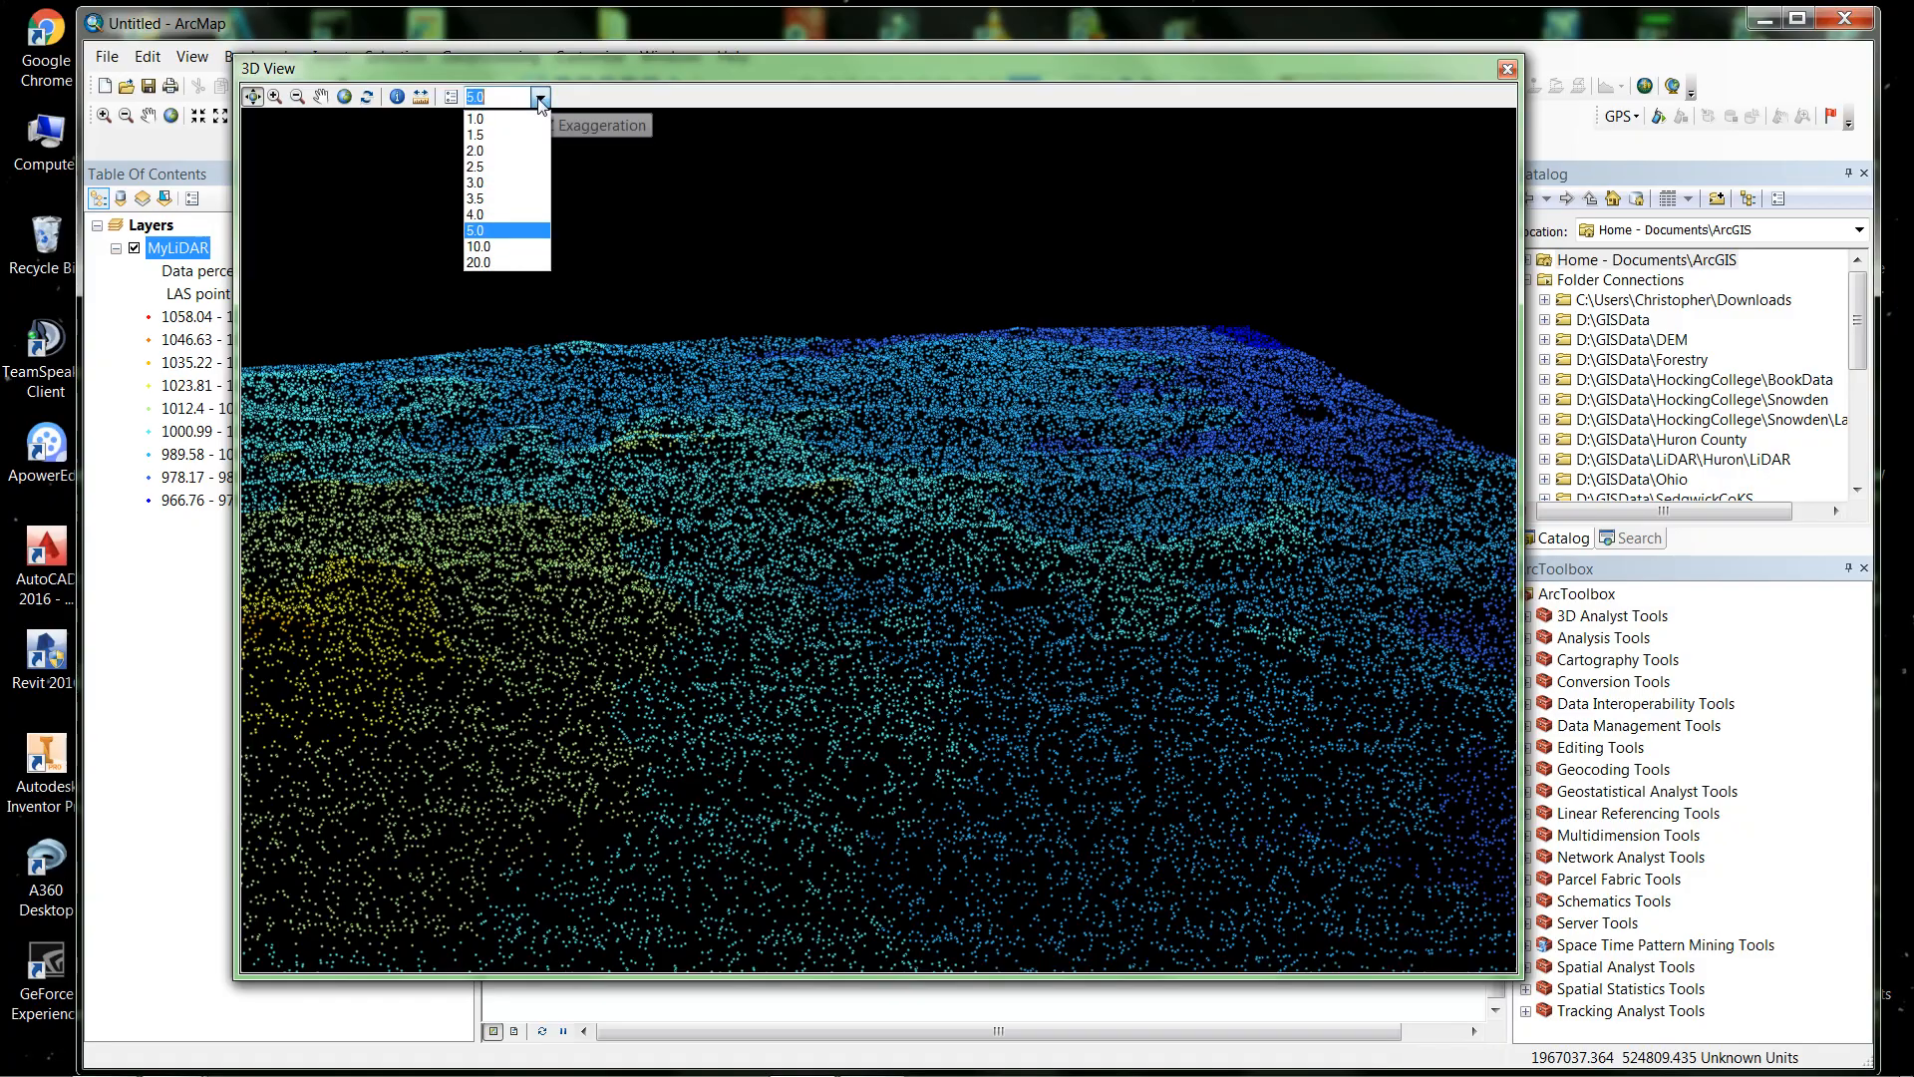
pyautogui.click(480, 246)
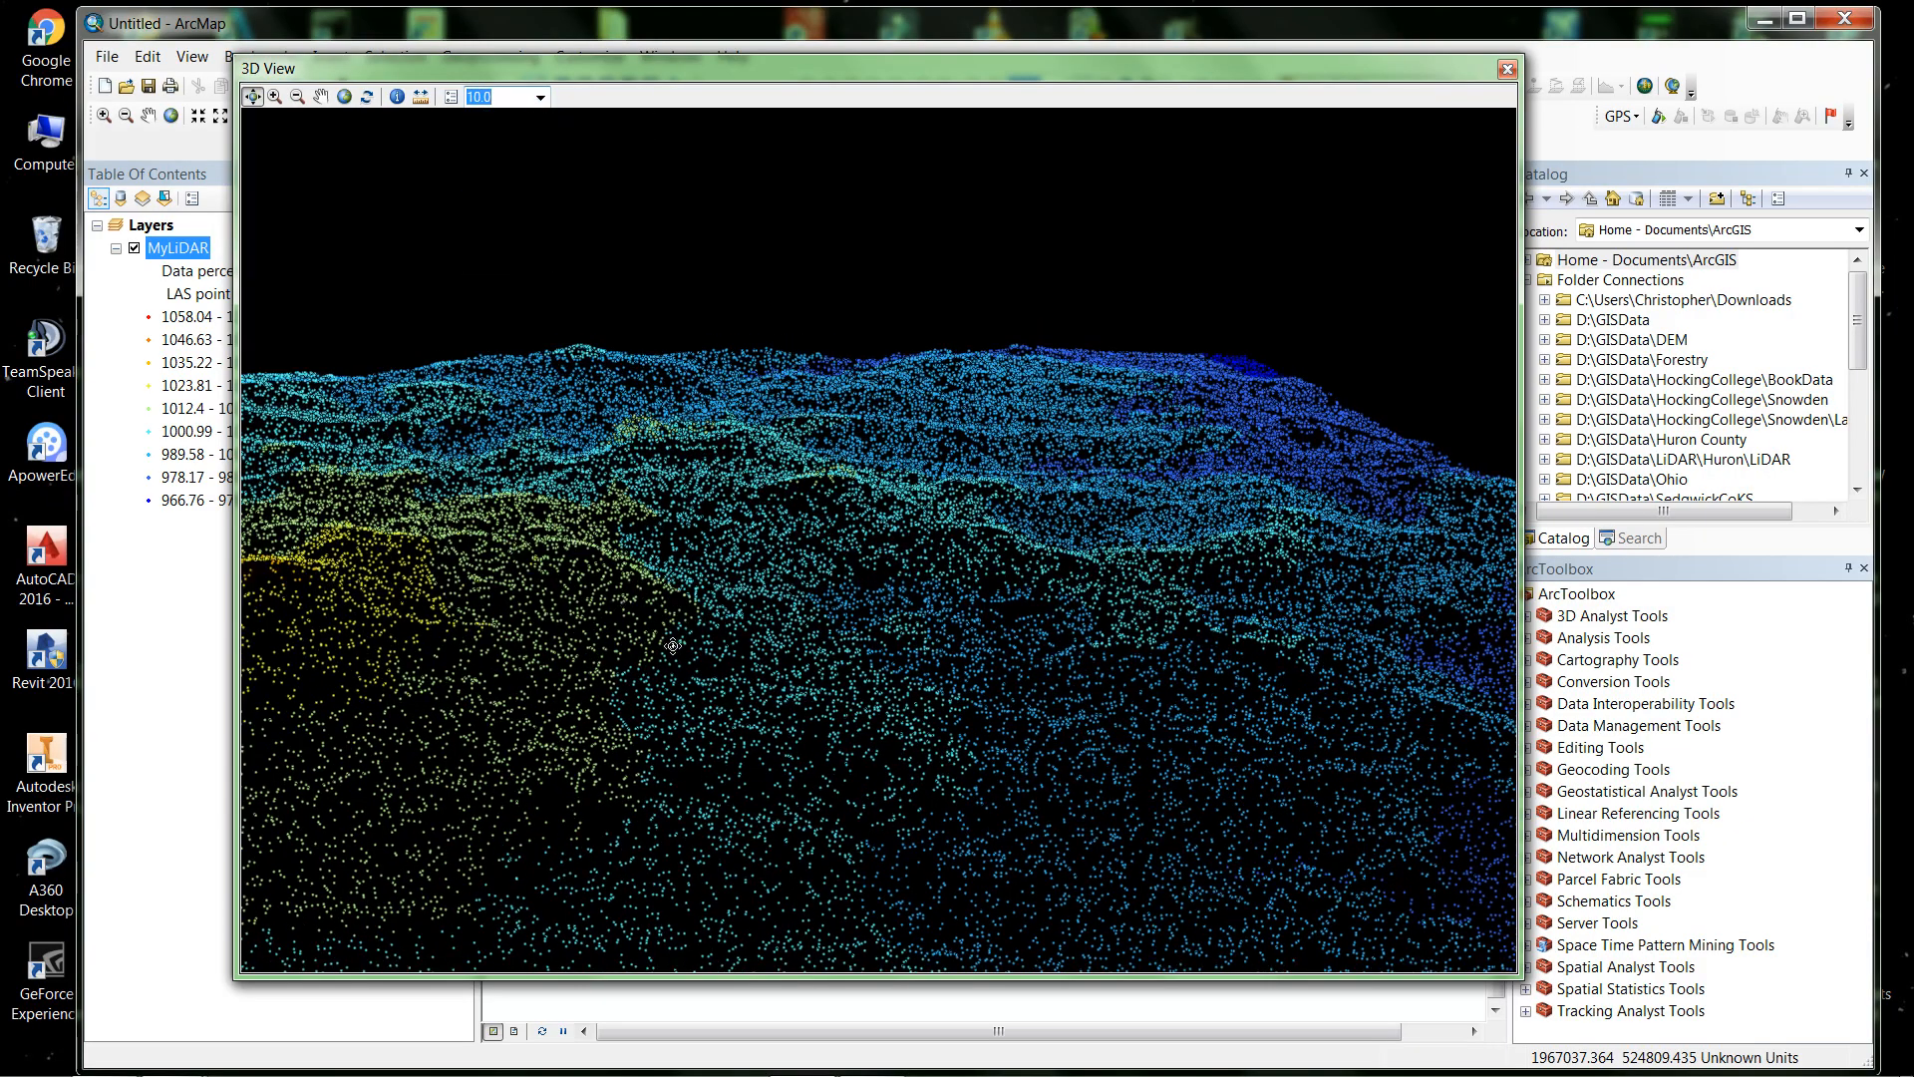
# Examine the exaggerated ground surface from several low angles and close the 3D view
pyautogui.moveTo(1026, 729); pyautogui.dragTo(975, 682)
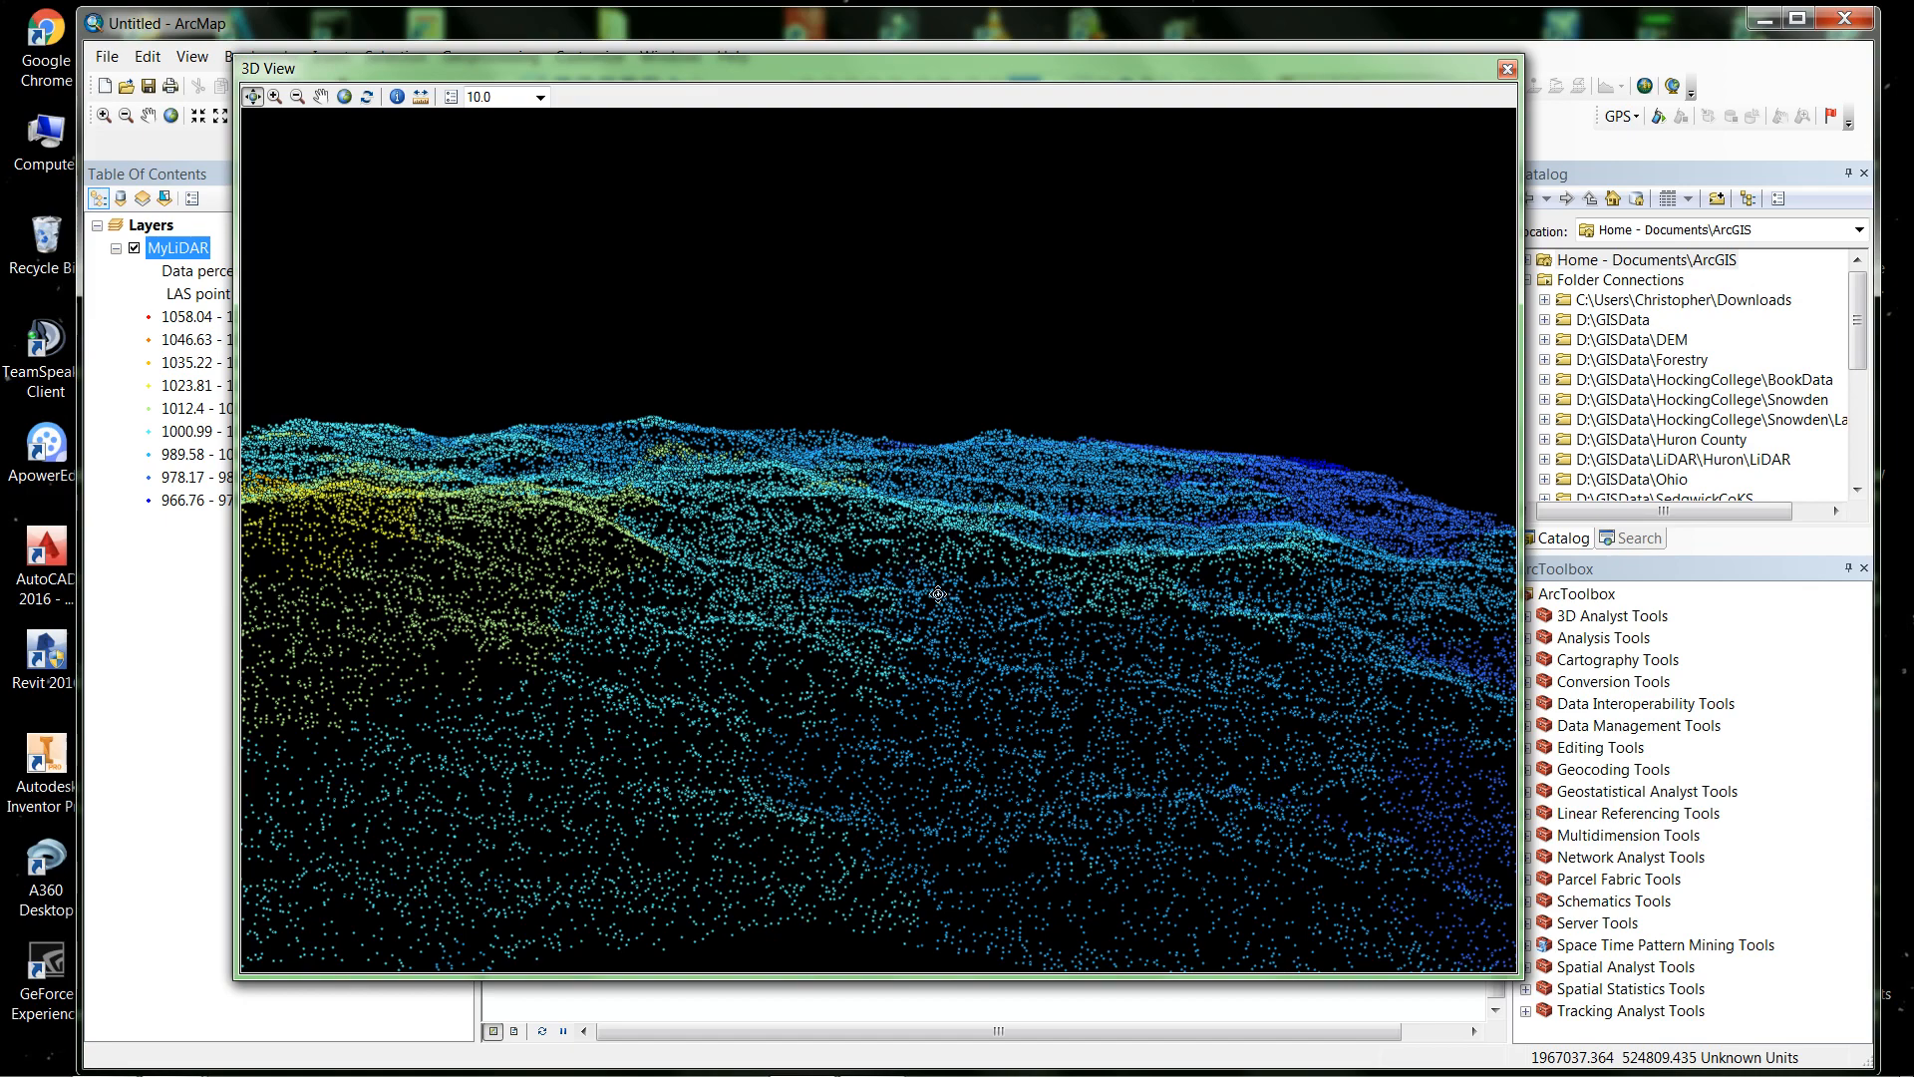
pyautogui.moveTo(944, 594); pyautogui.dragTo(811, 602)
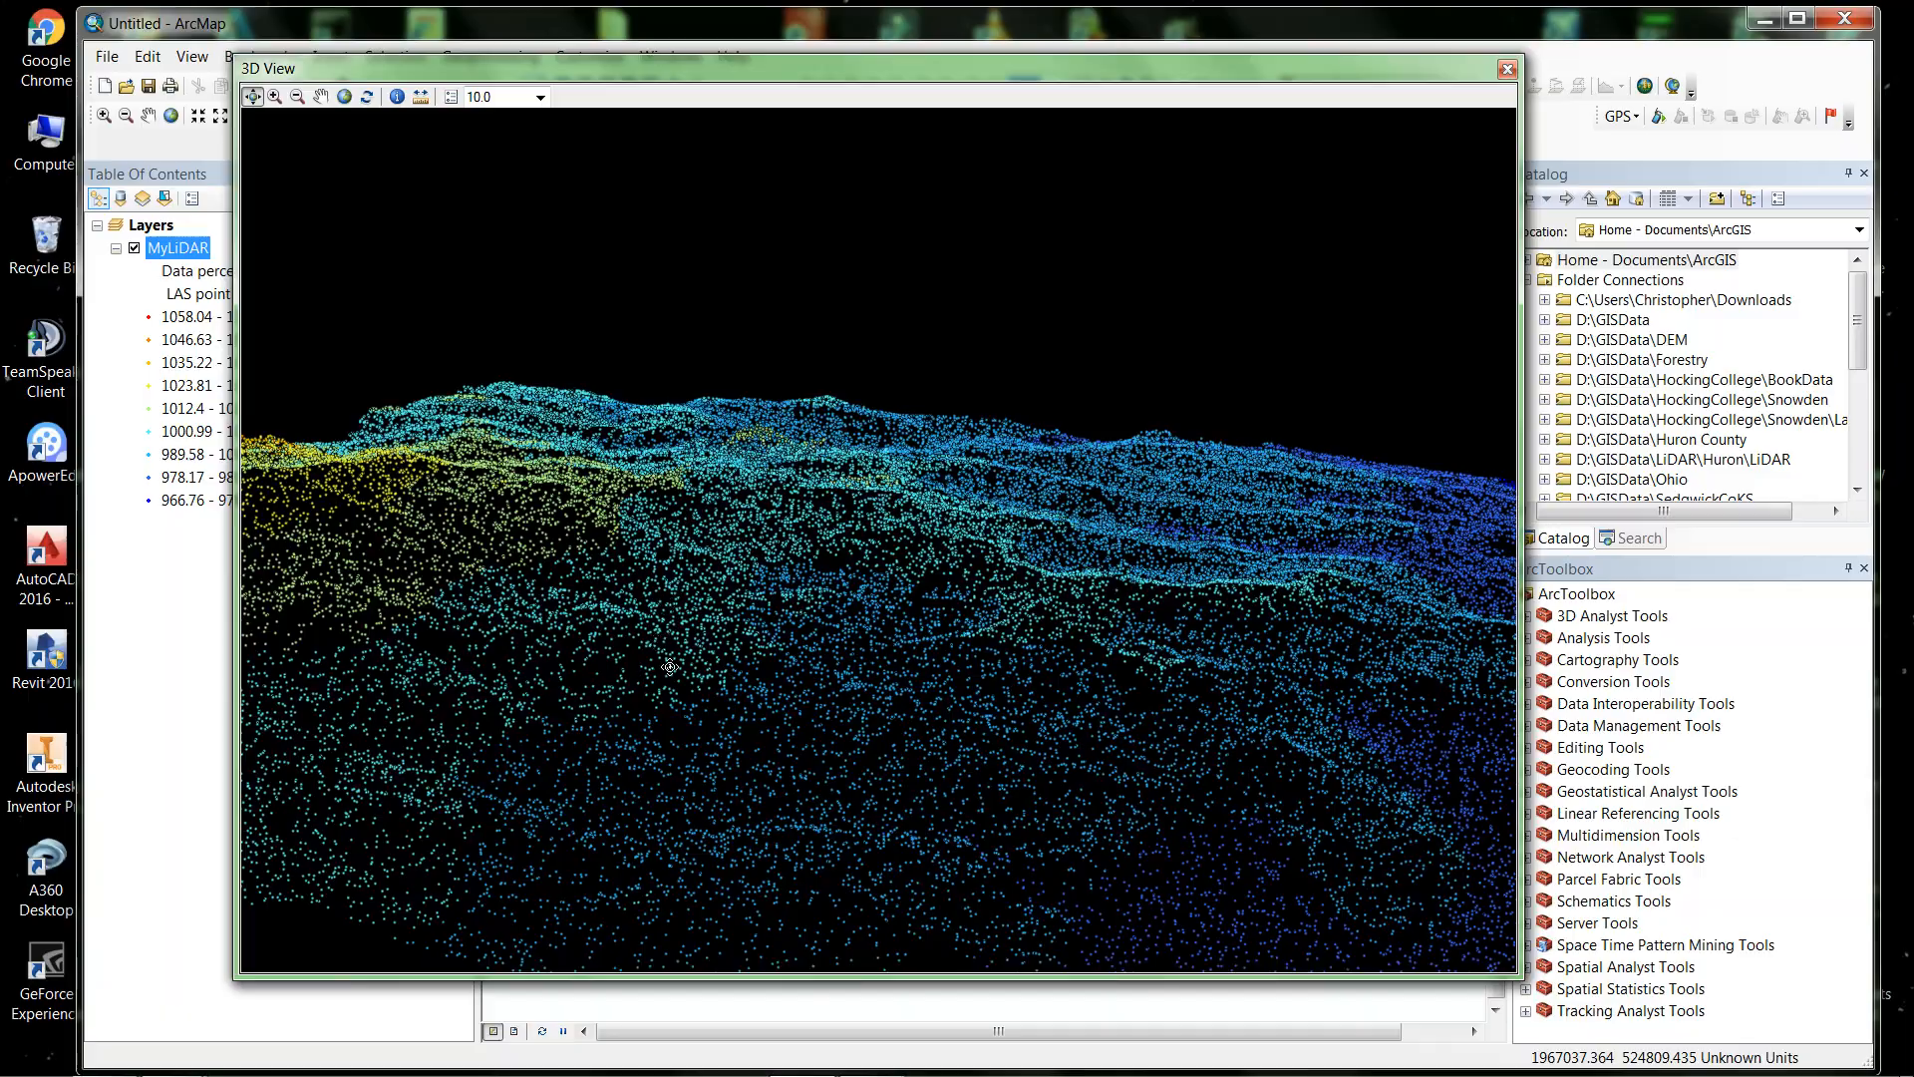
pyautogui.moveTo(670, 666); pyautogui.dragTo(546, 584)
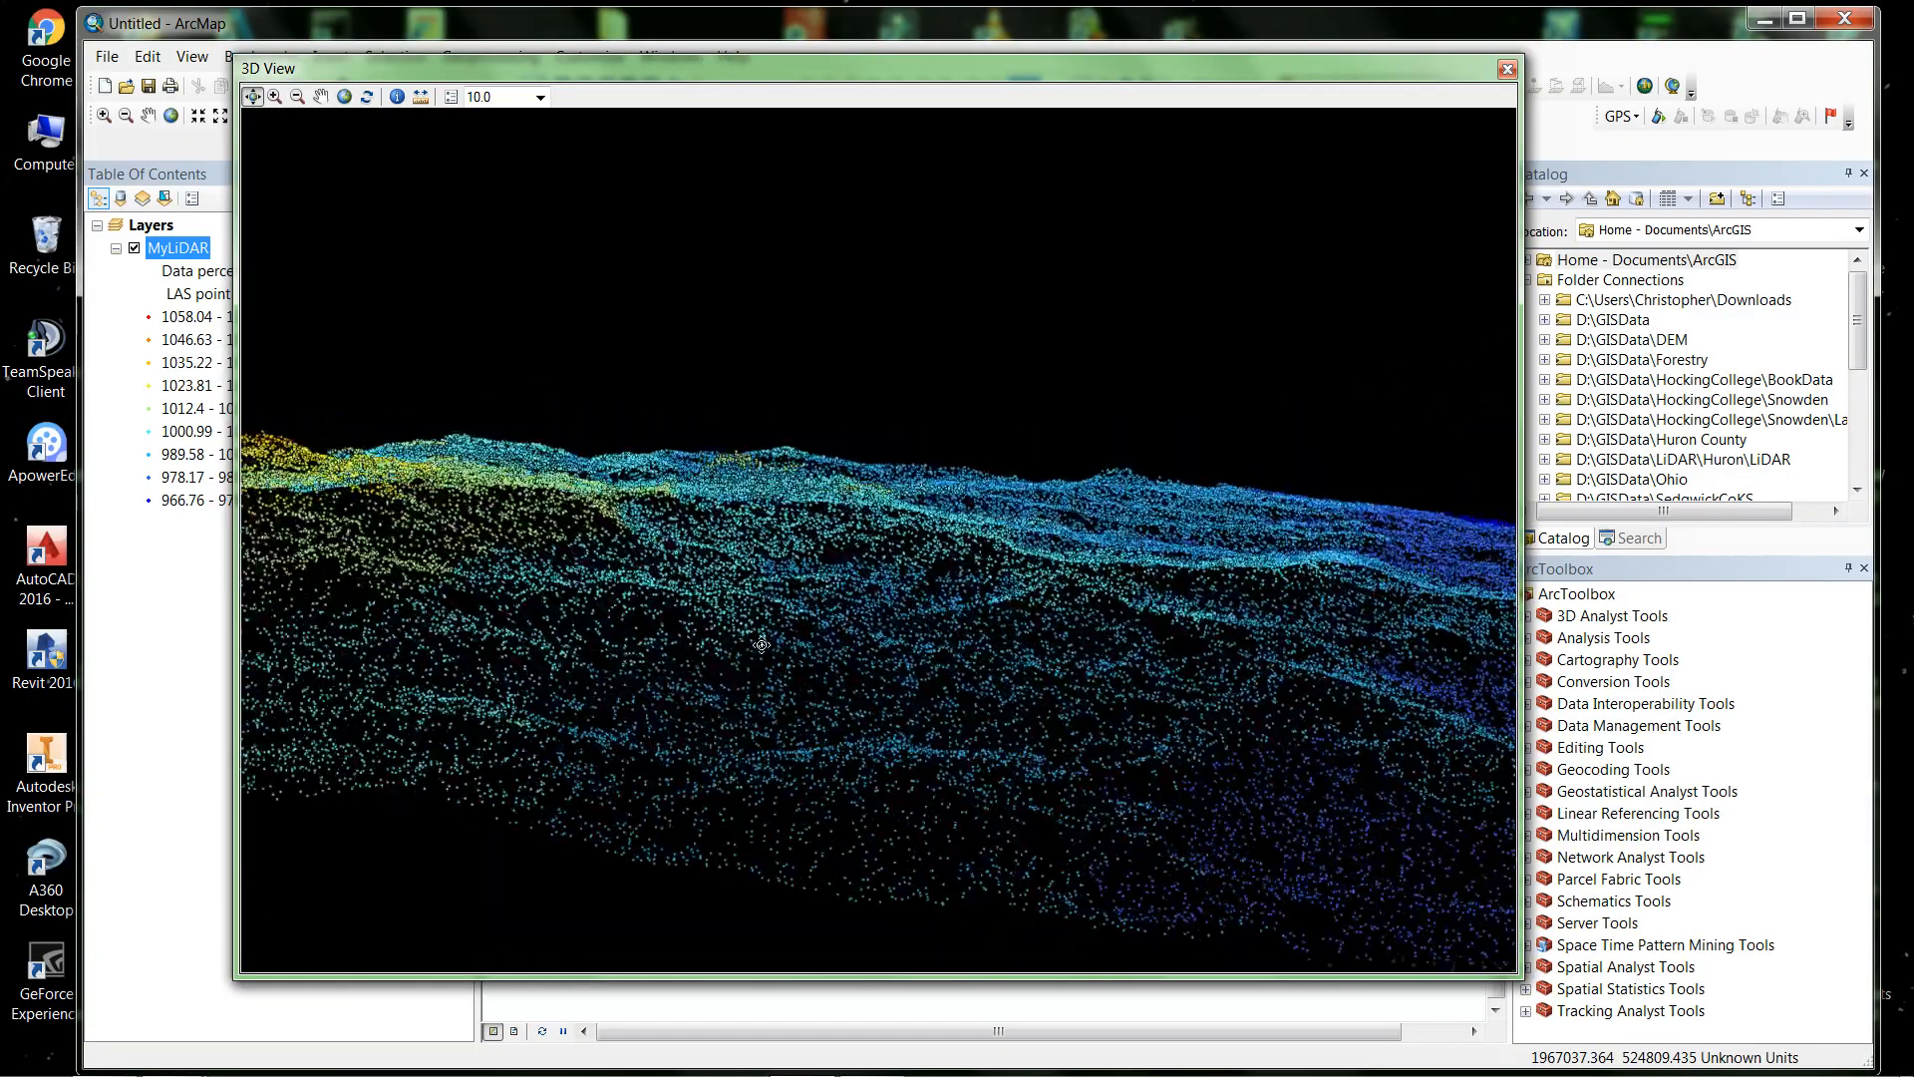
pyautogui.moveTo(761, 645); pyautogui.dragTo(1014, 671)
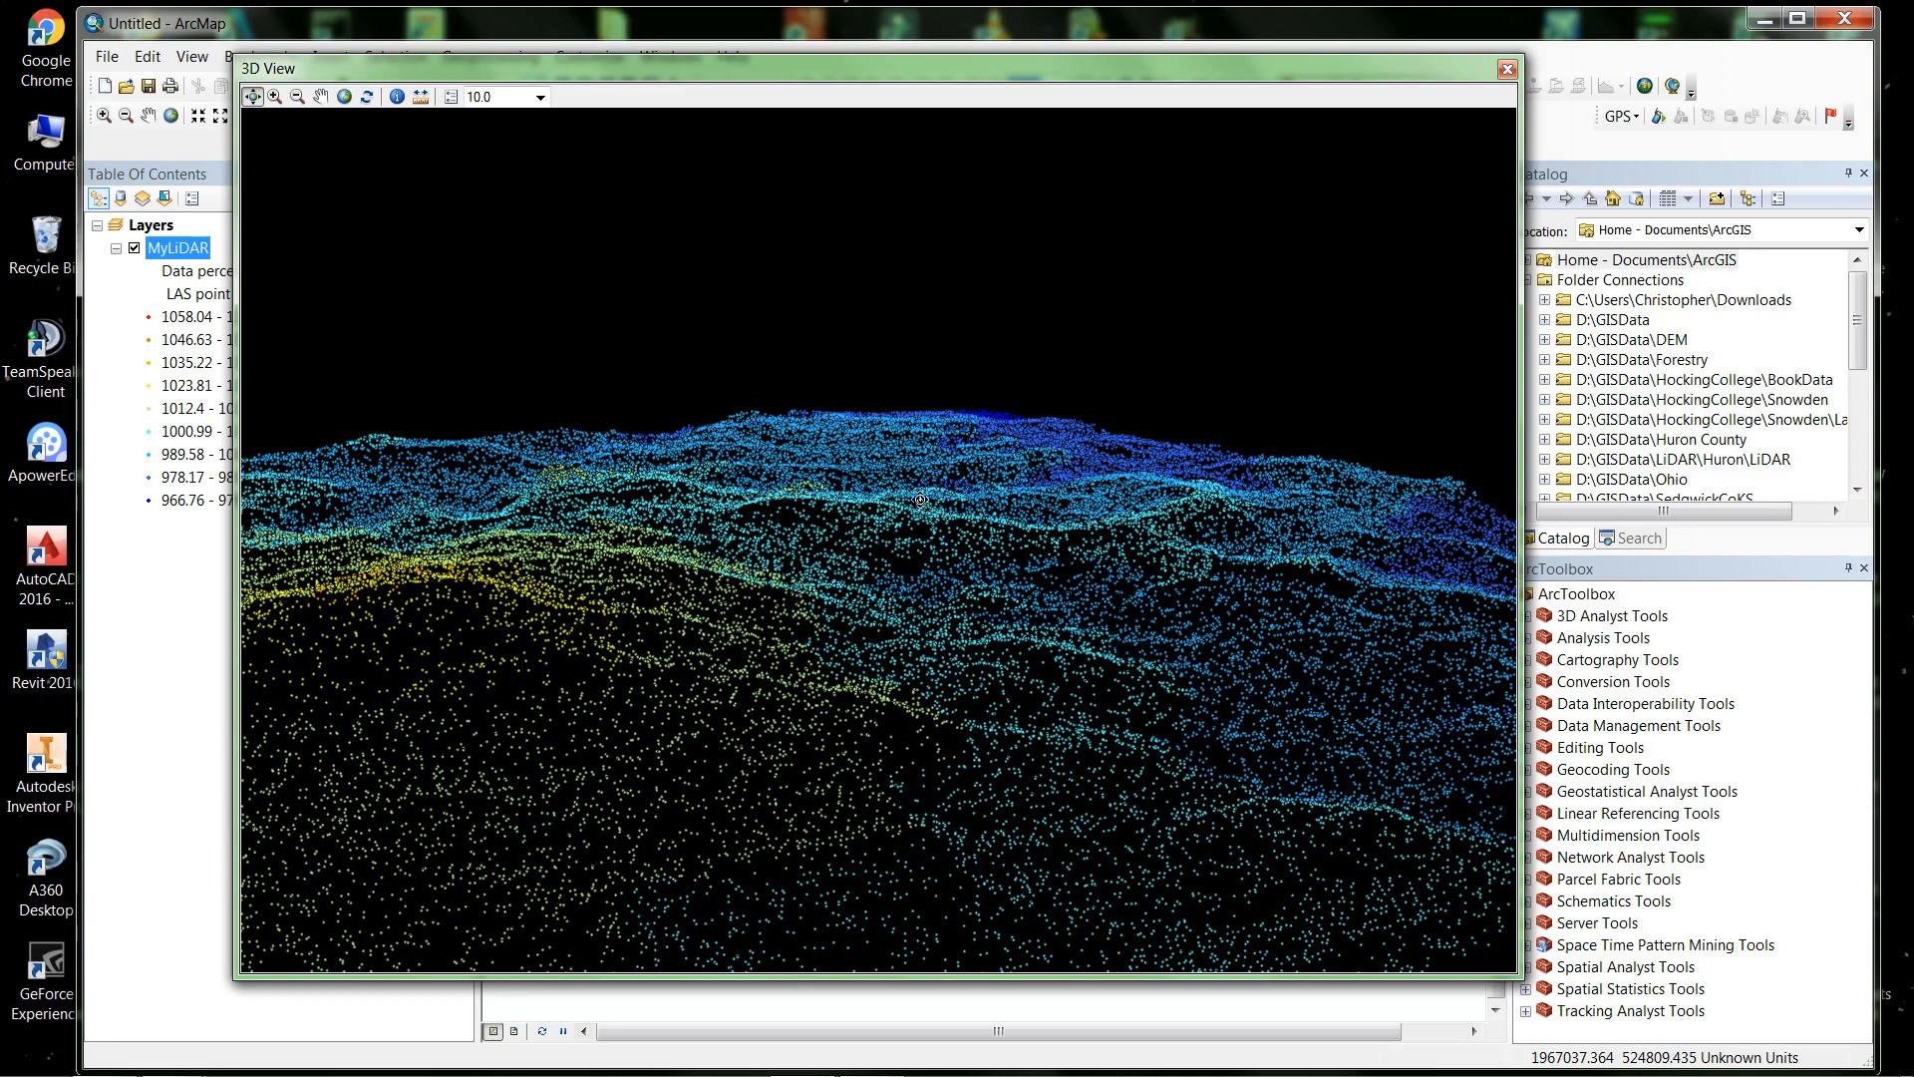
pyautogui.moveTo(1024, 684); pyautogui.dragTo(969, 668)
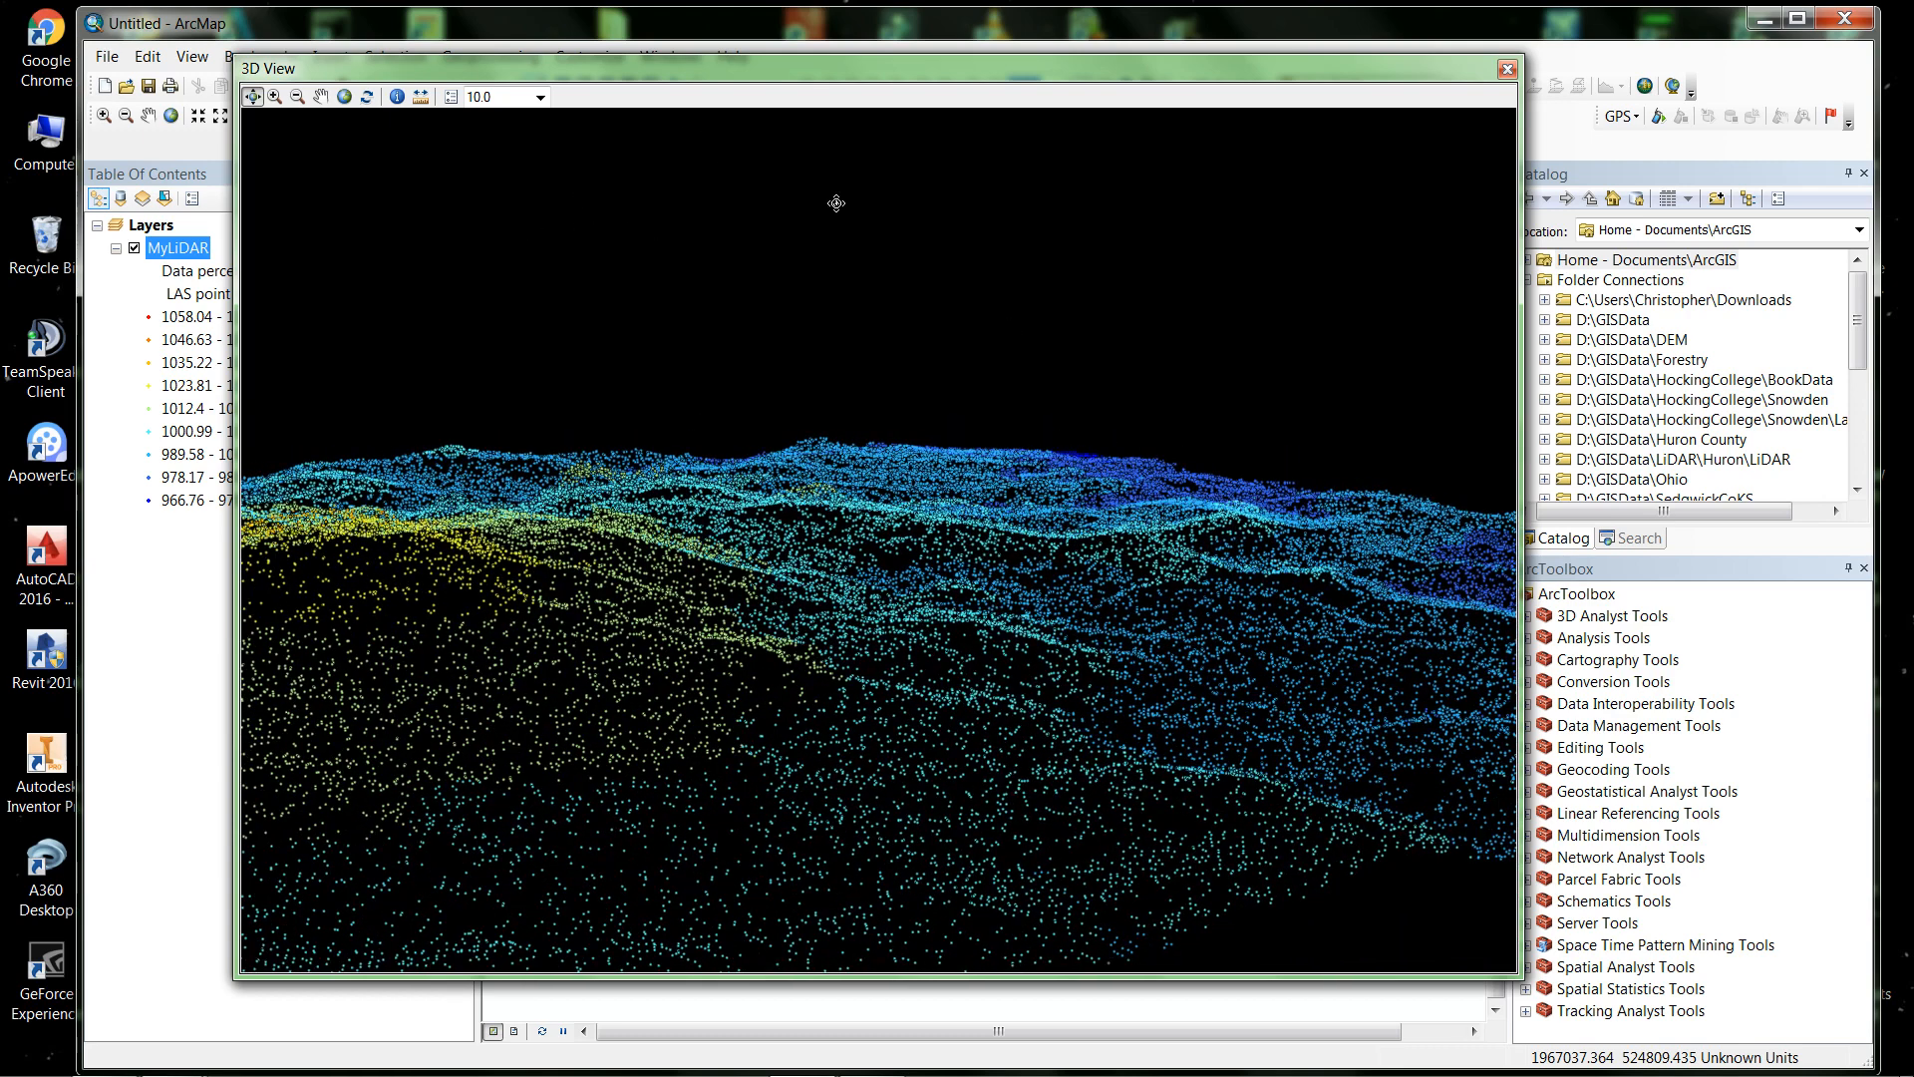
pyautogui.click(1507, 72)
pyautogui.click(1507, 70)
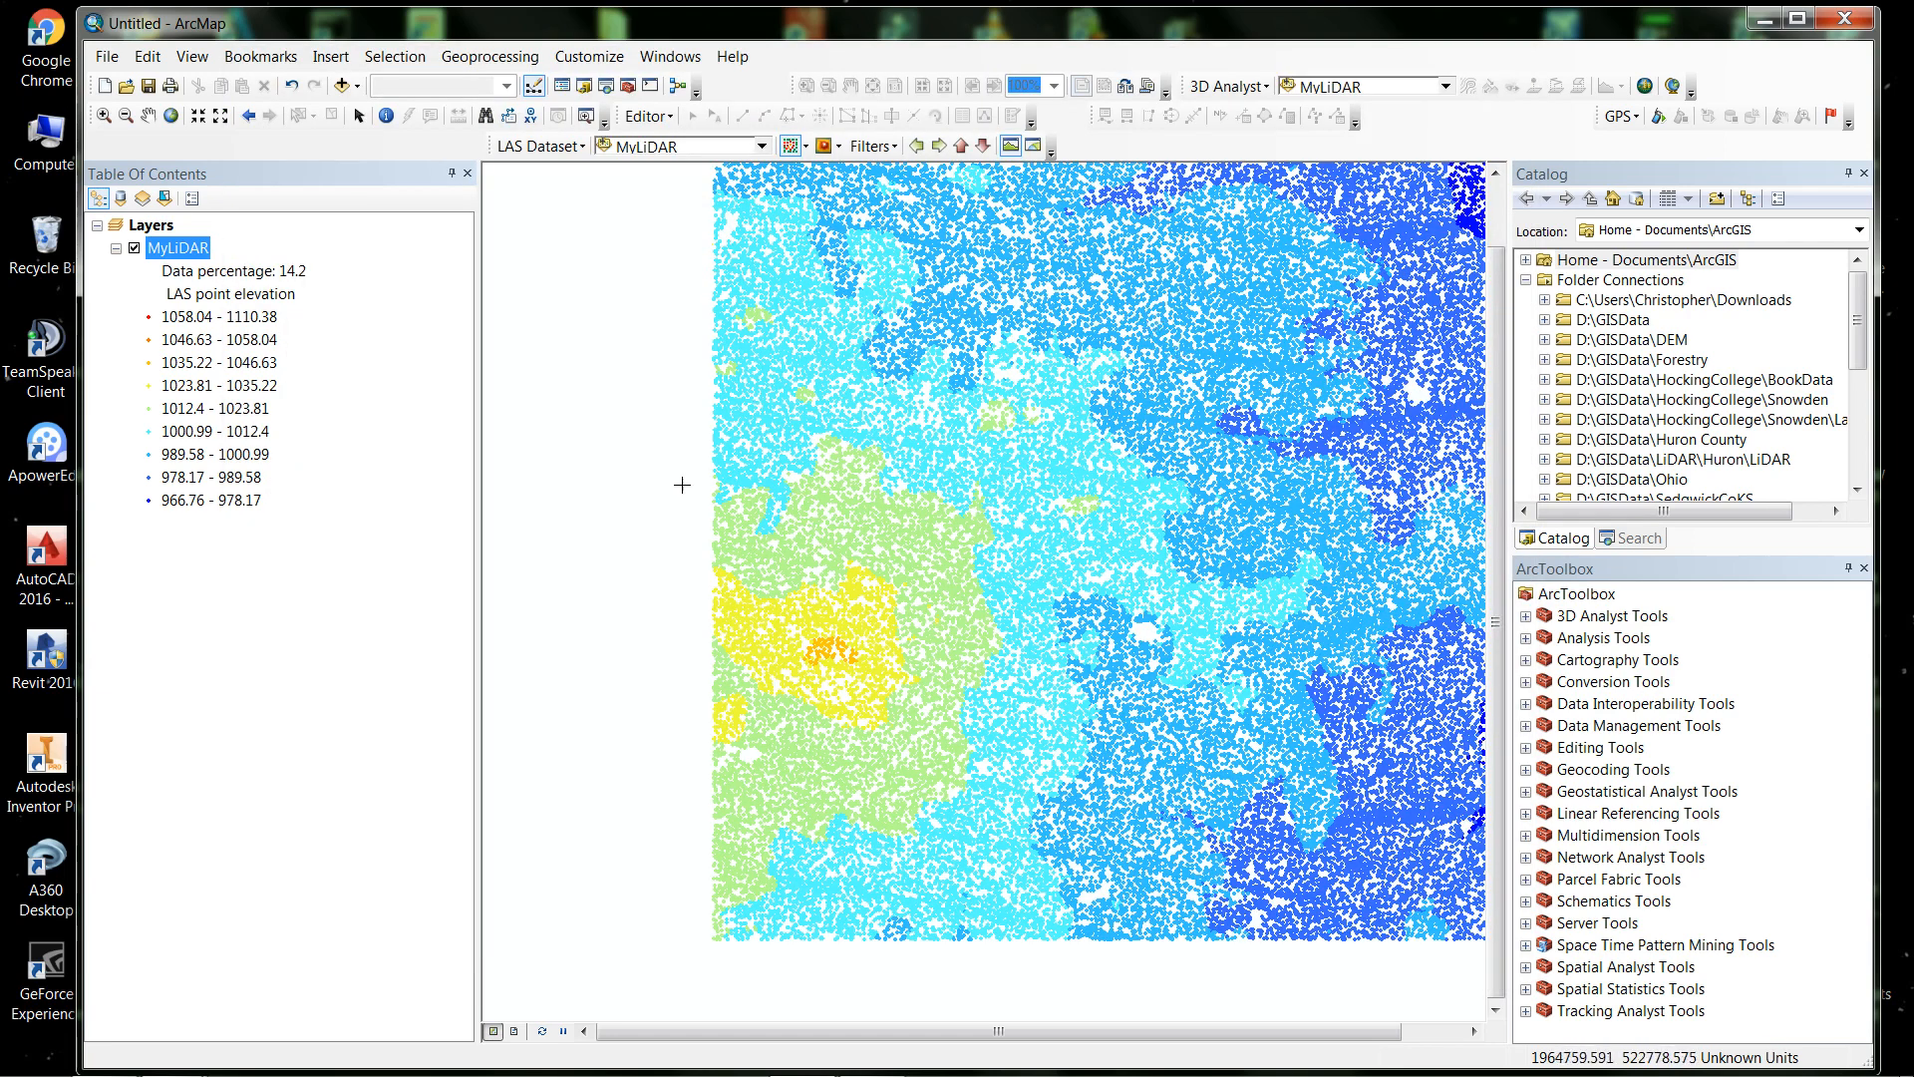
# Restore the map to its full extent and set the MyLiDAR point filter to All
pyautogui.click(171, 116)
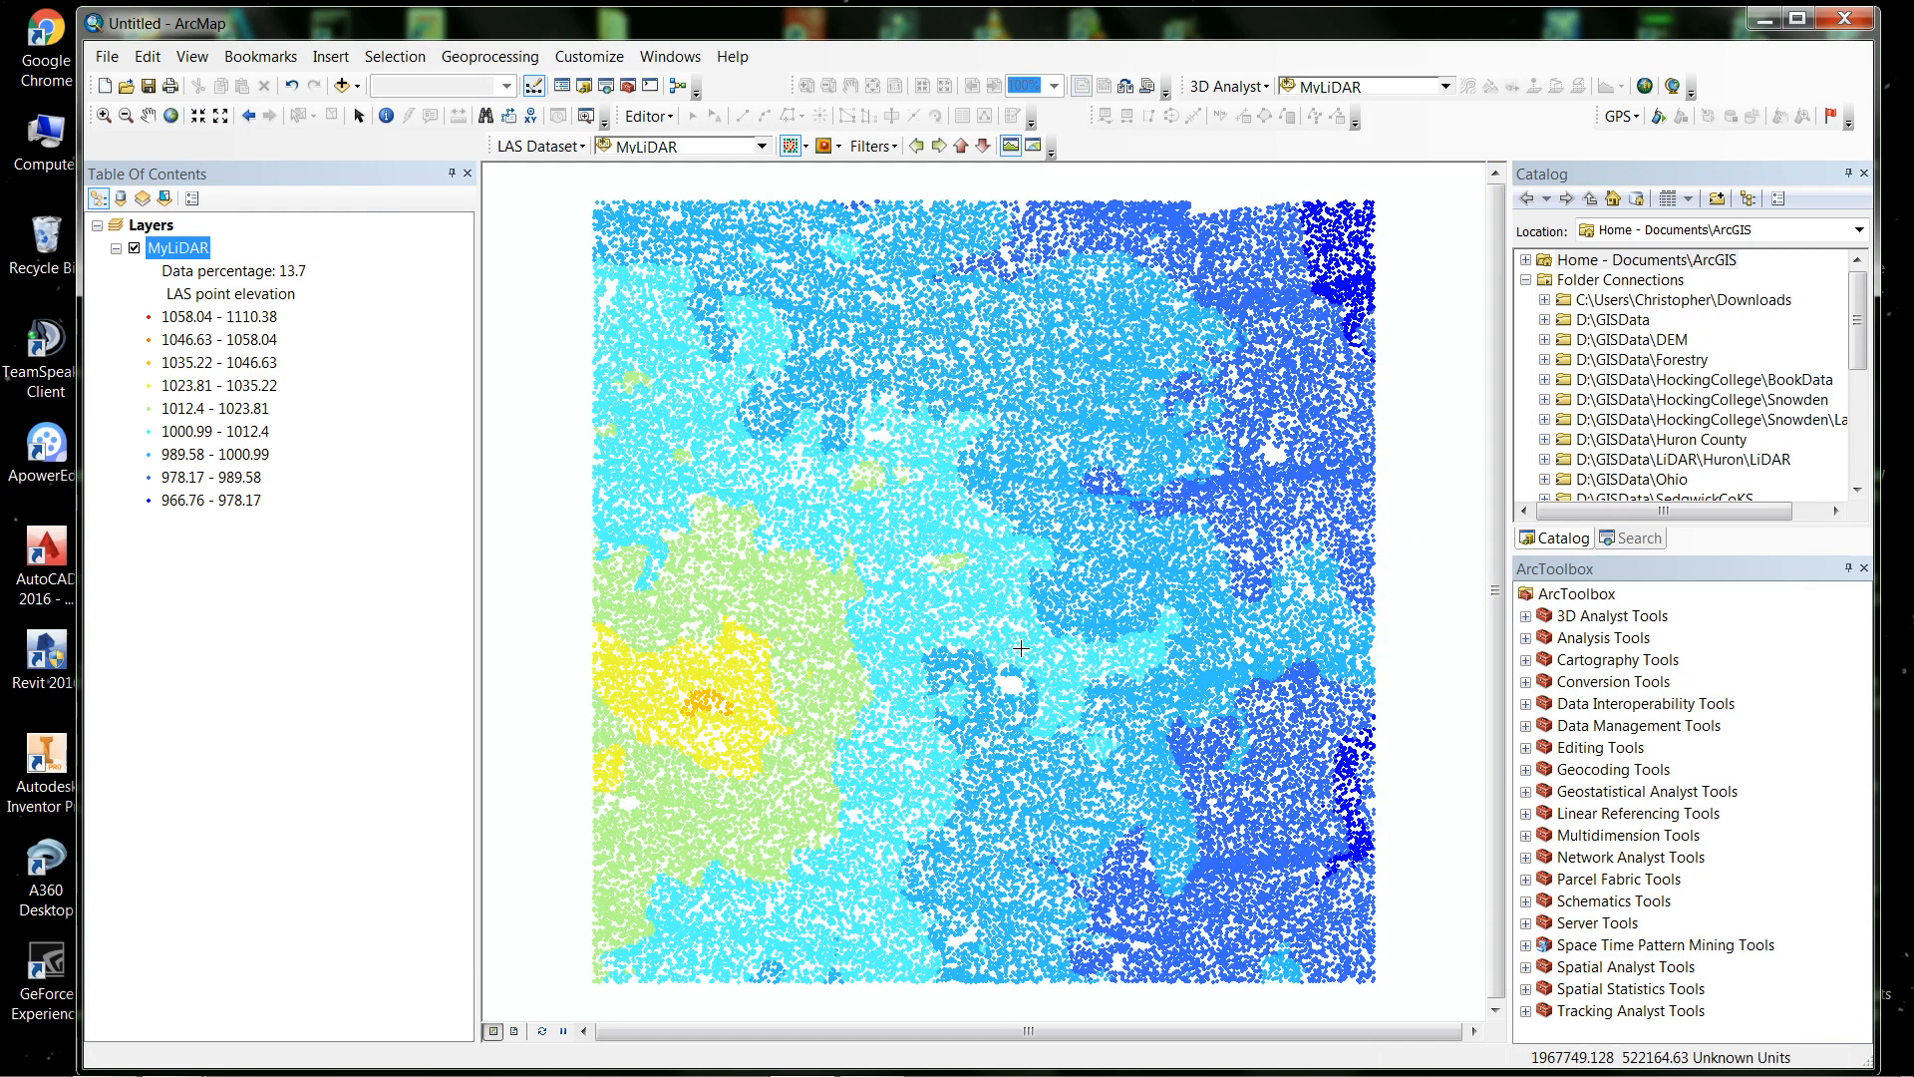
pyautogui.click(893, 147)
pyautogui.click(870, 181)
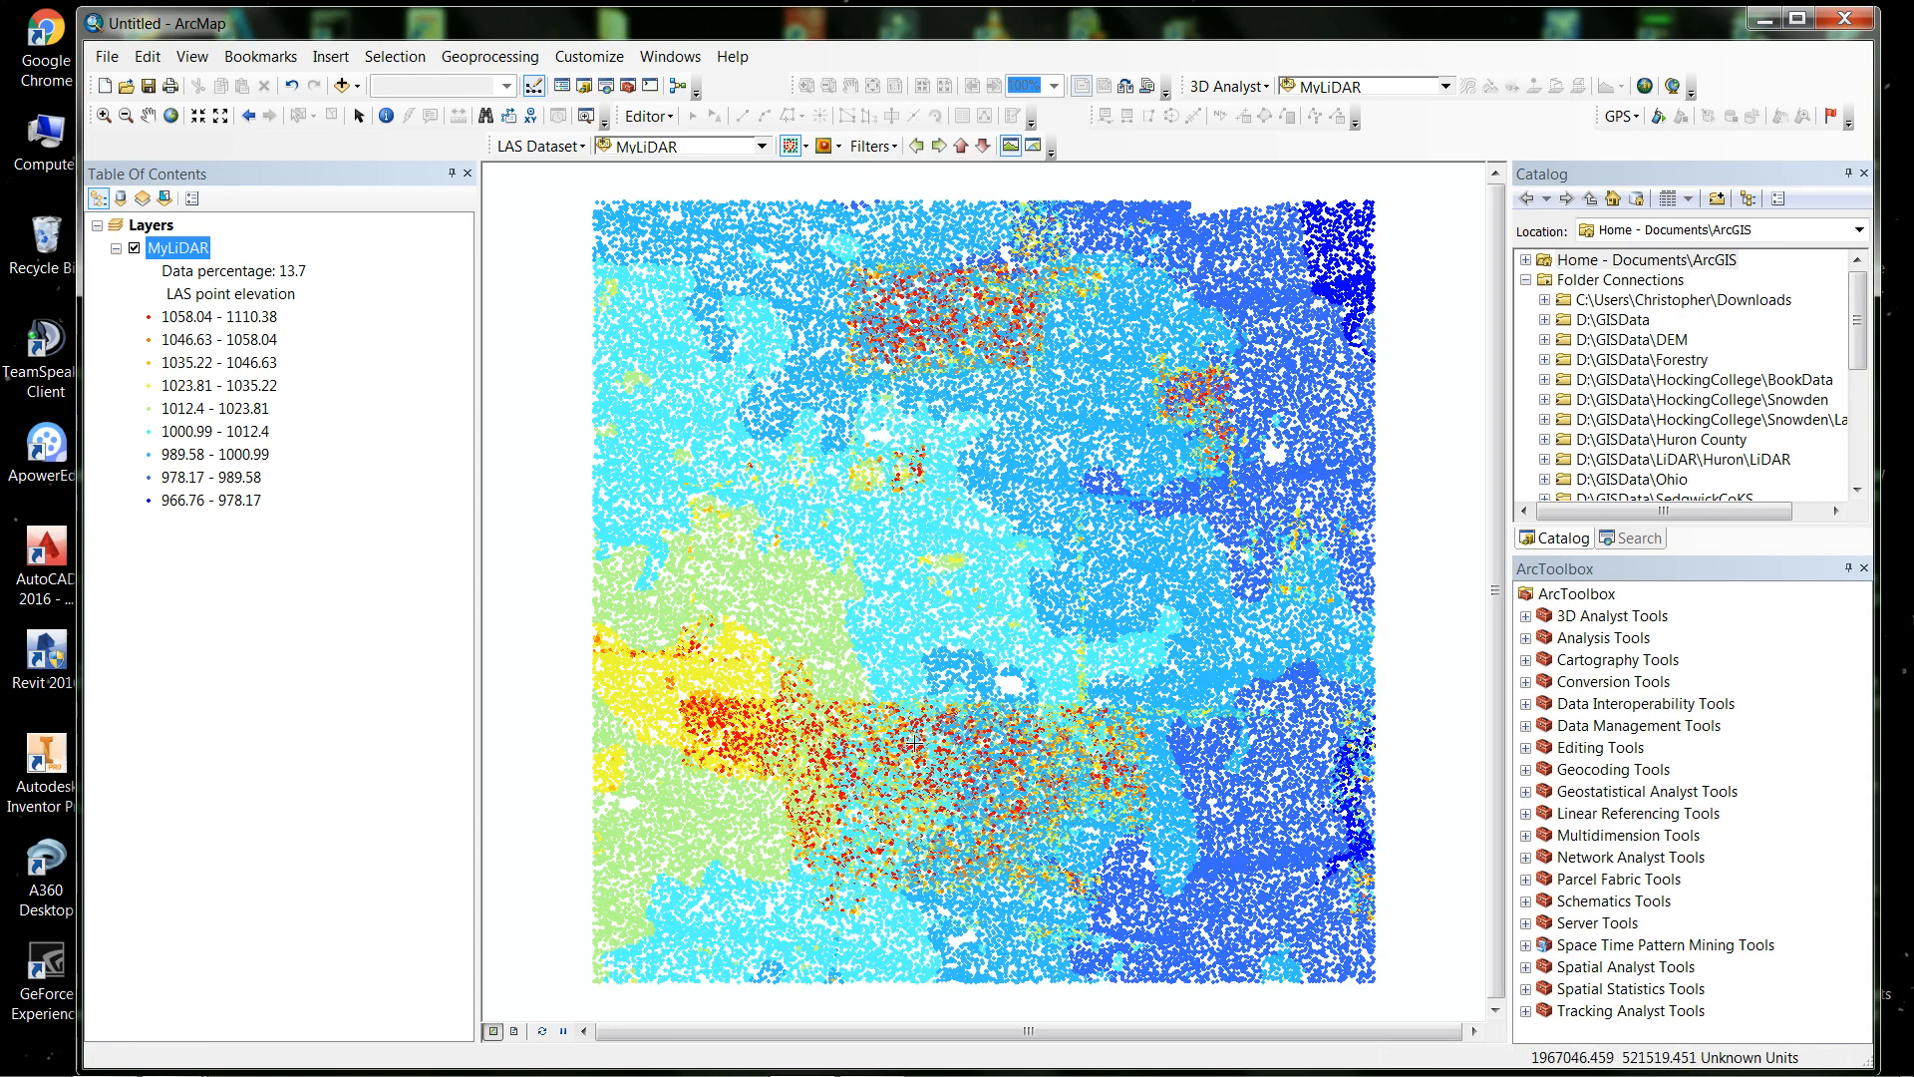
# Show the unfiltered point cloud in a 3D view and set its vertical exaggeration to 1.0
pyautogui.click(1033, 147)
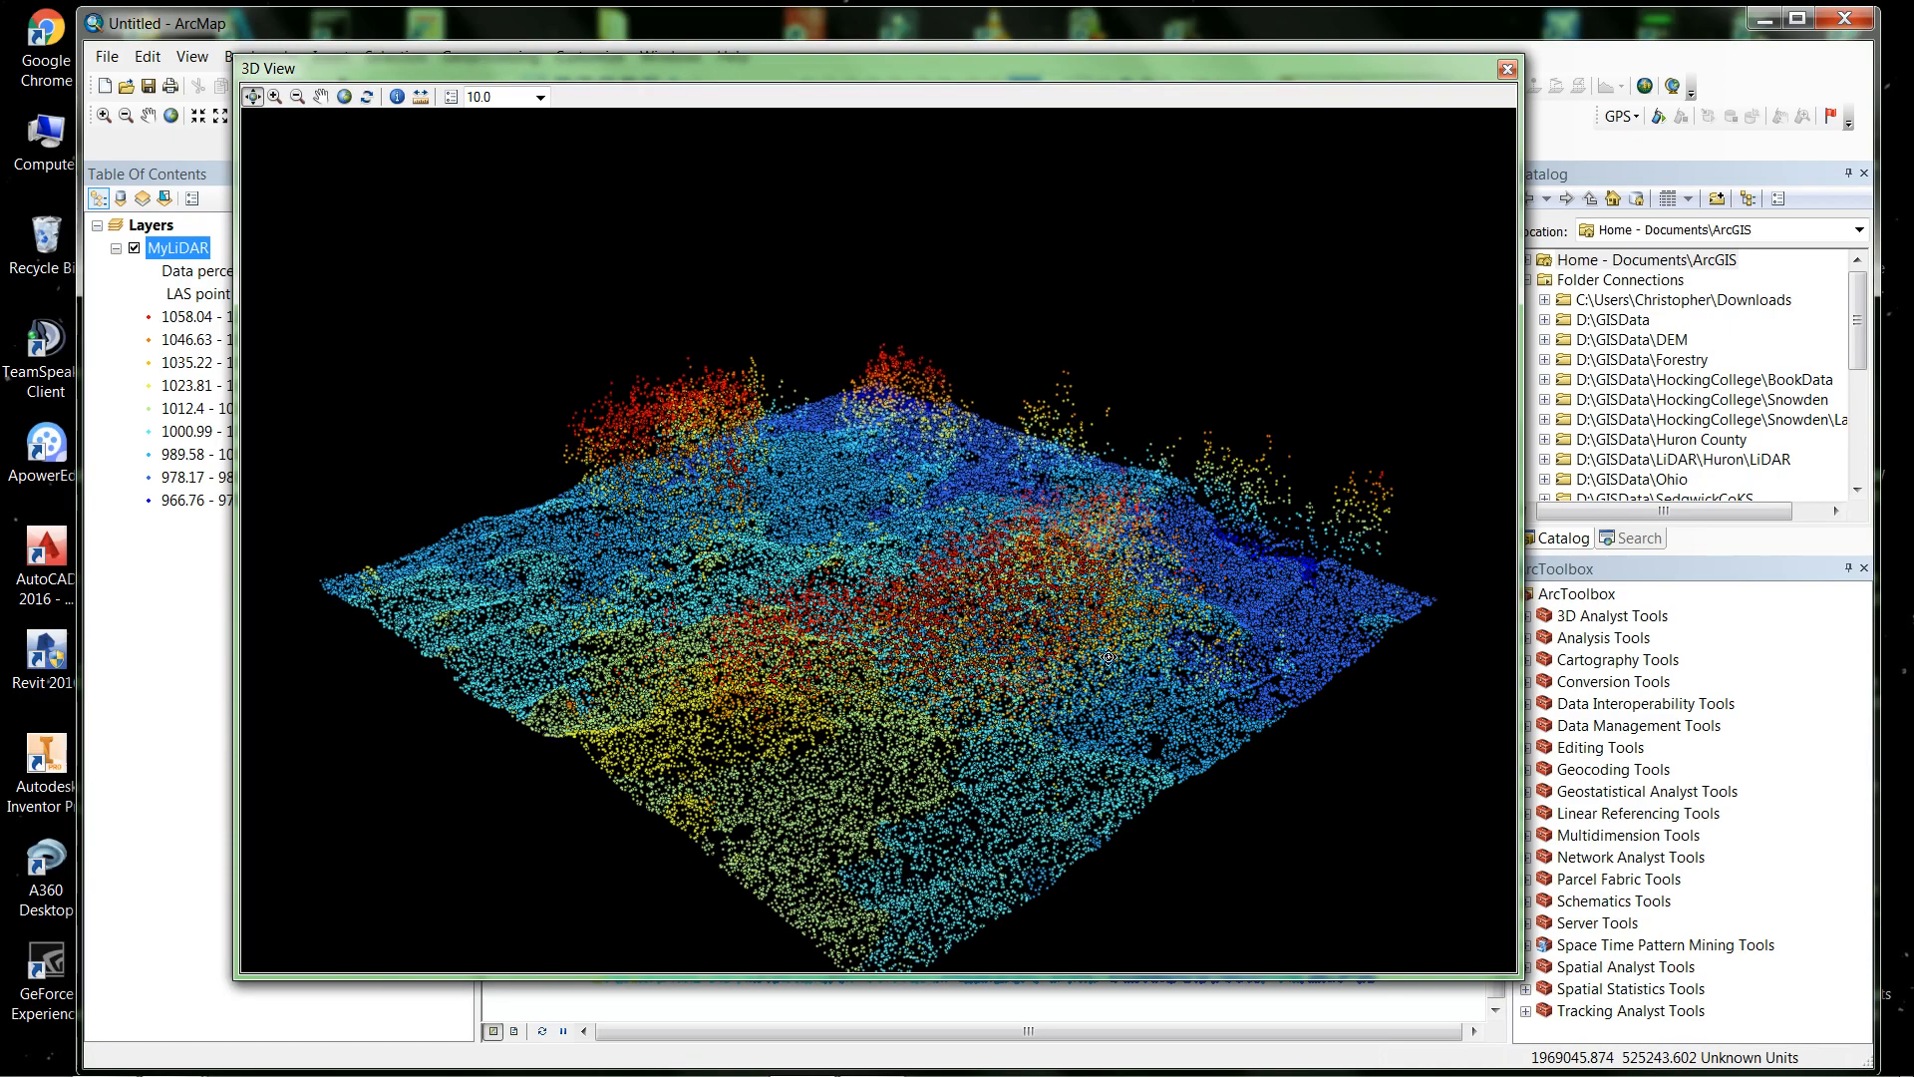
pyautogui.moveTo(1143, 658); pyautogui.dragTo(603, 611)
pyautogui.click(540, 97)
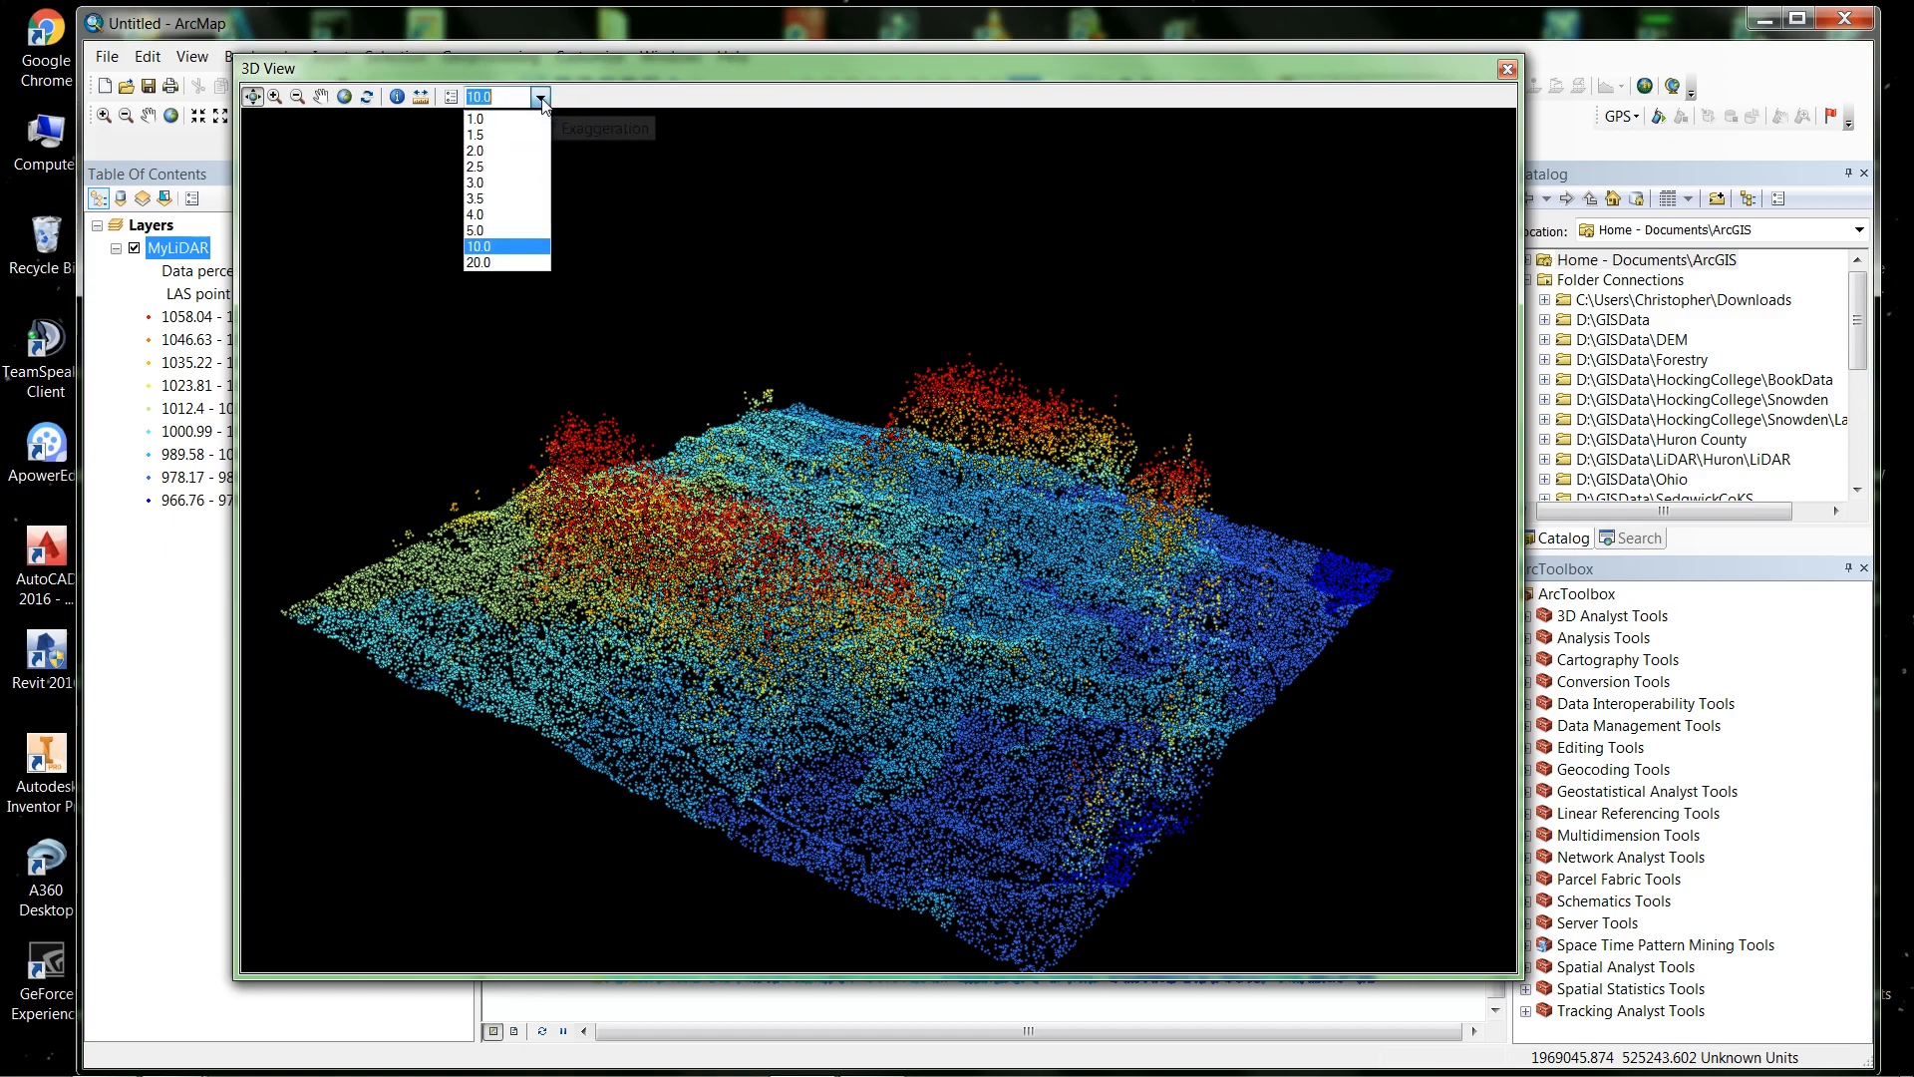
pyautogui.click(477, 118)
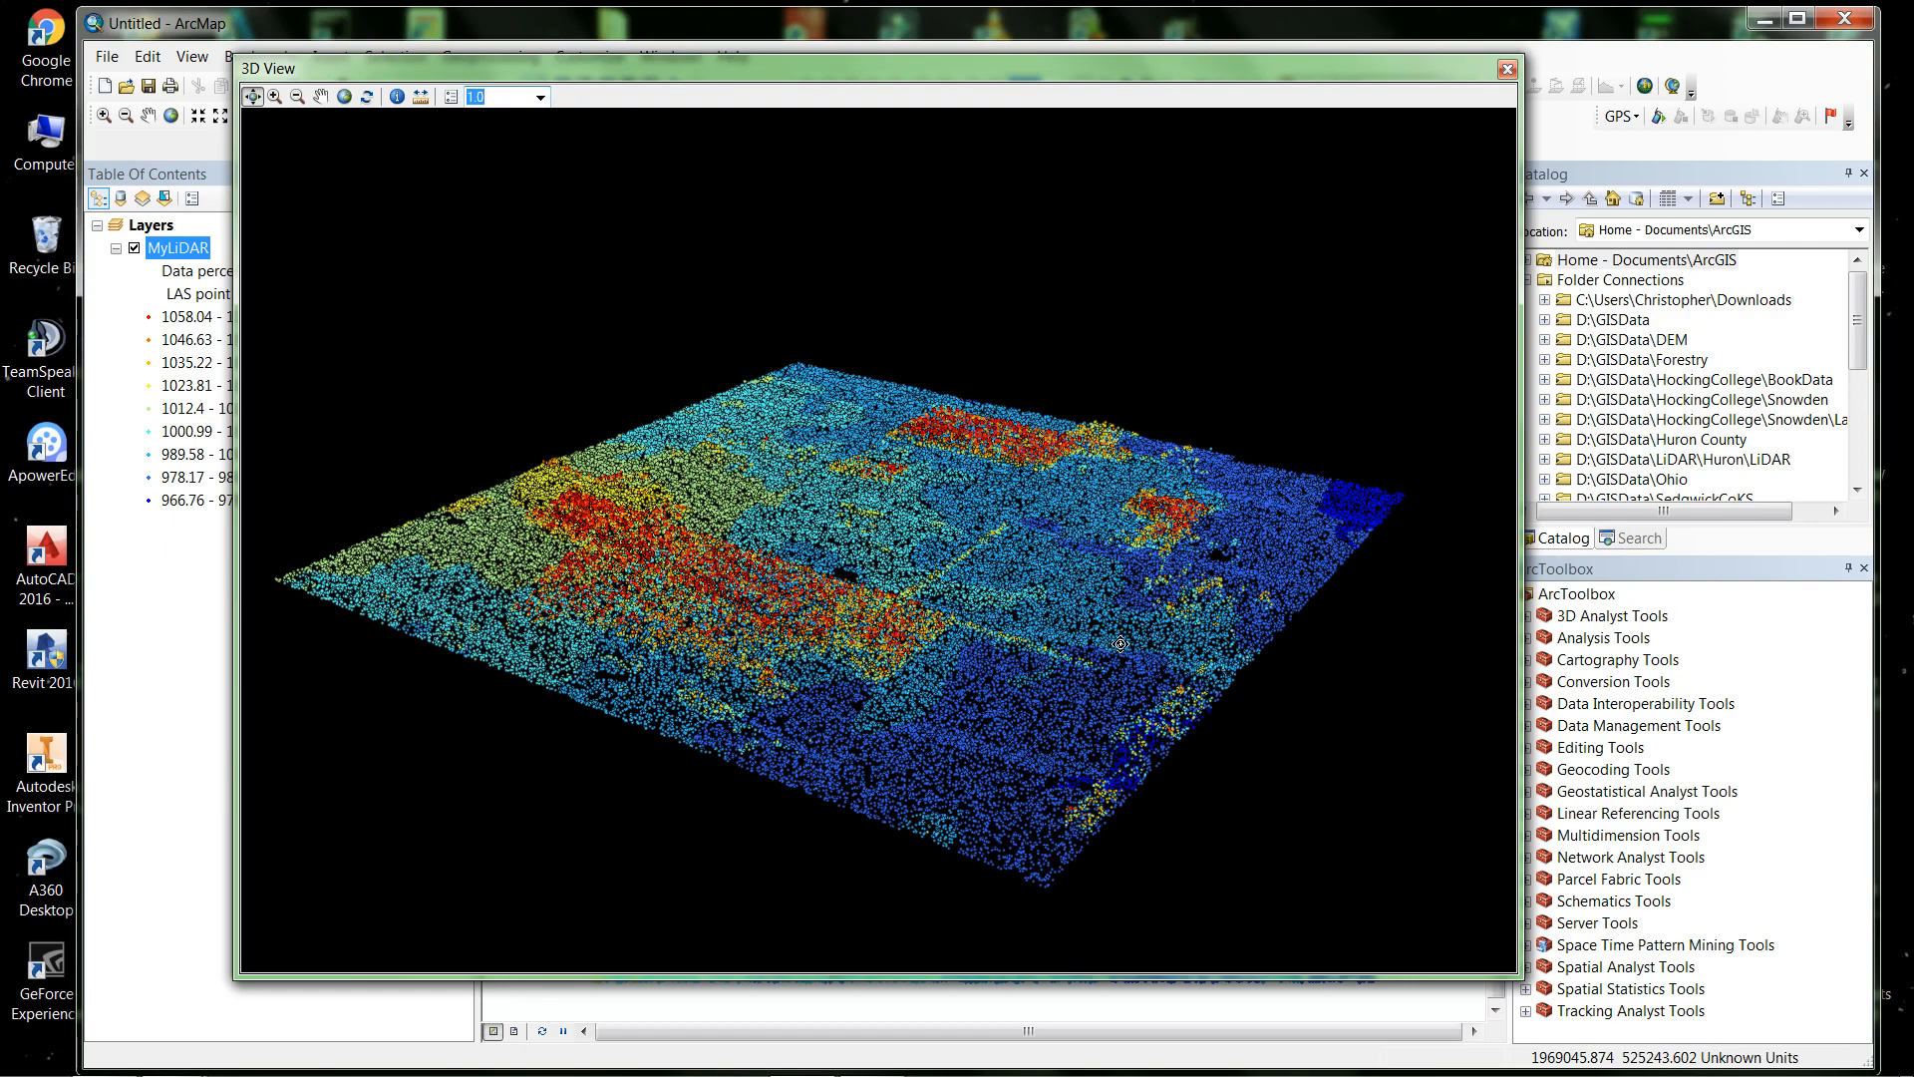
# Examine the heights of the tree and ground points from the side and from above in the 3D view
pyautogui.moveTo(1121, 644); pyautogui.dragTo(1055, 574)
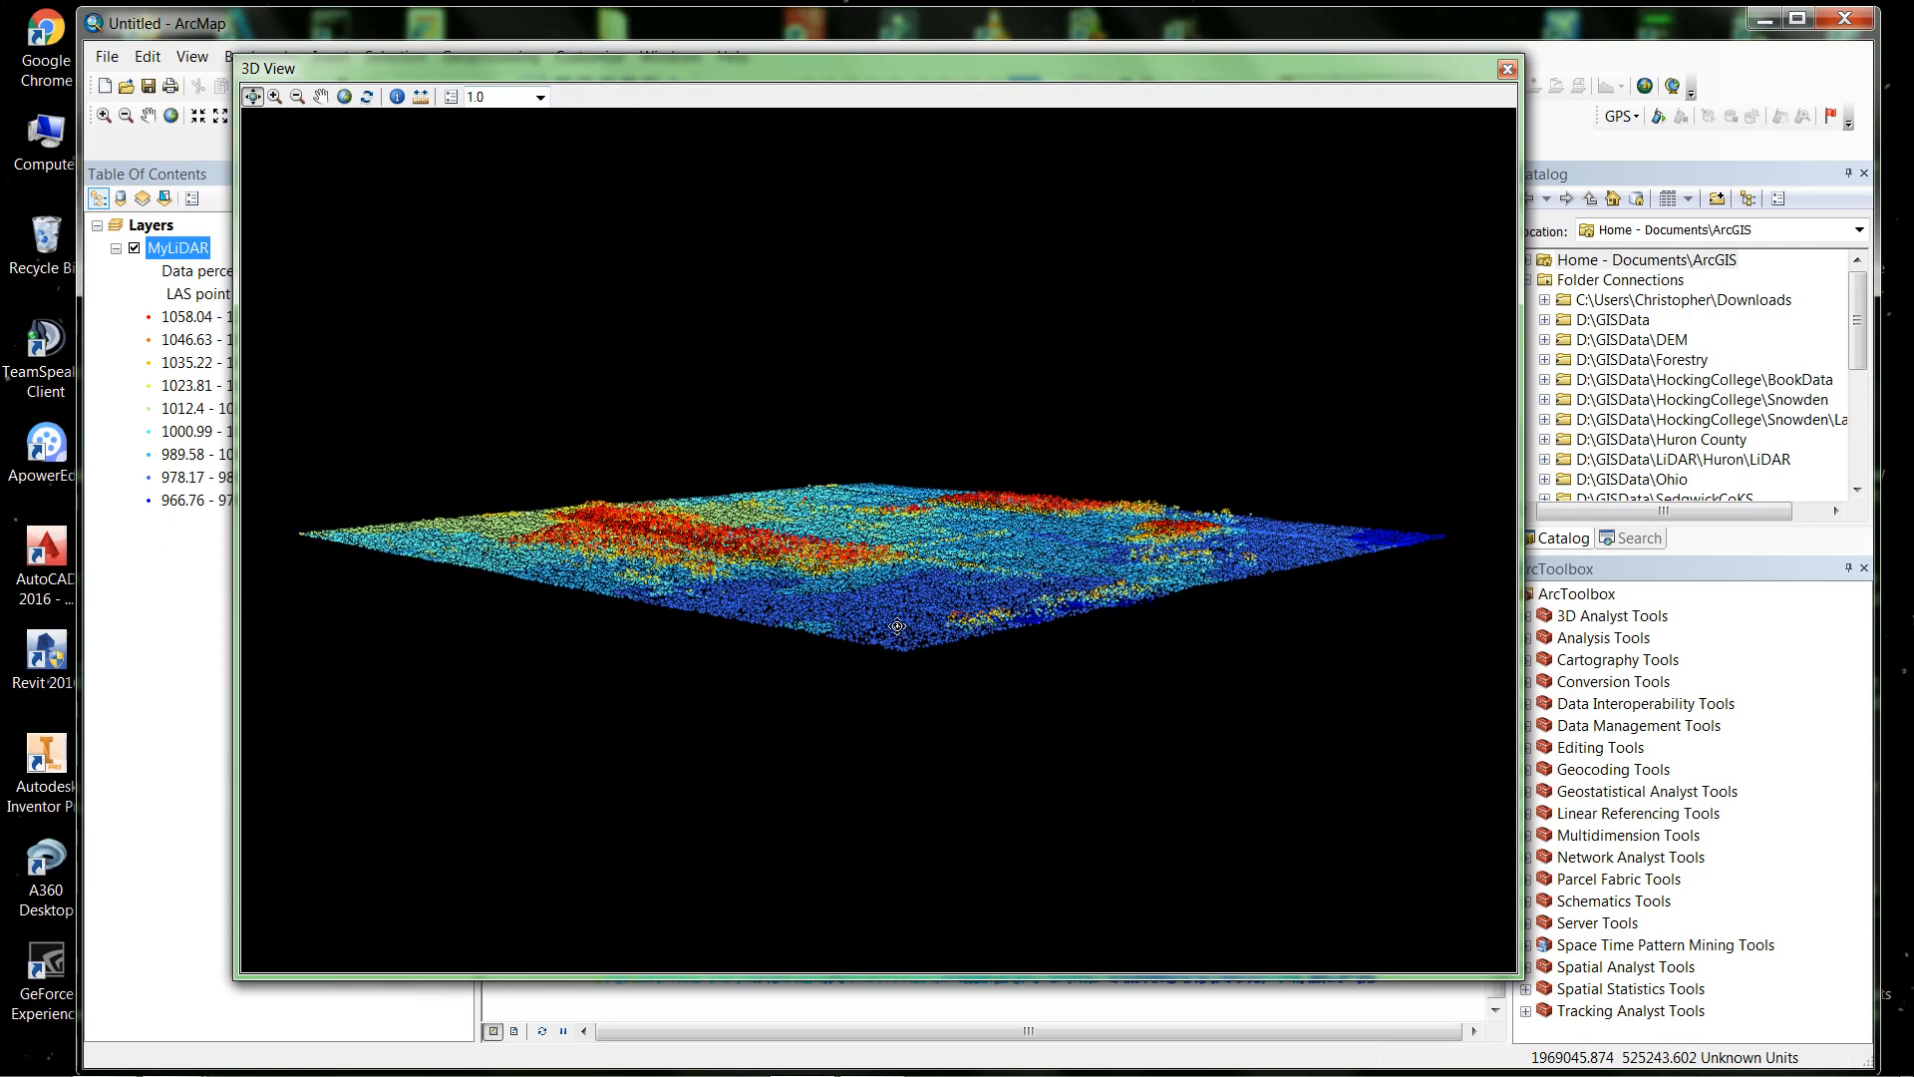
pyautogui.scroll(10, 903, 617)
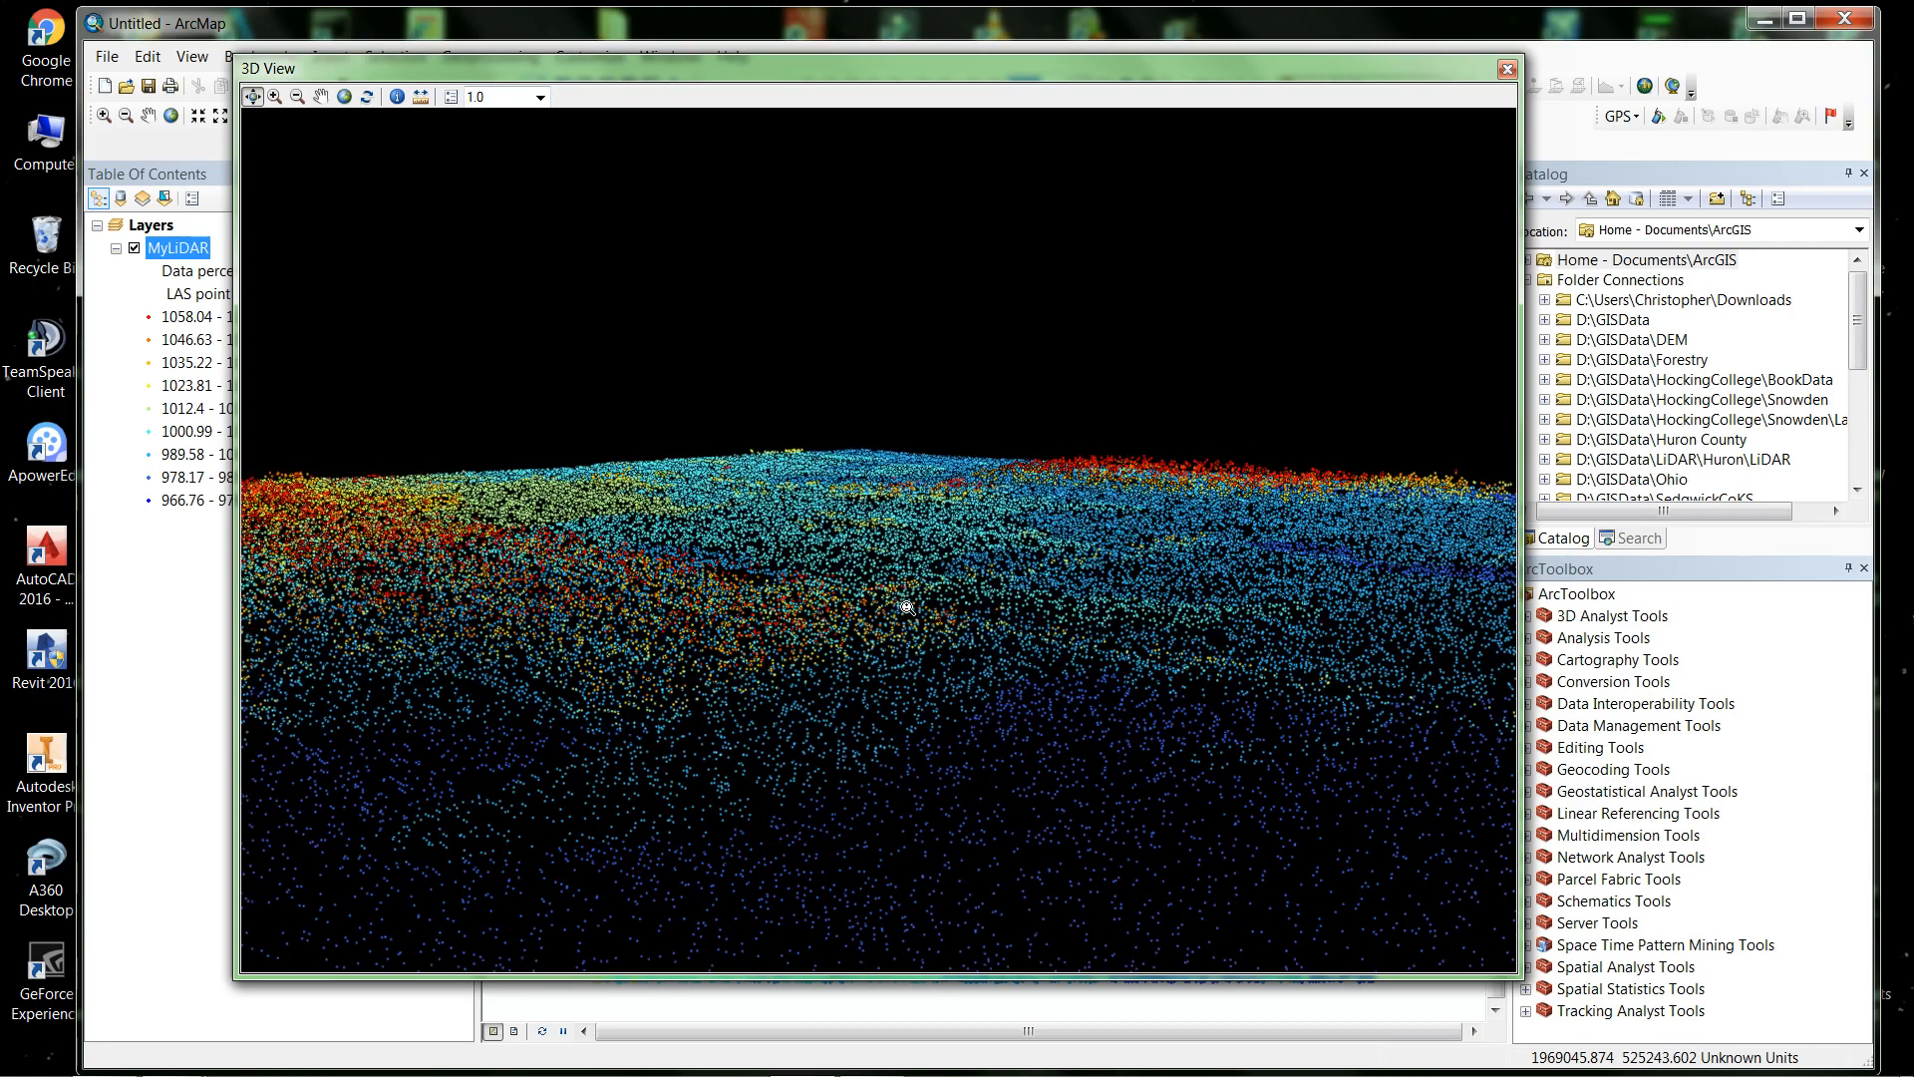
pyautogui.scroll(-5, 917, 680)
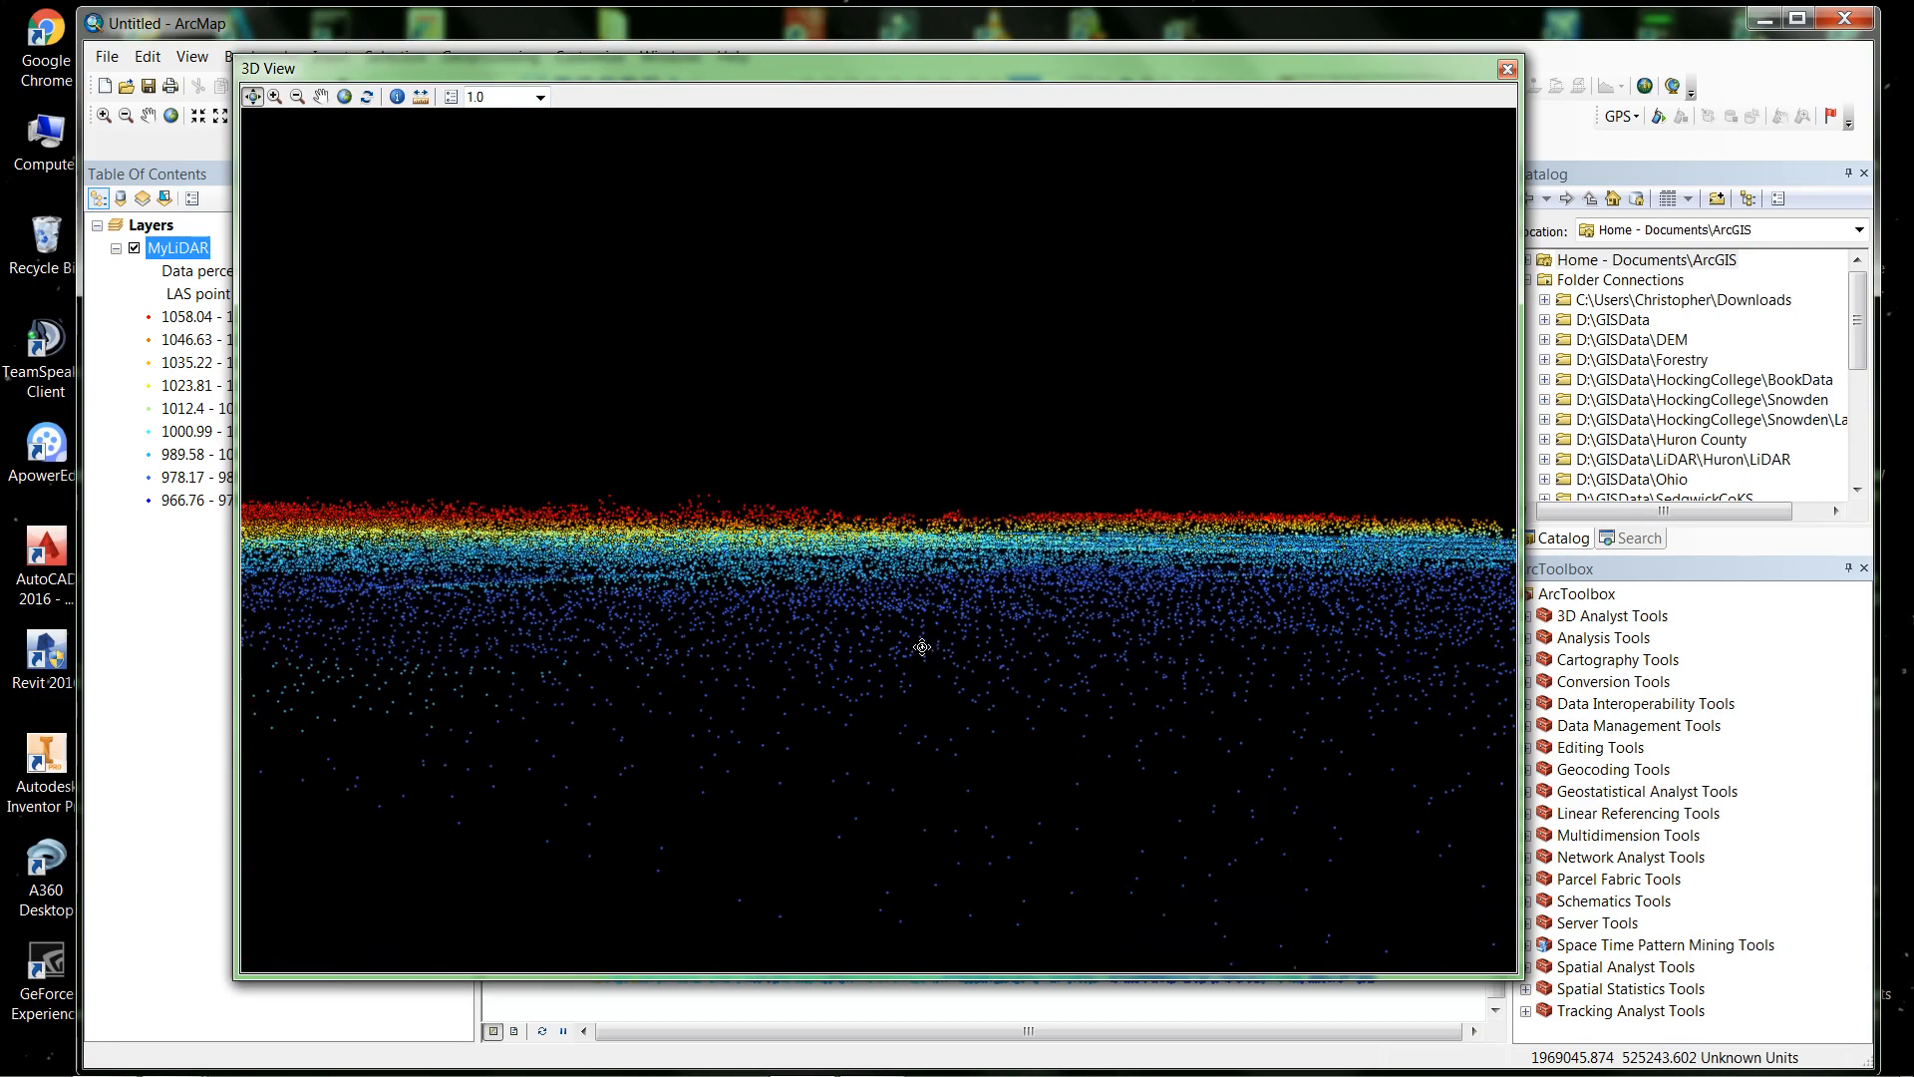
pyautogui.moveTo(922, 647); pyautogui.dragTo(922, 644)
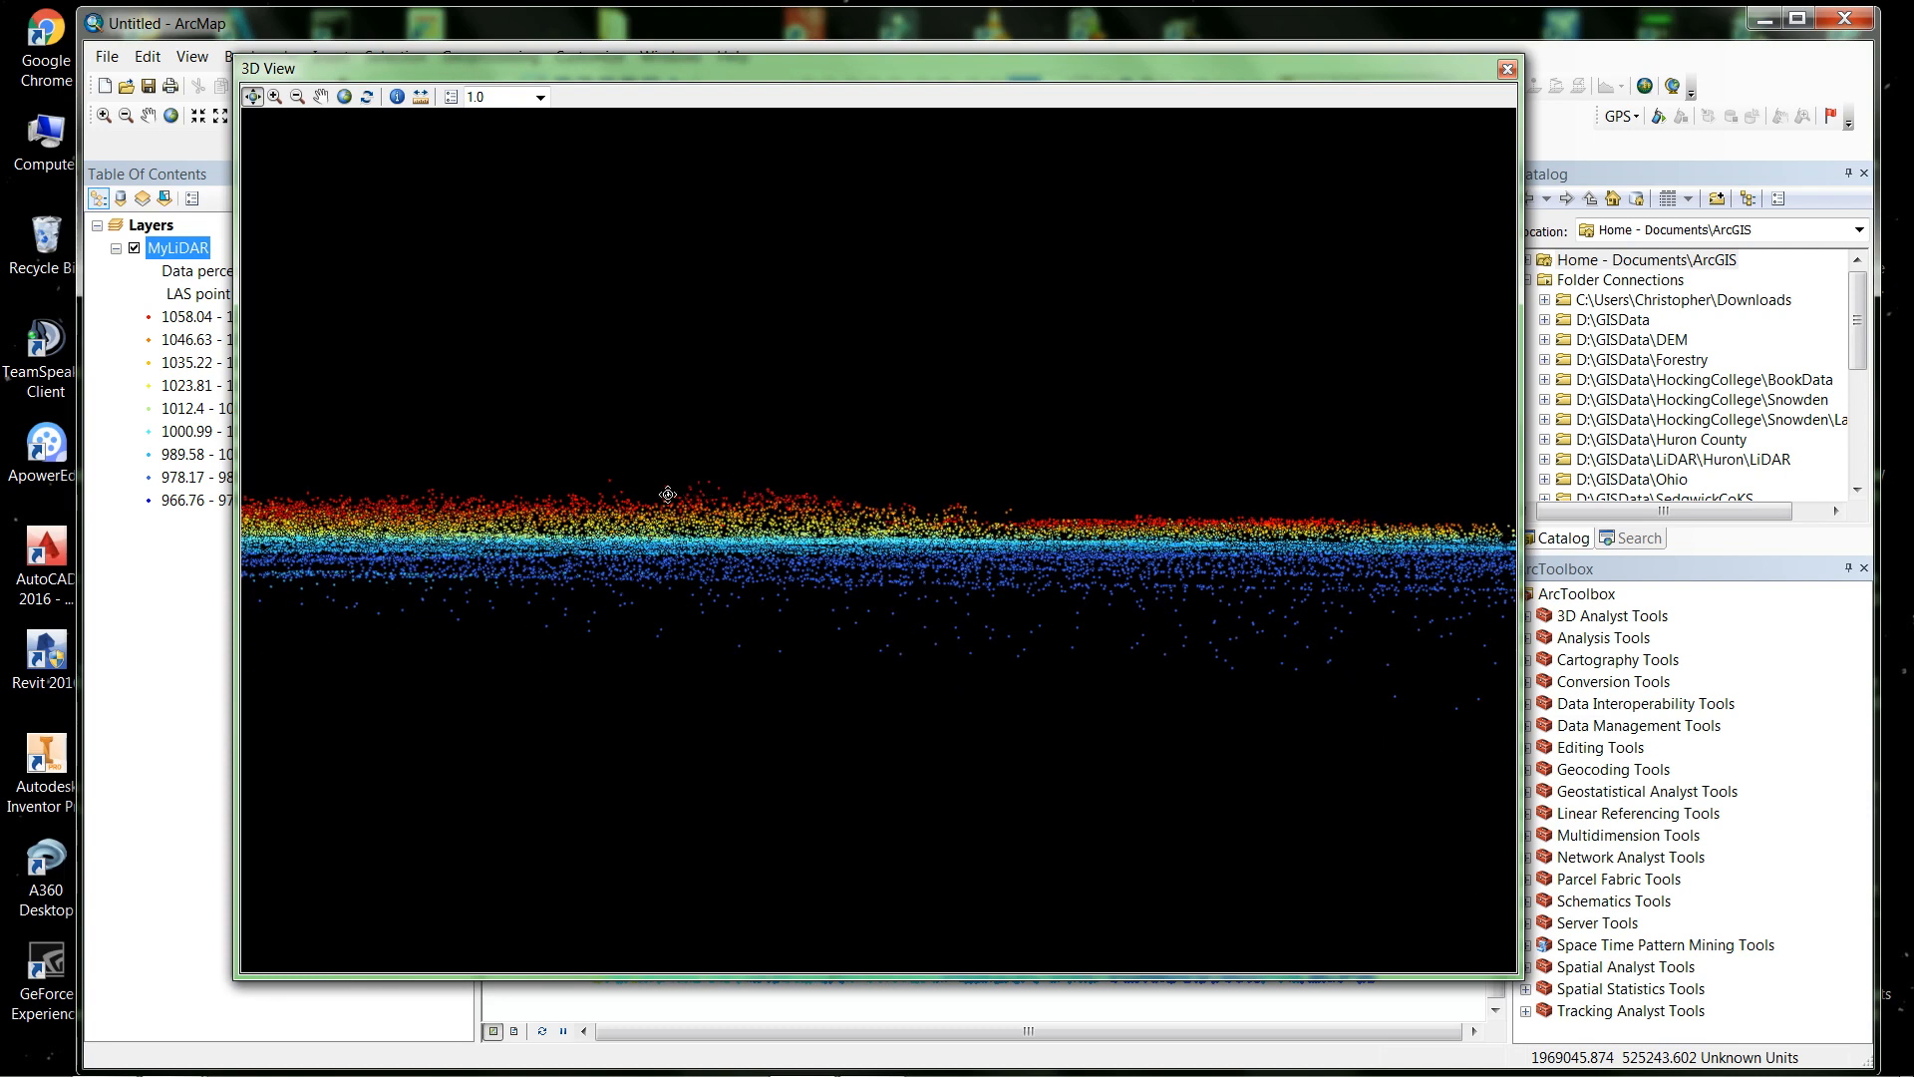
pyautogui.moveTo(1068, 630); pyautogui.dragTo(1361, 748)
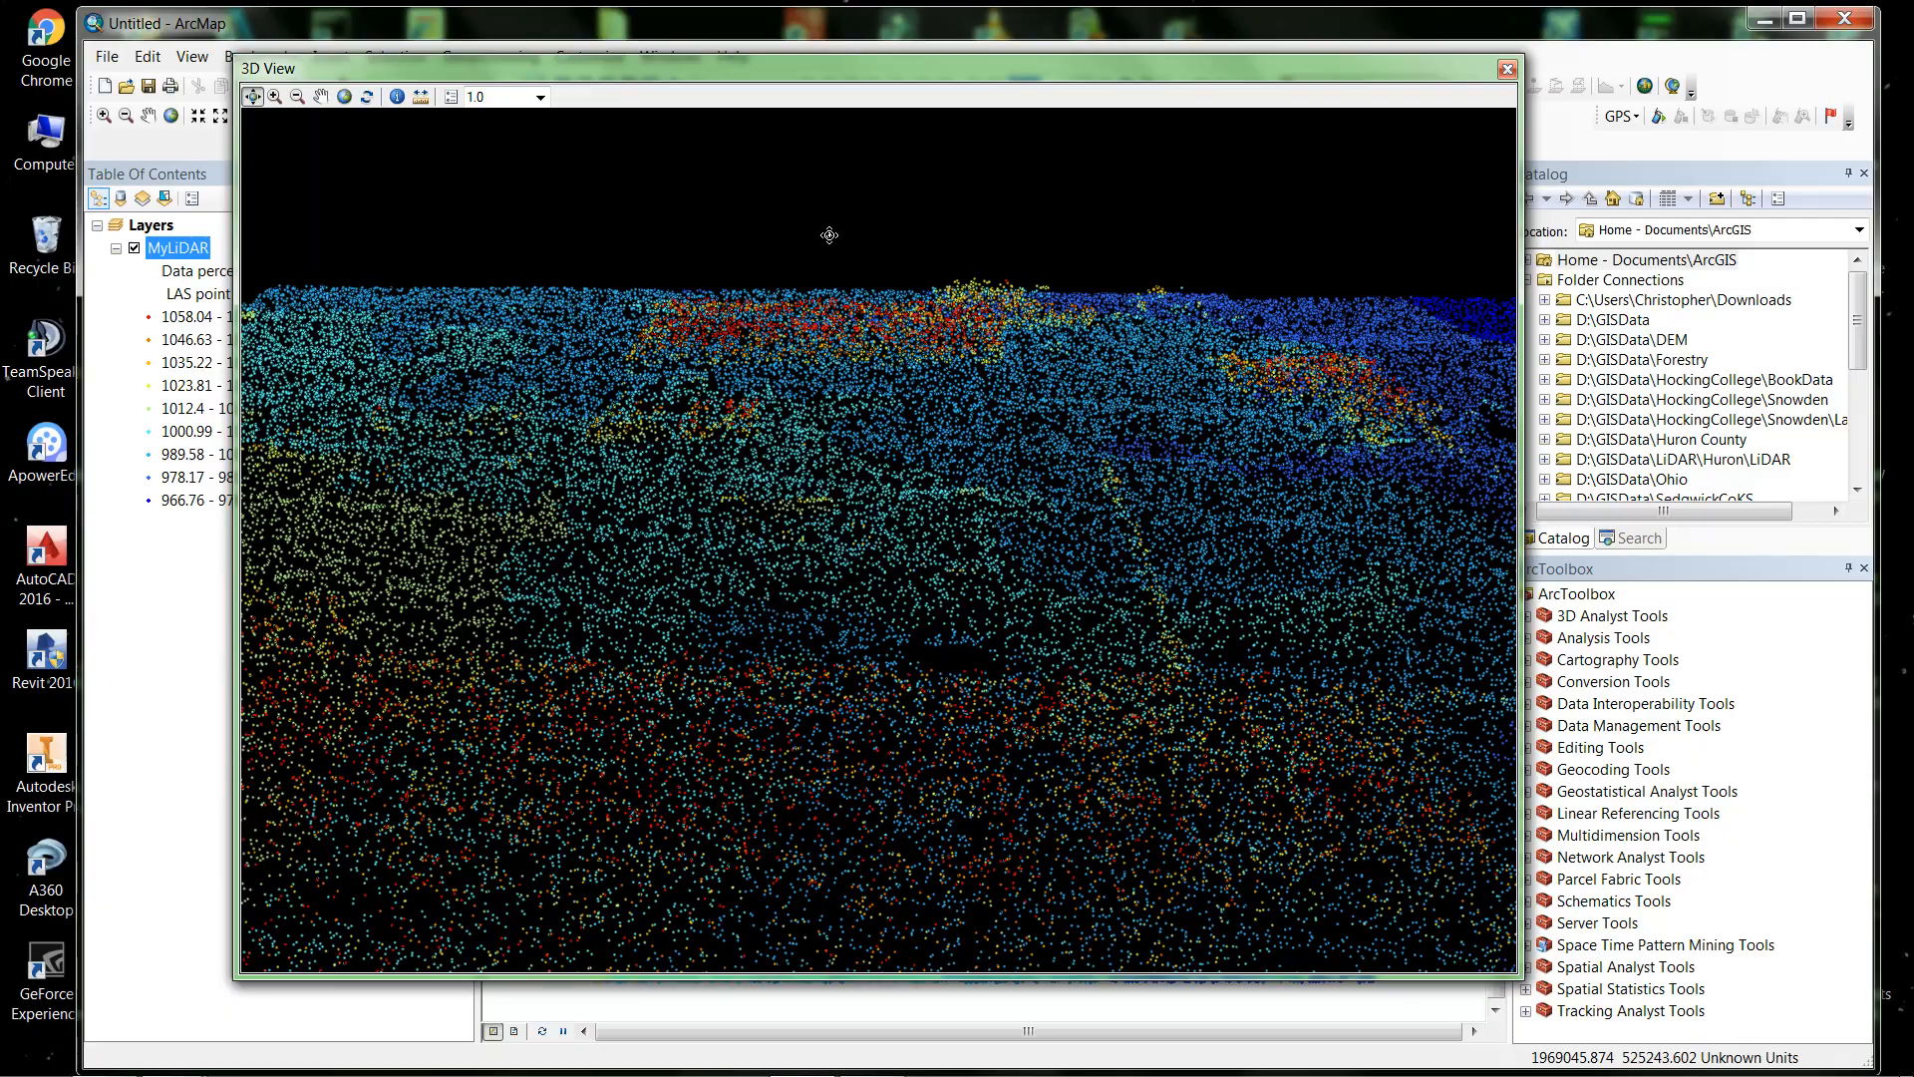
# Examine the whole unfiltered MyLiDAR point cloud from oblique angles and close the 3D view
pyautogui.scroll(-5, 835, 549)
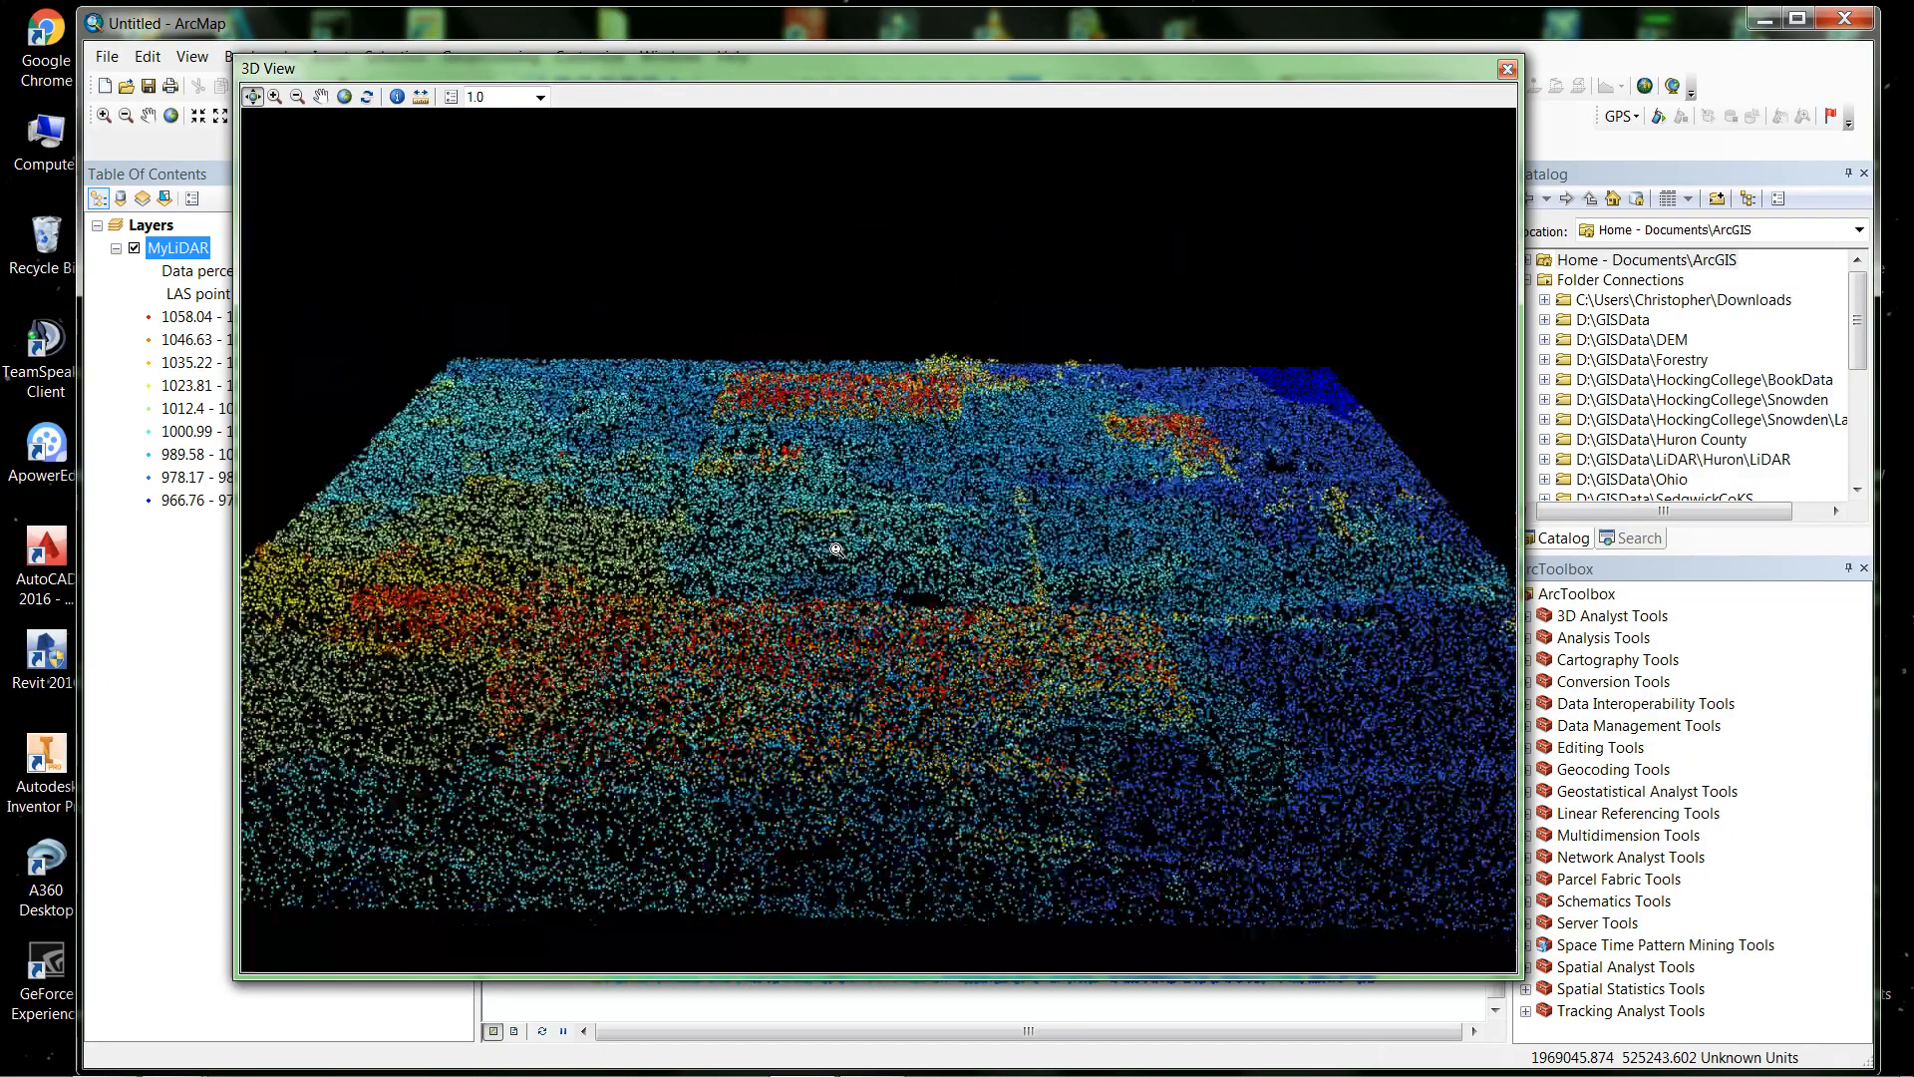
pyautogui.moveTo(835, 548); pyautogui.dragTo(746, 706)
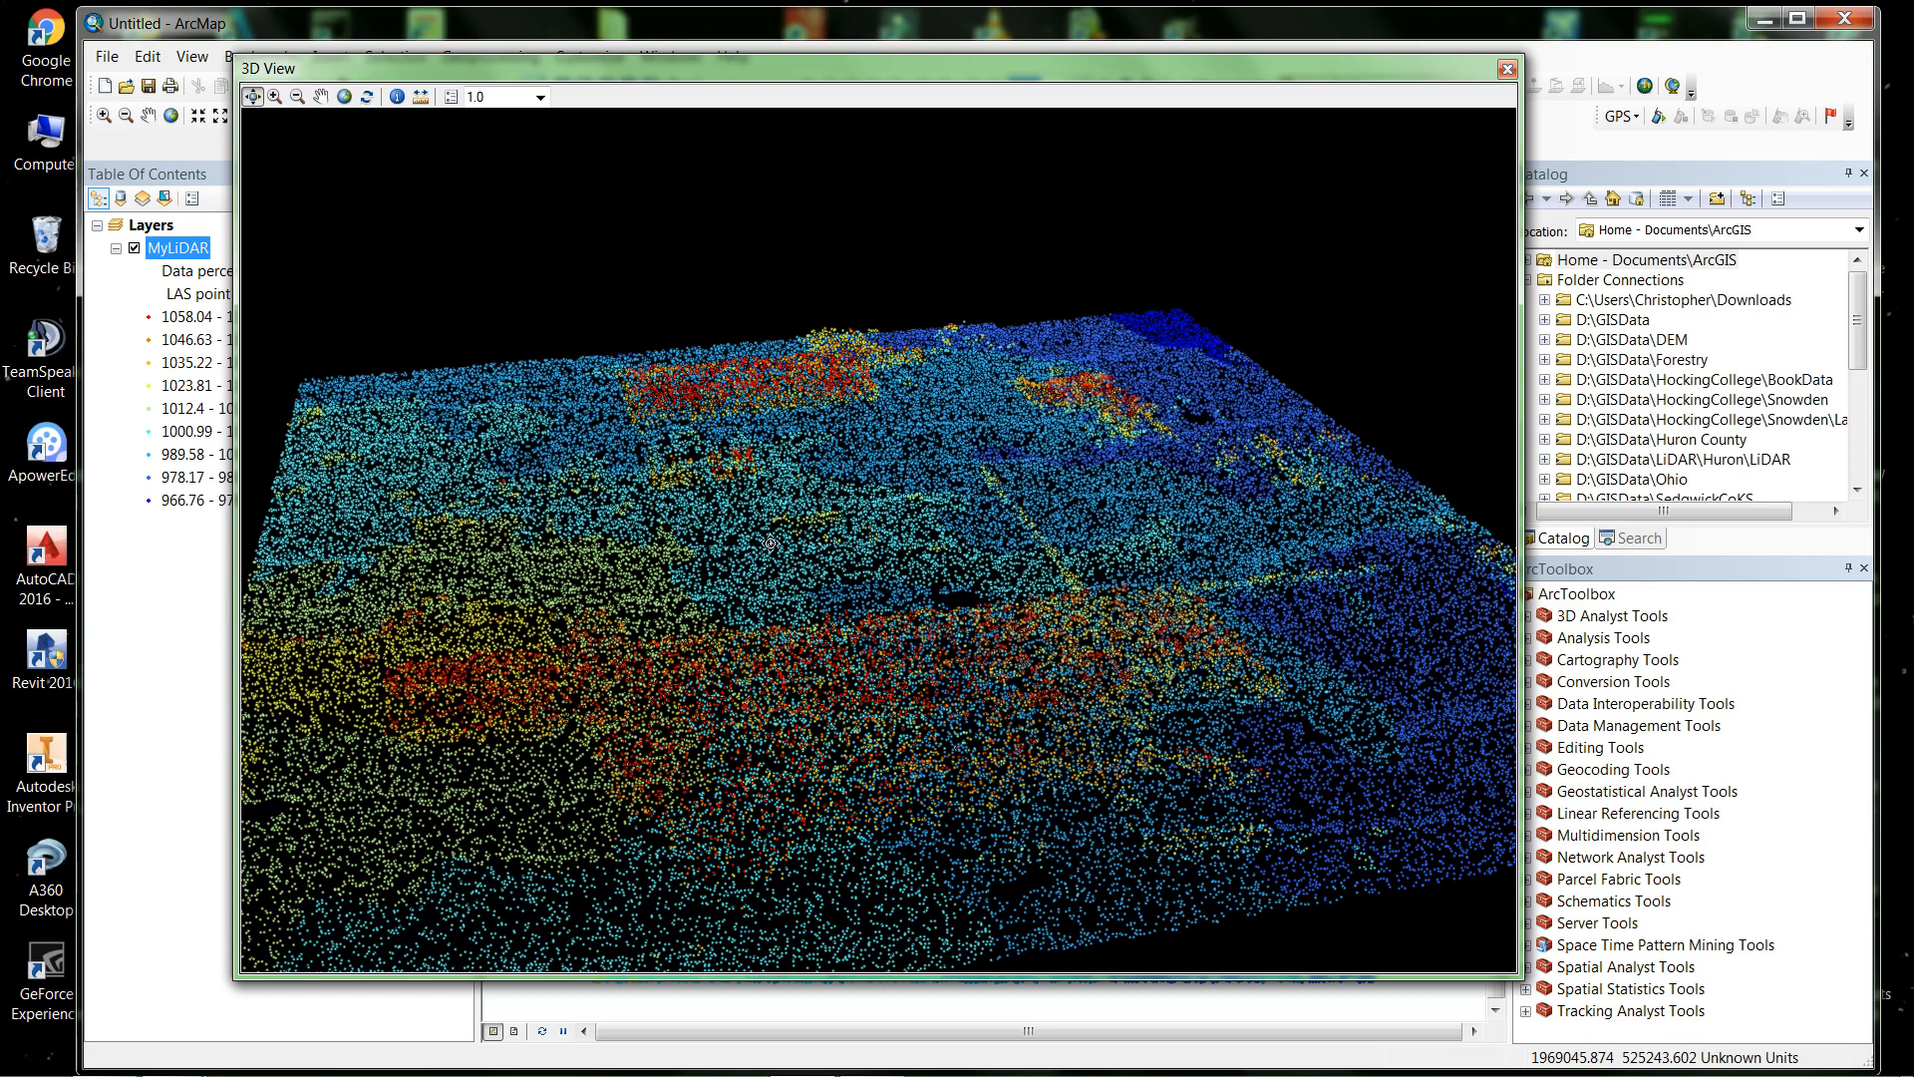
pyautogui.moveTo(716, 704)
pyautogui.mouseDown()
pyautogui.moveTo(702, 659)
pyautogui.moveTo(716, 681)
pyautogui.mouseUp()
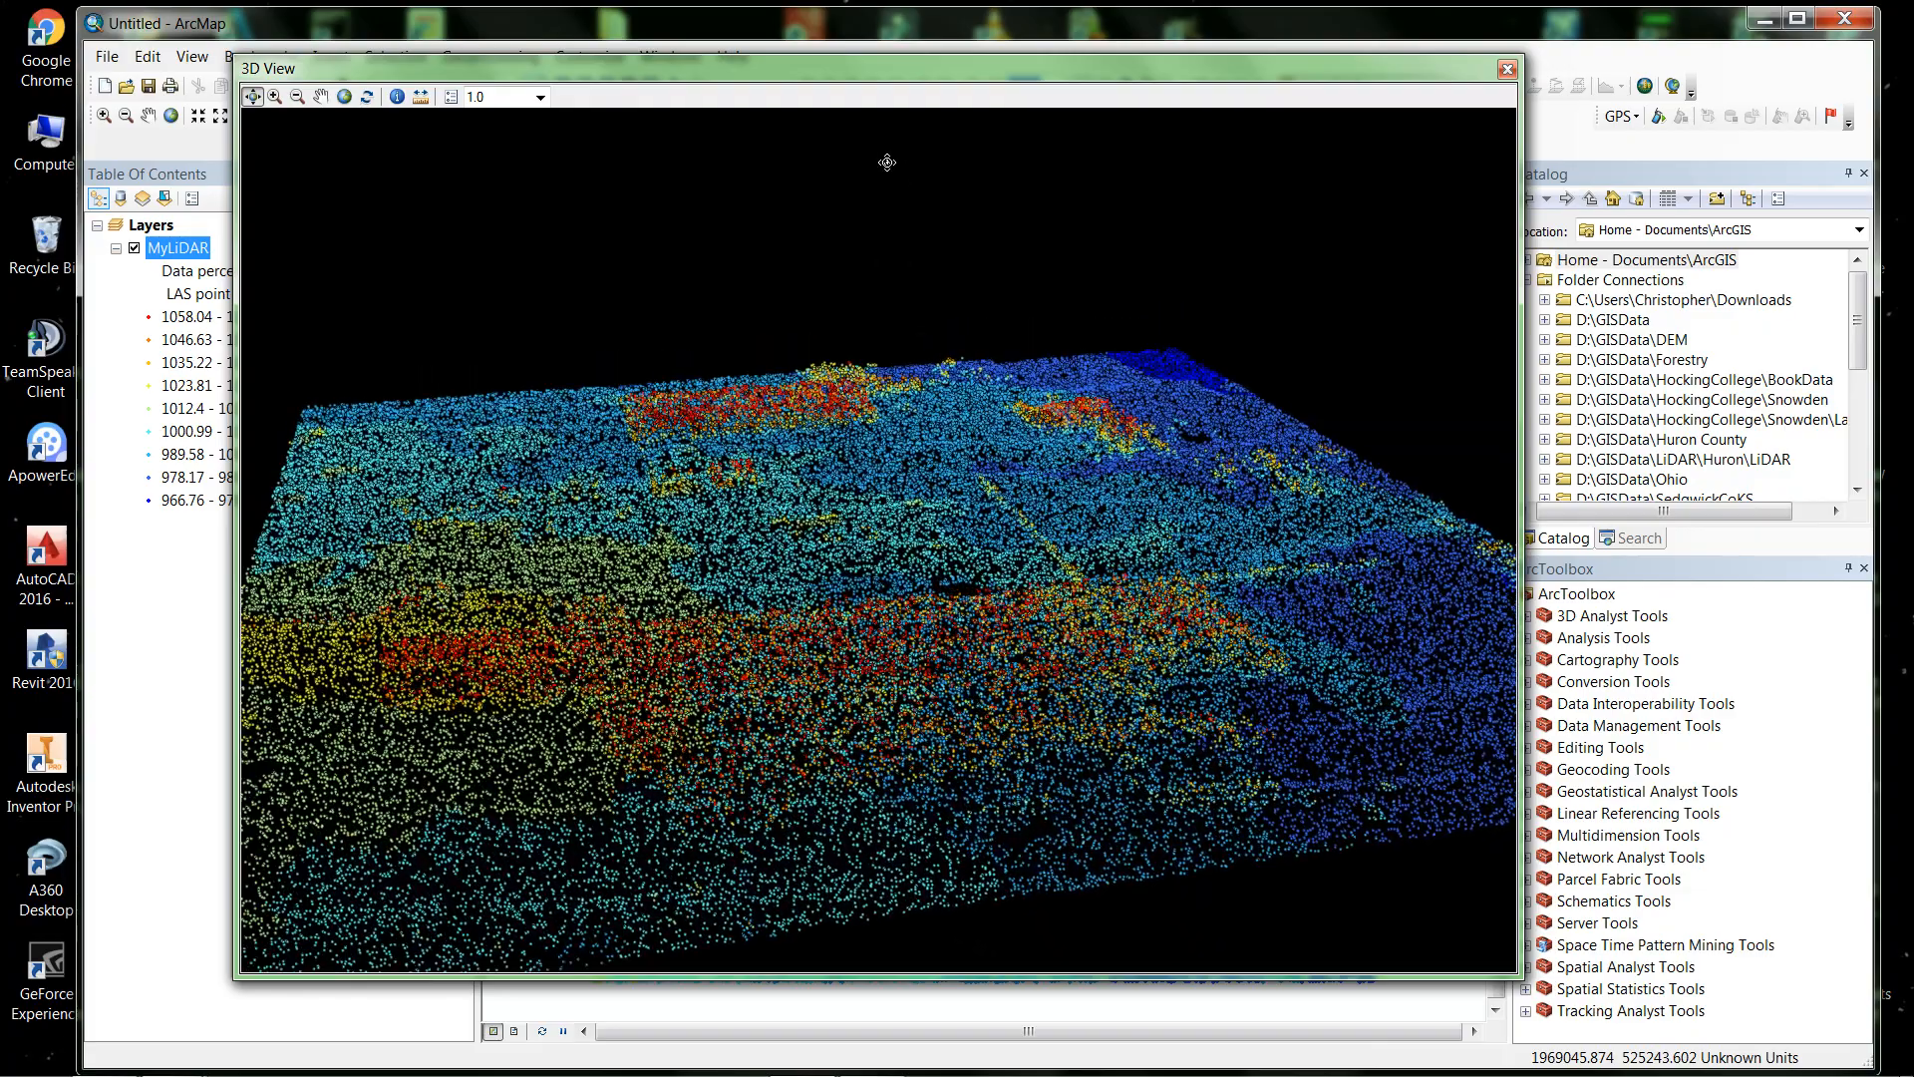
pyautogui.click(1507, 69)
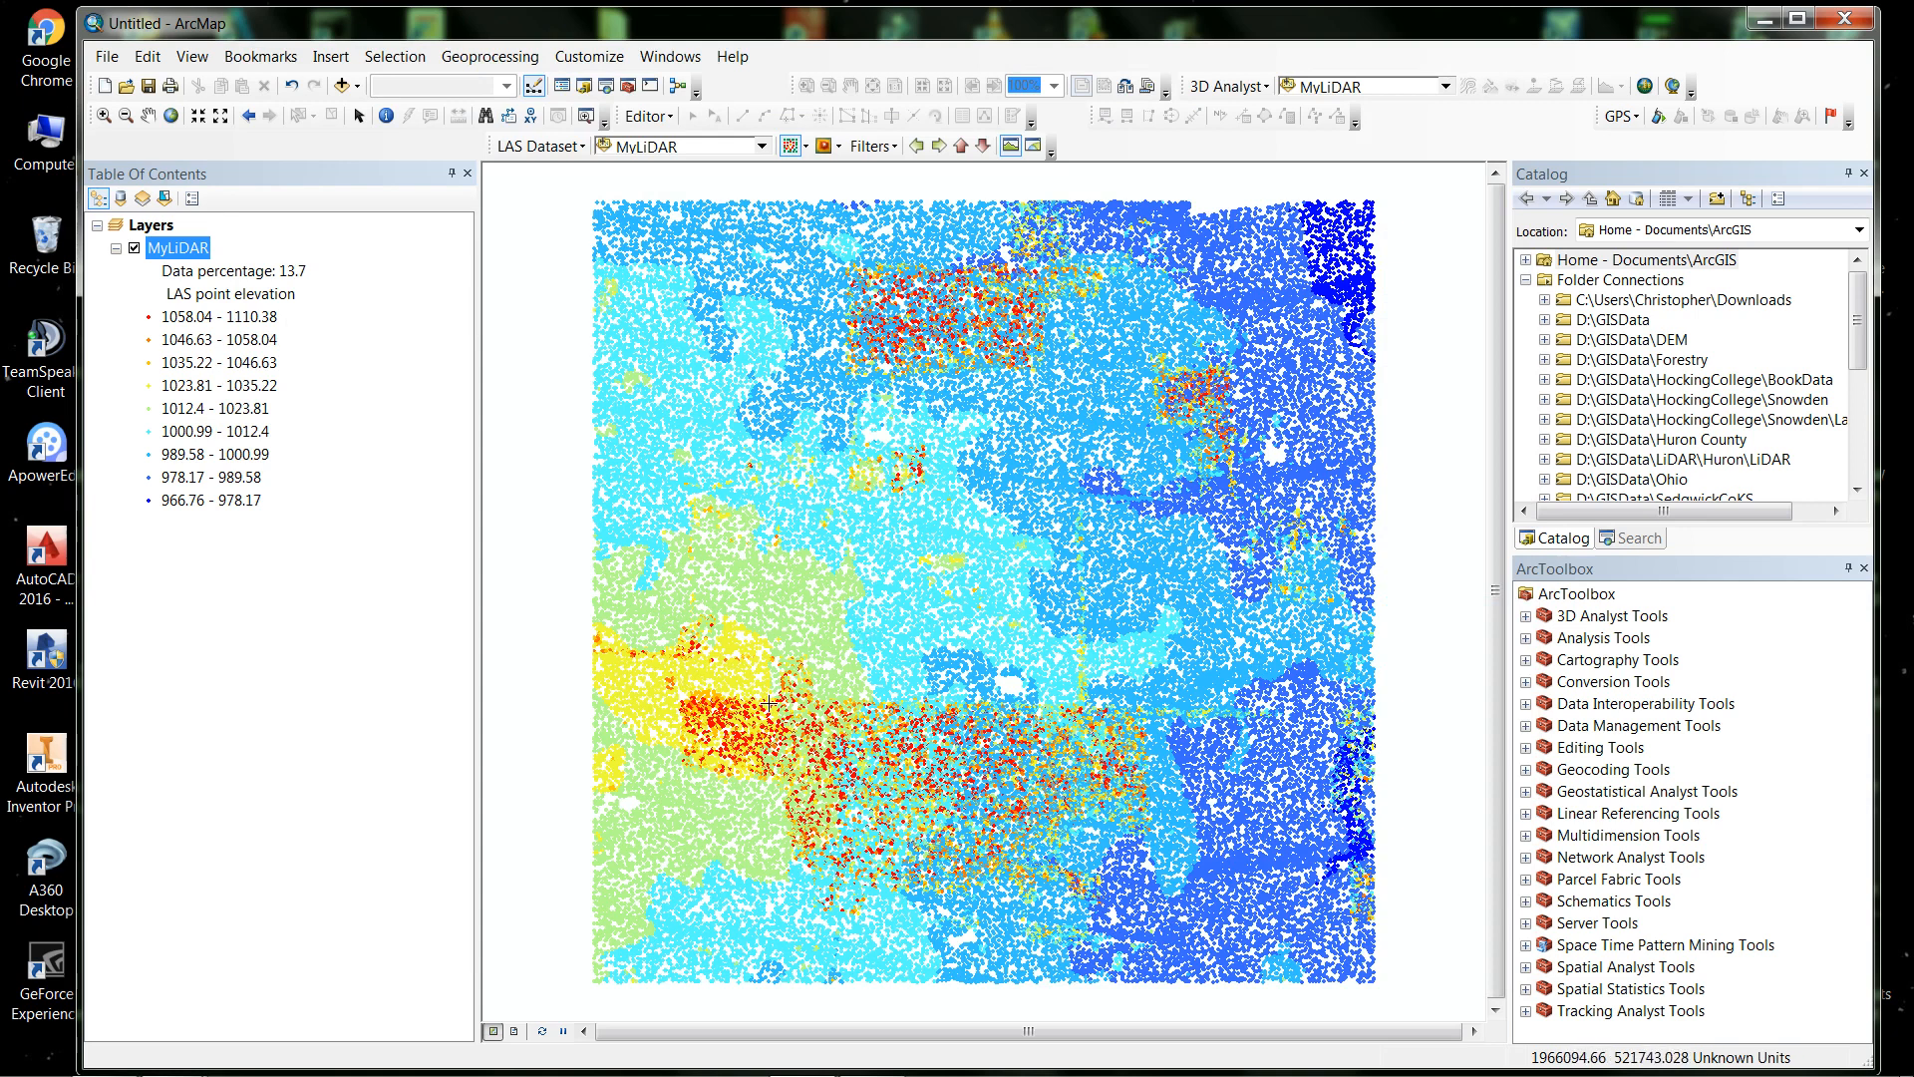
# View a profile of a strip about 4630 units long running north-northeast through the tree stands, and close the profile view
pyautogui.click(1010, 146)
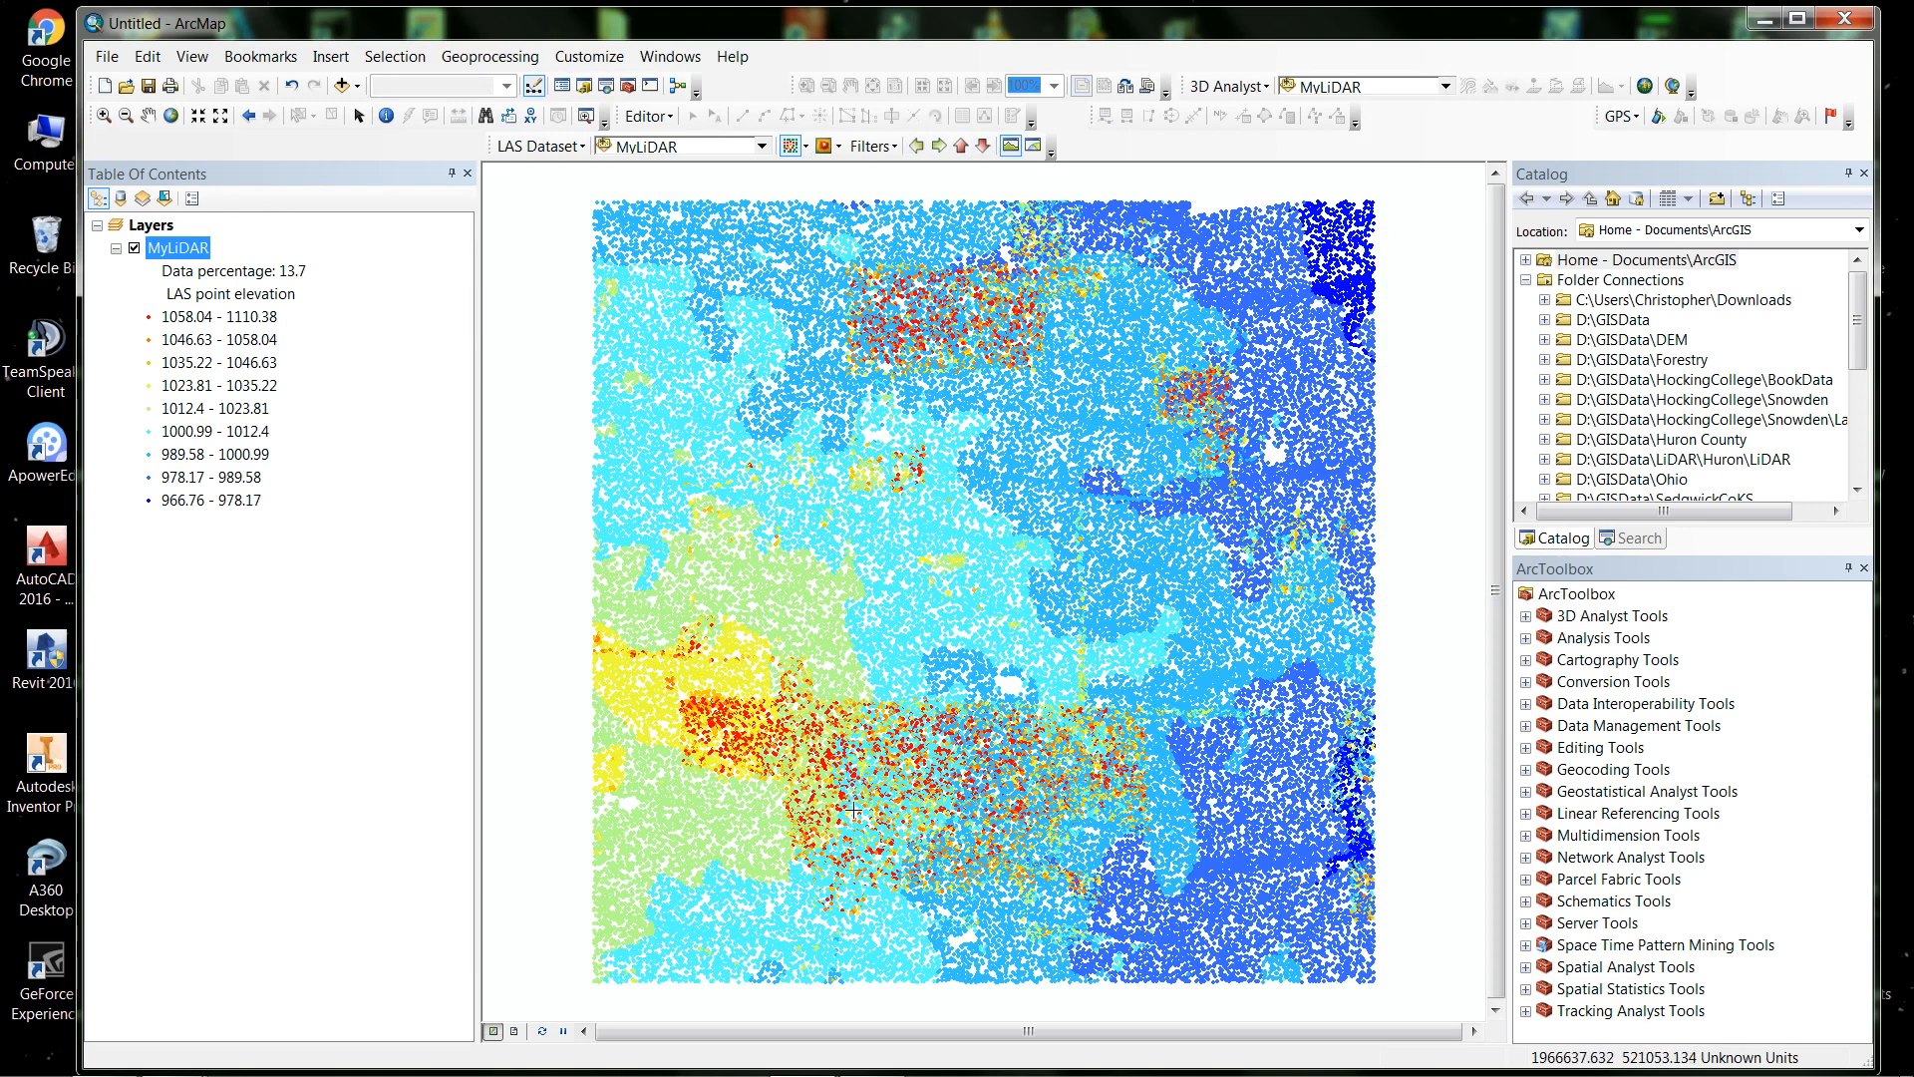
pyautogui.click(796, 917)
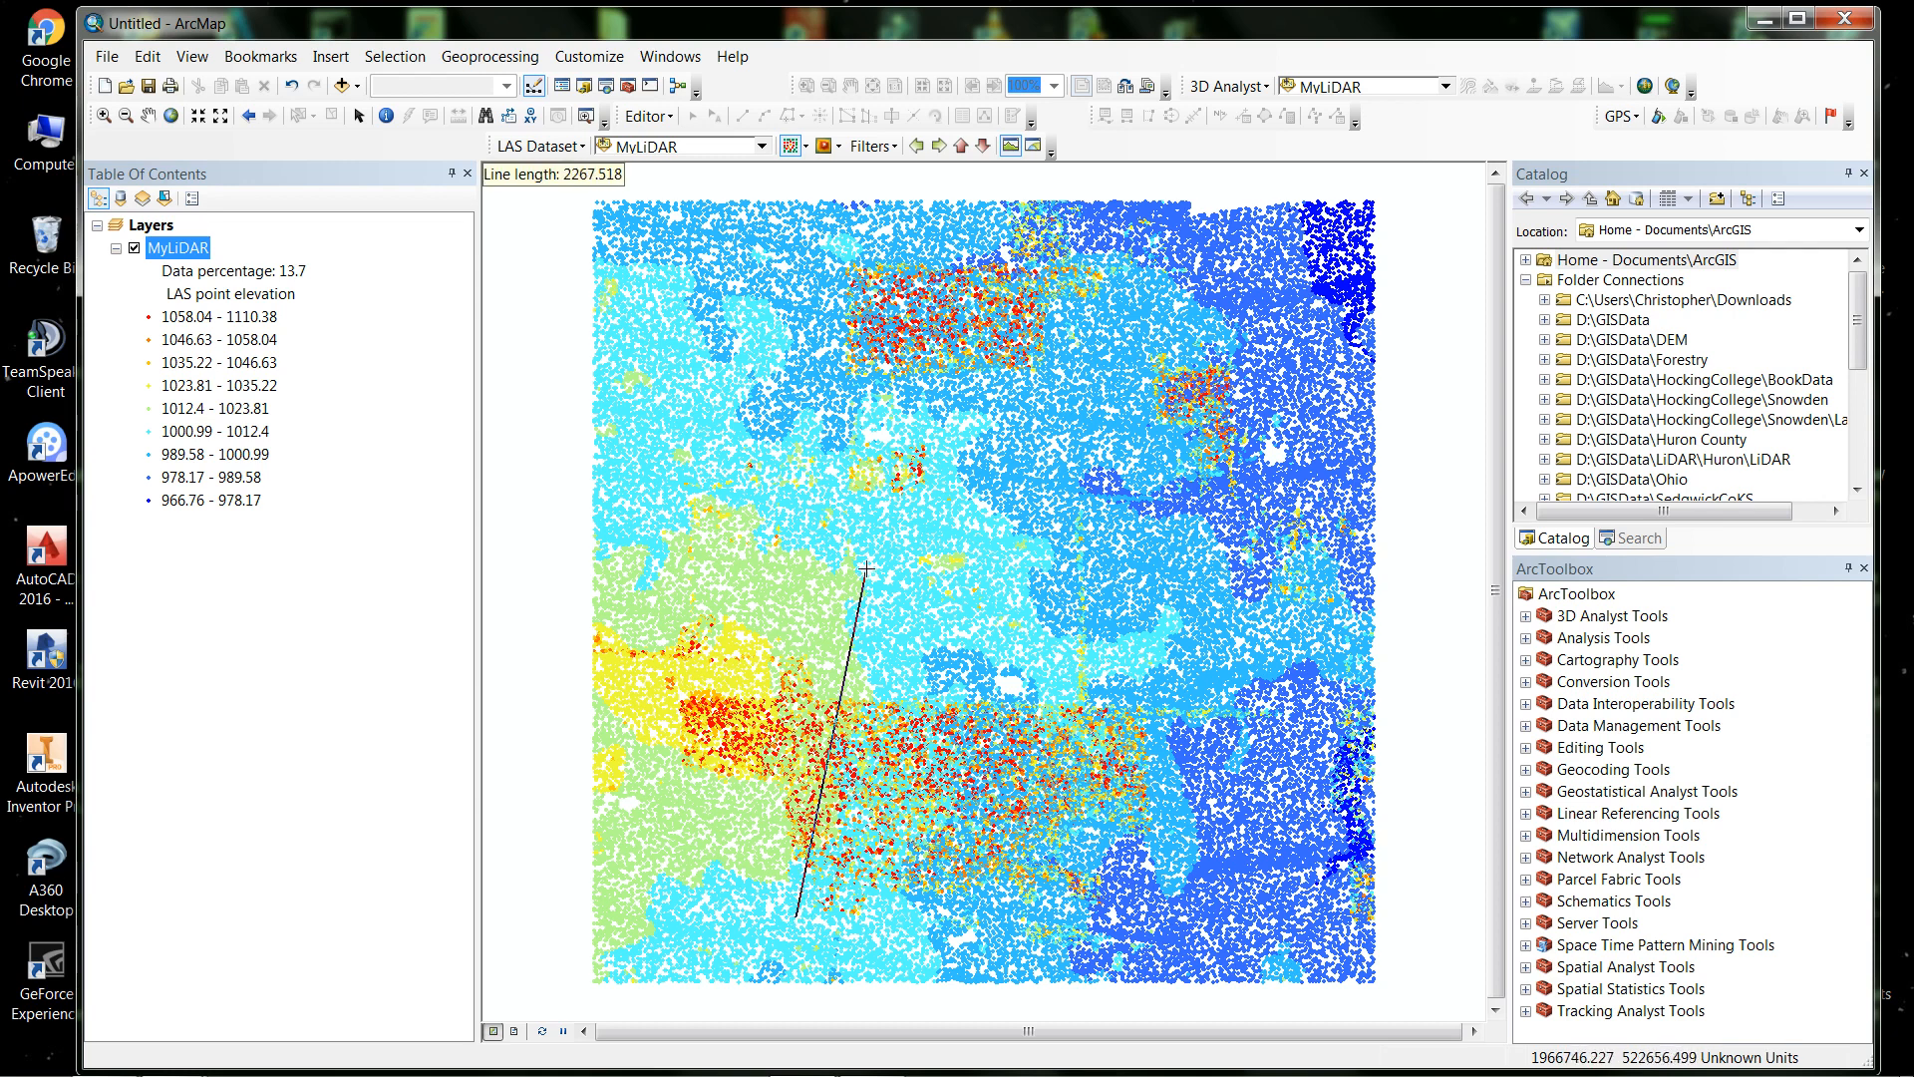
pyautogui.click(978, 218)
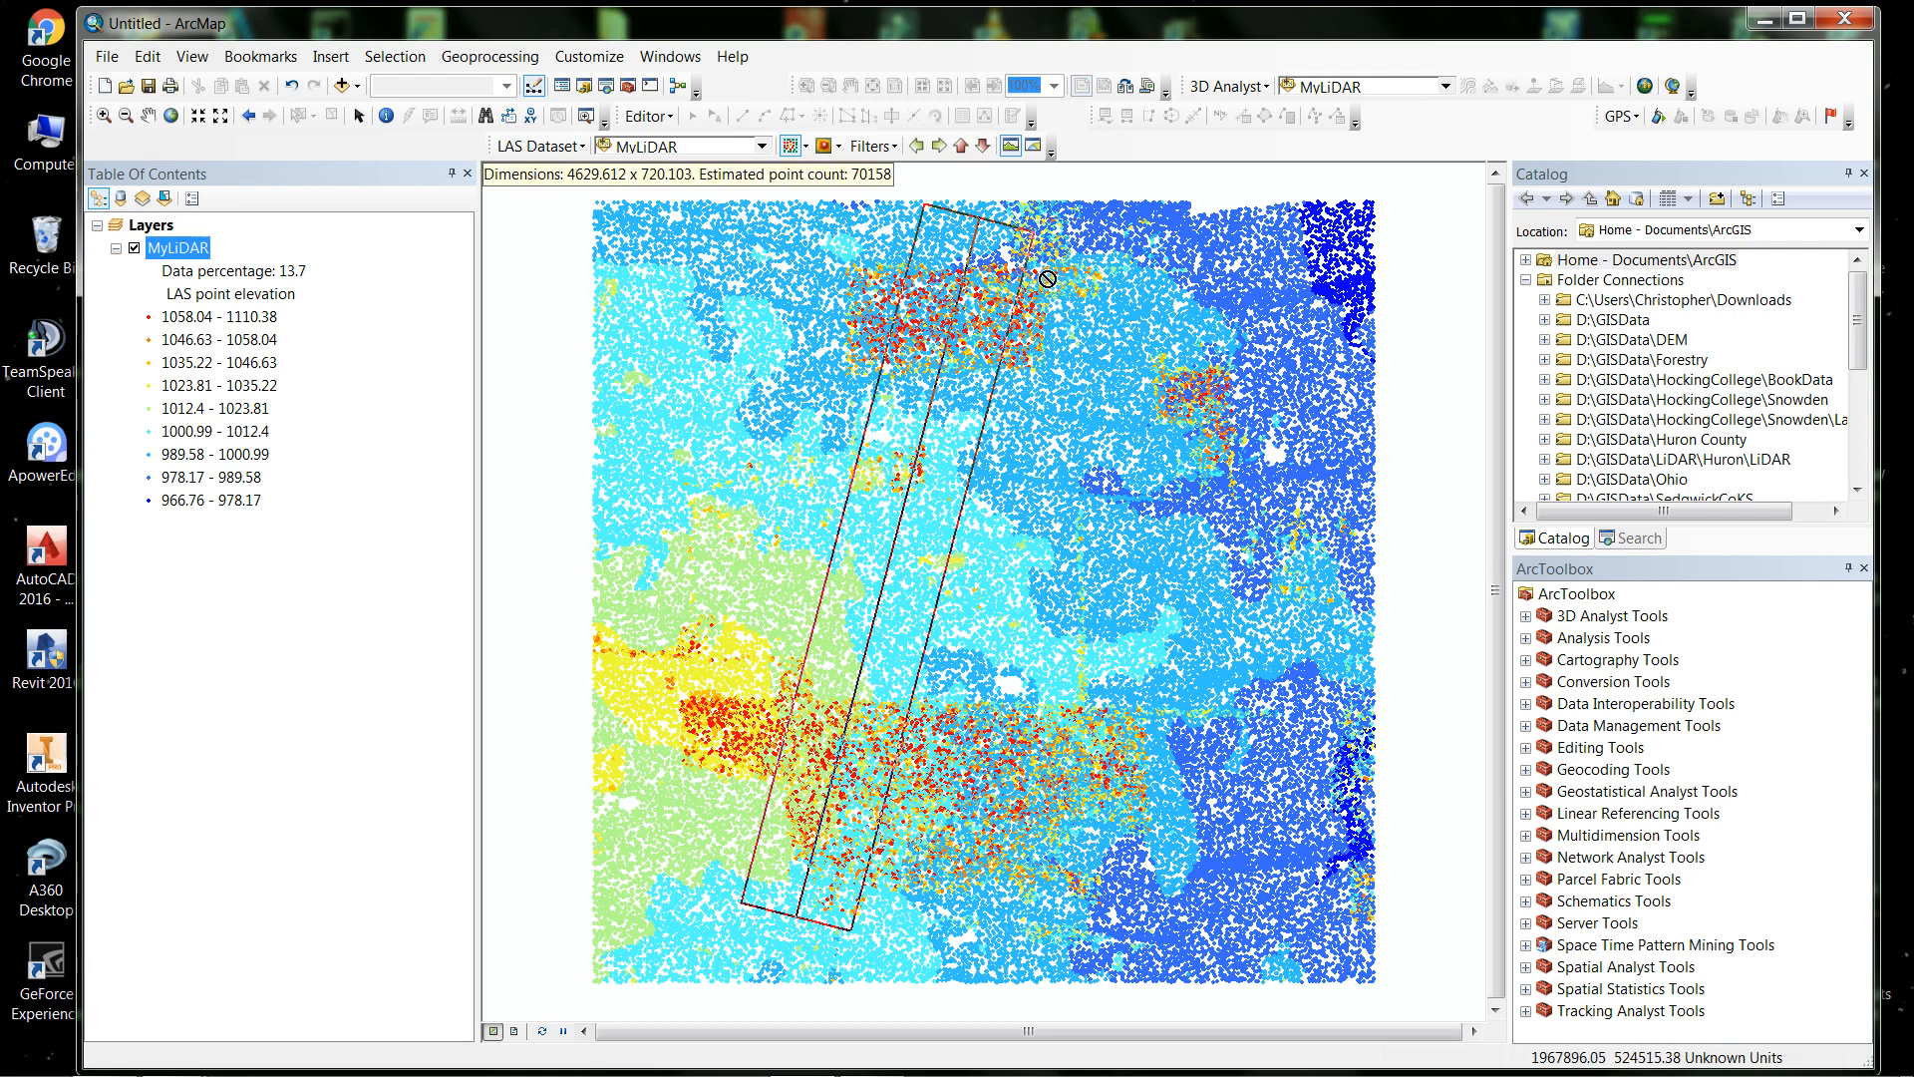
pyautogui.click(1009, 242)
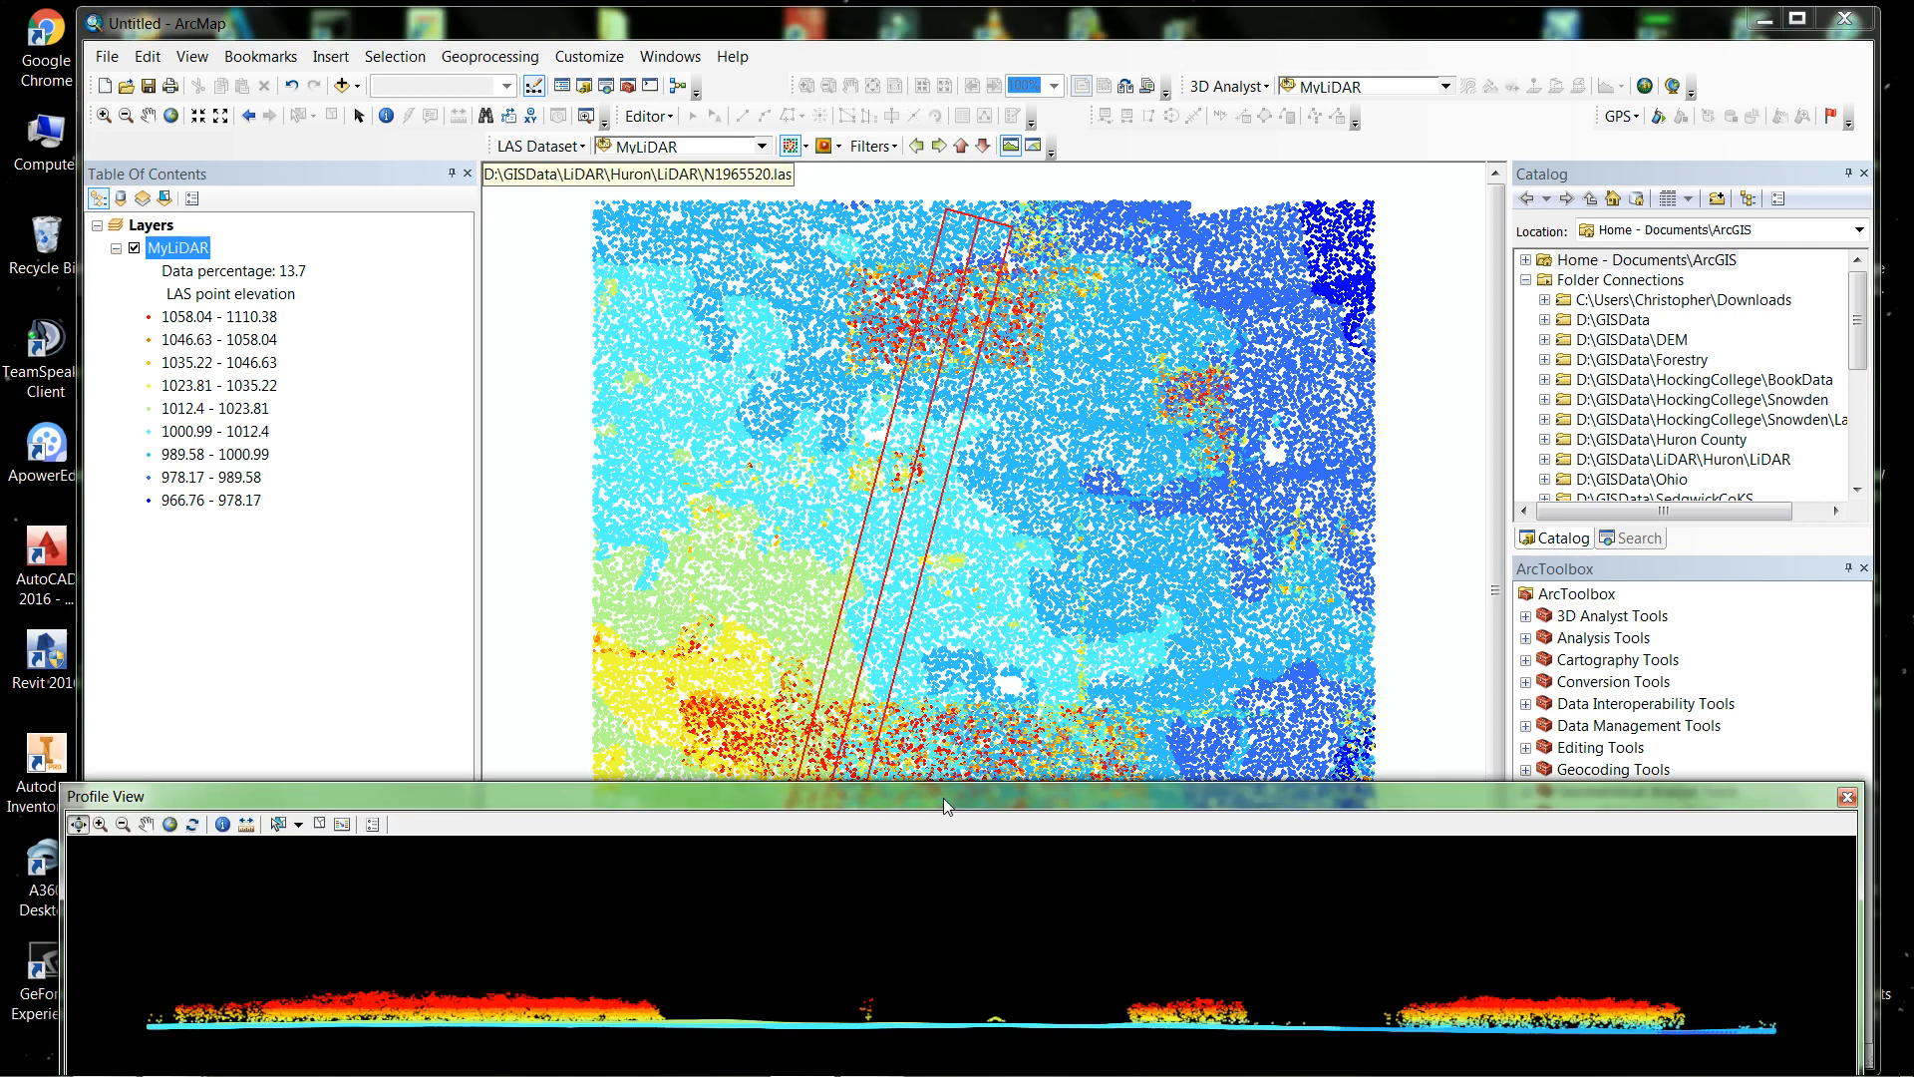
pyautogui.moveTo(943, 797); pyautogui.dragTo(971, 641)
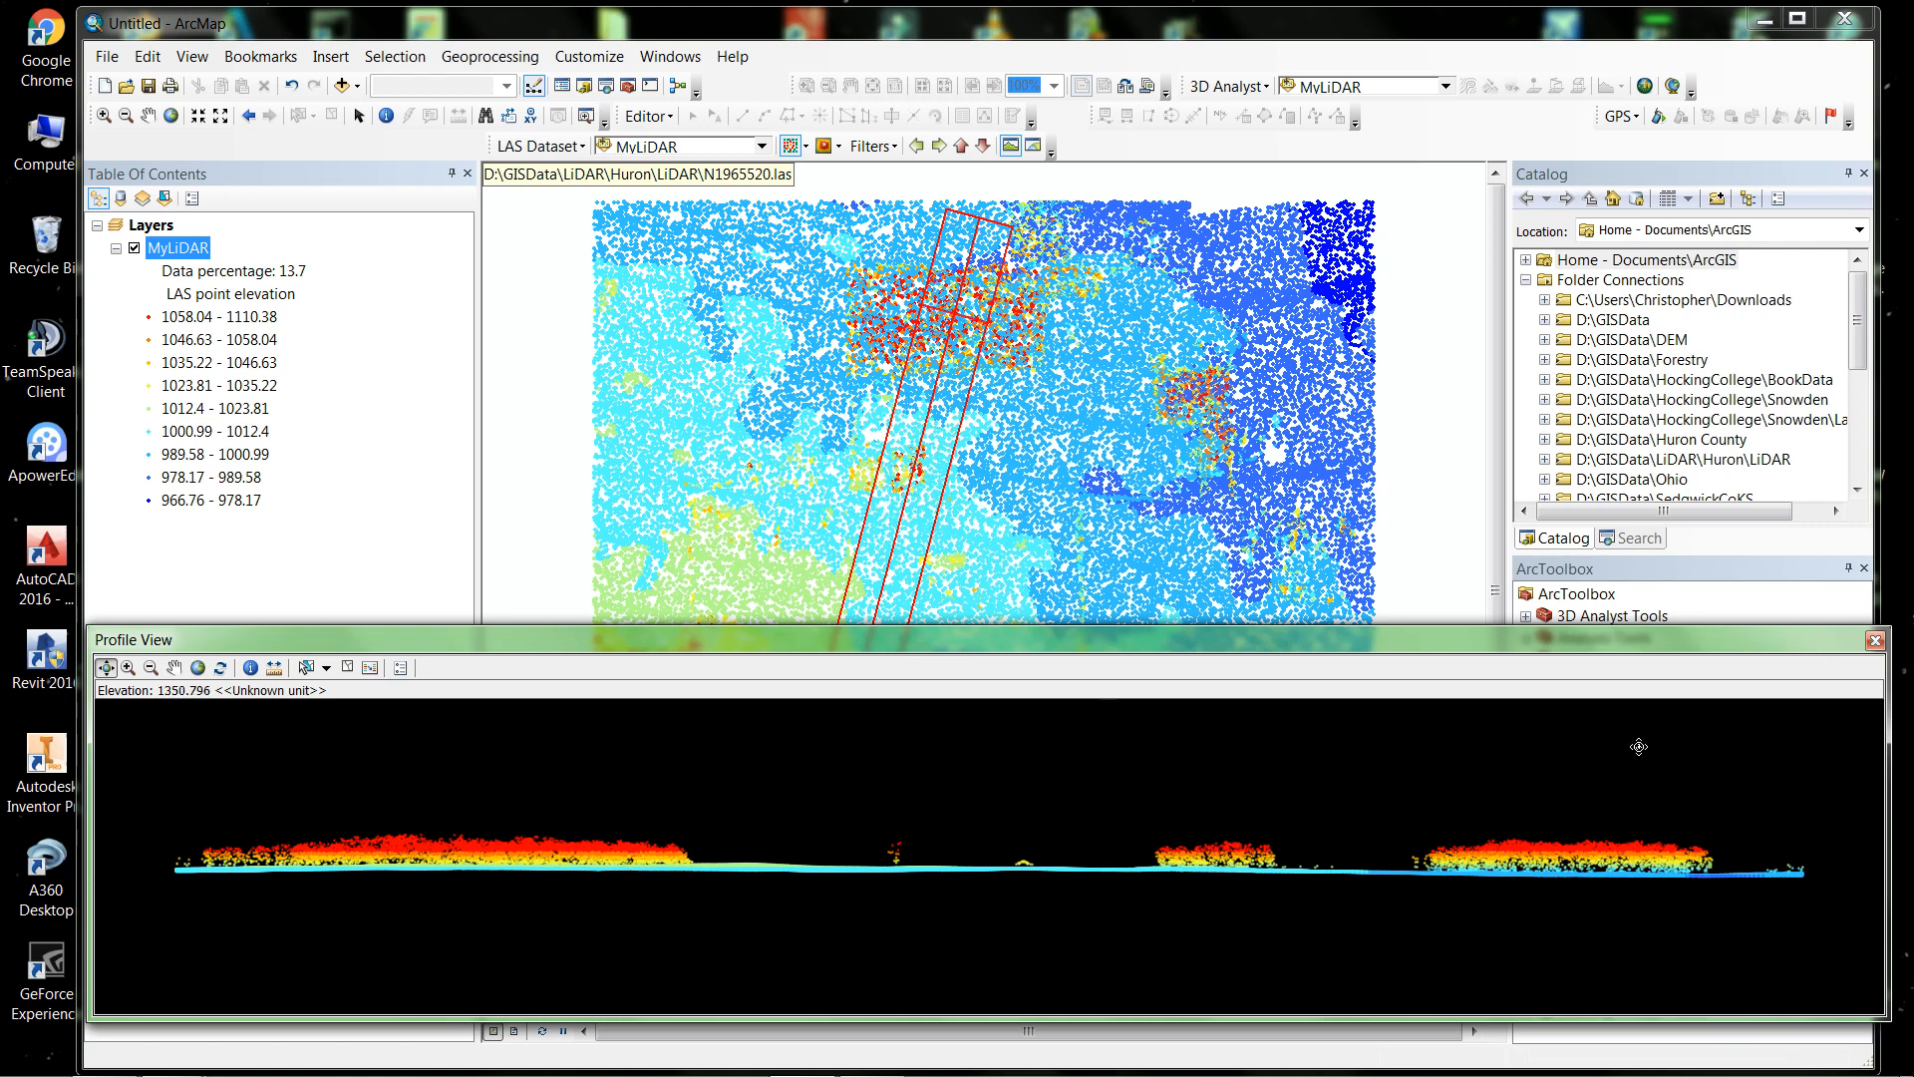
pyautogui.click(1875, 640)
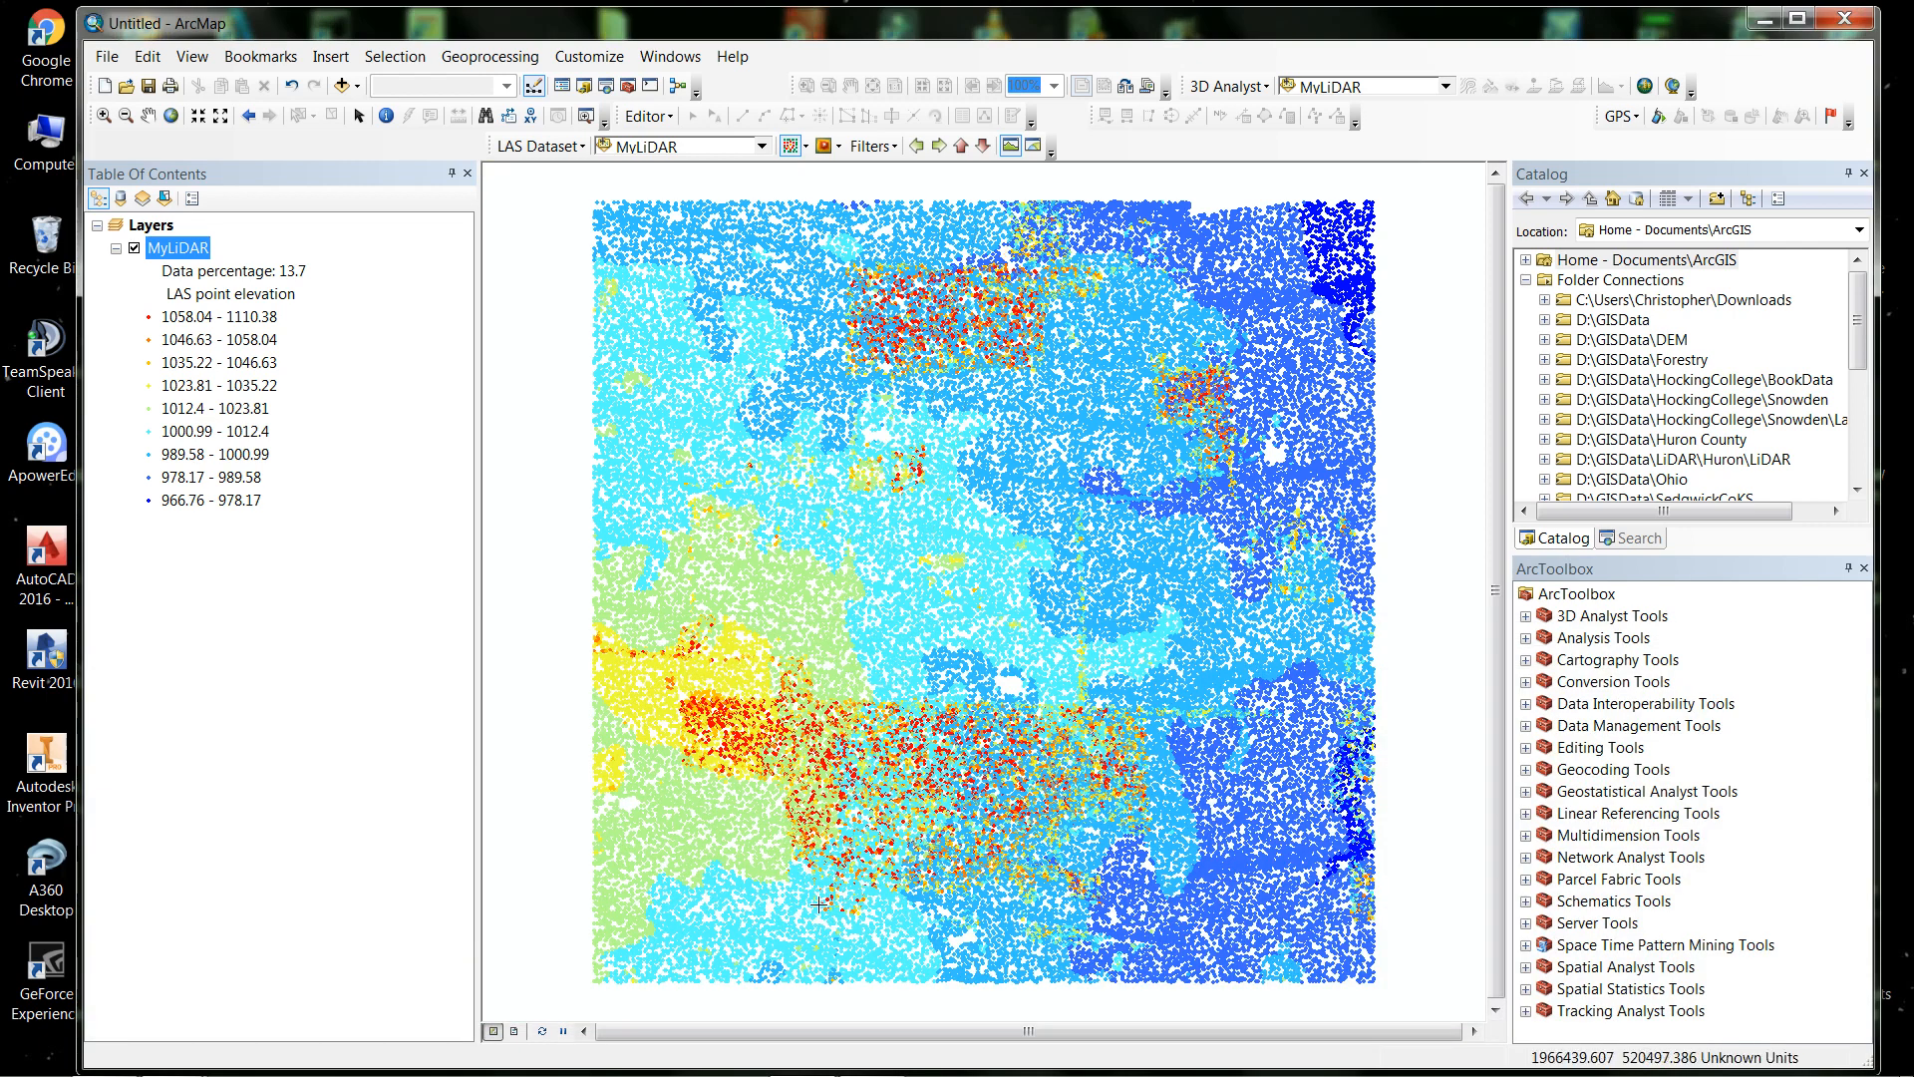
# View a profile of a short east-west strip, about 511 by 51 units, just north of the light-green area, and close it
pyautogui.click(681, 509)
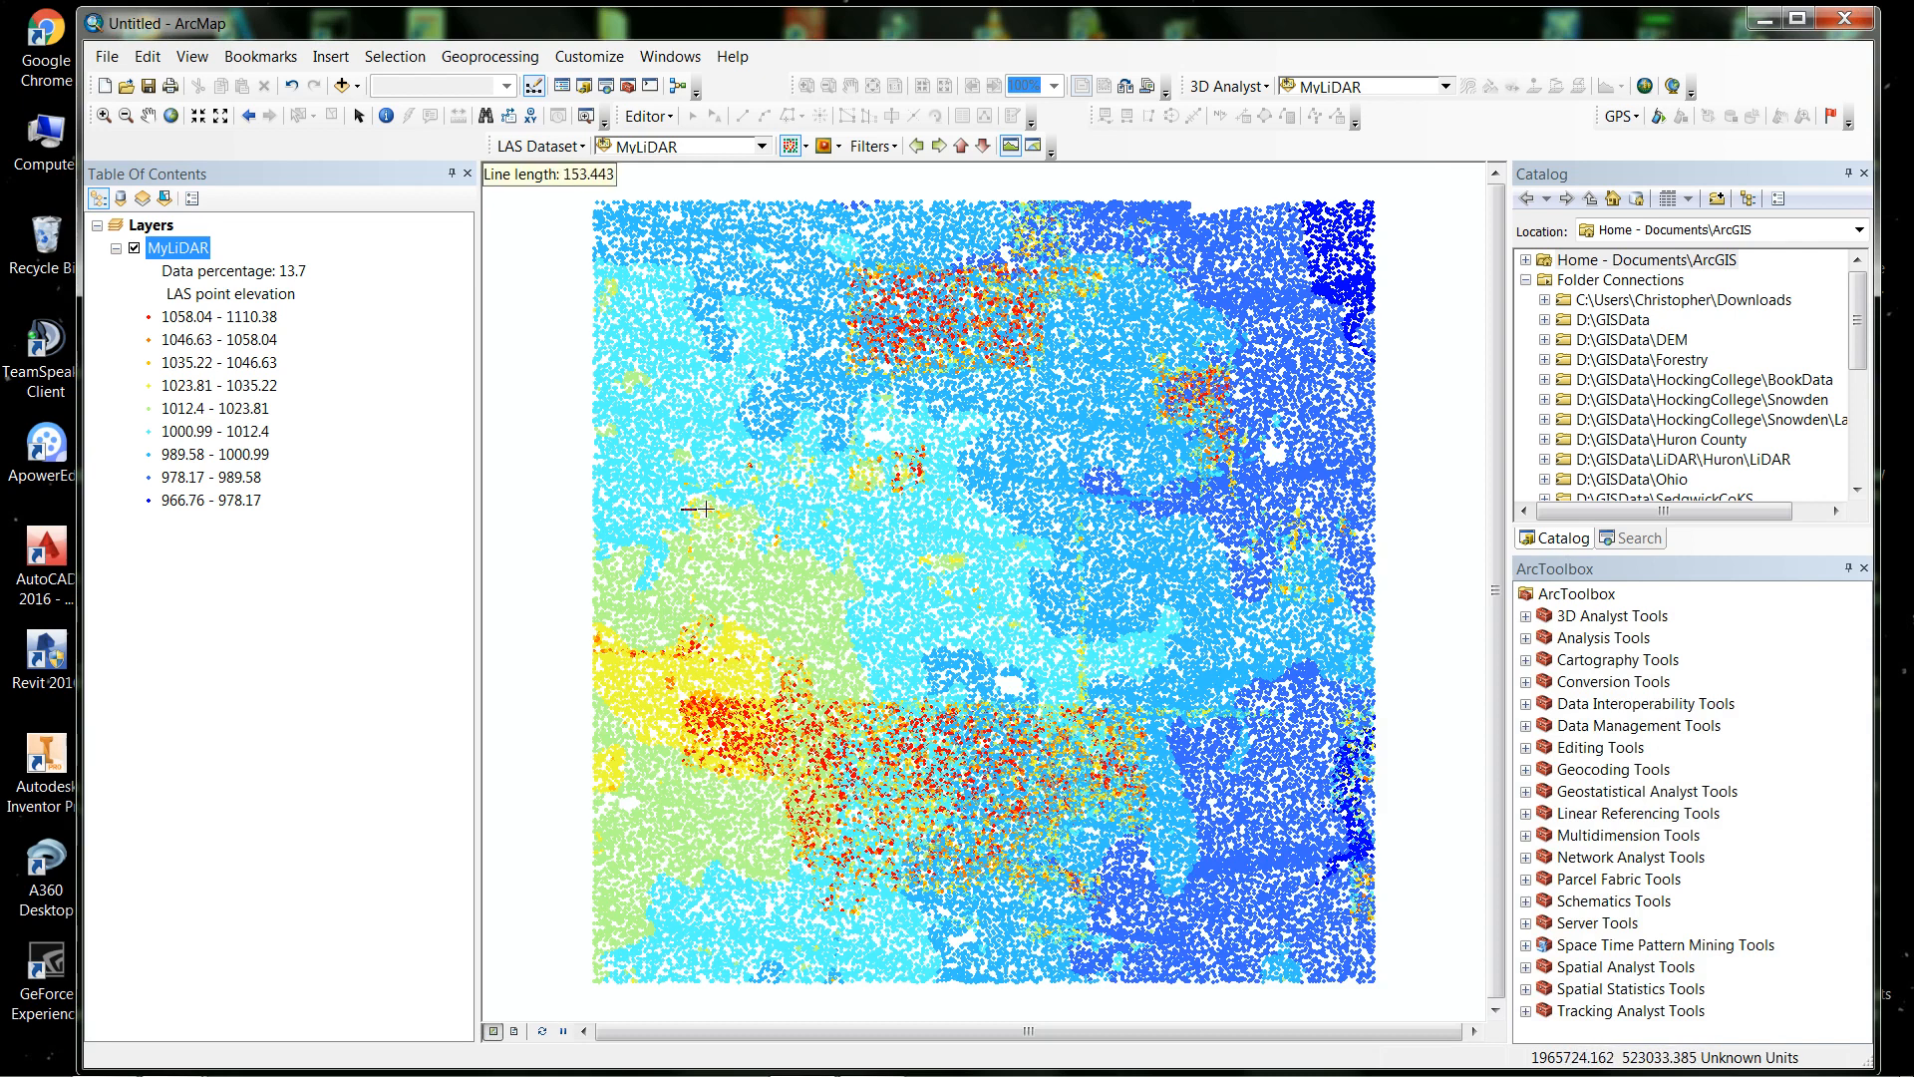
pyautogui.click(761, 511)
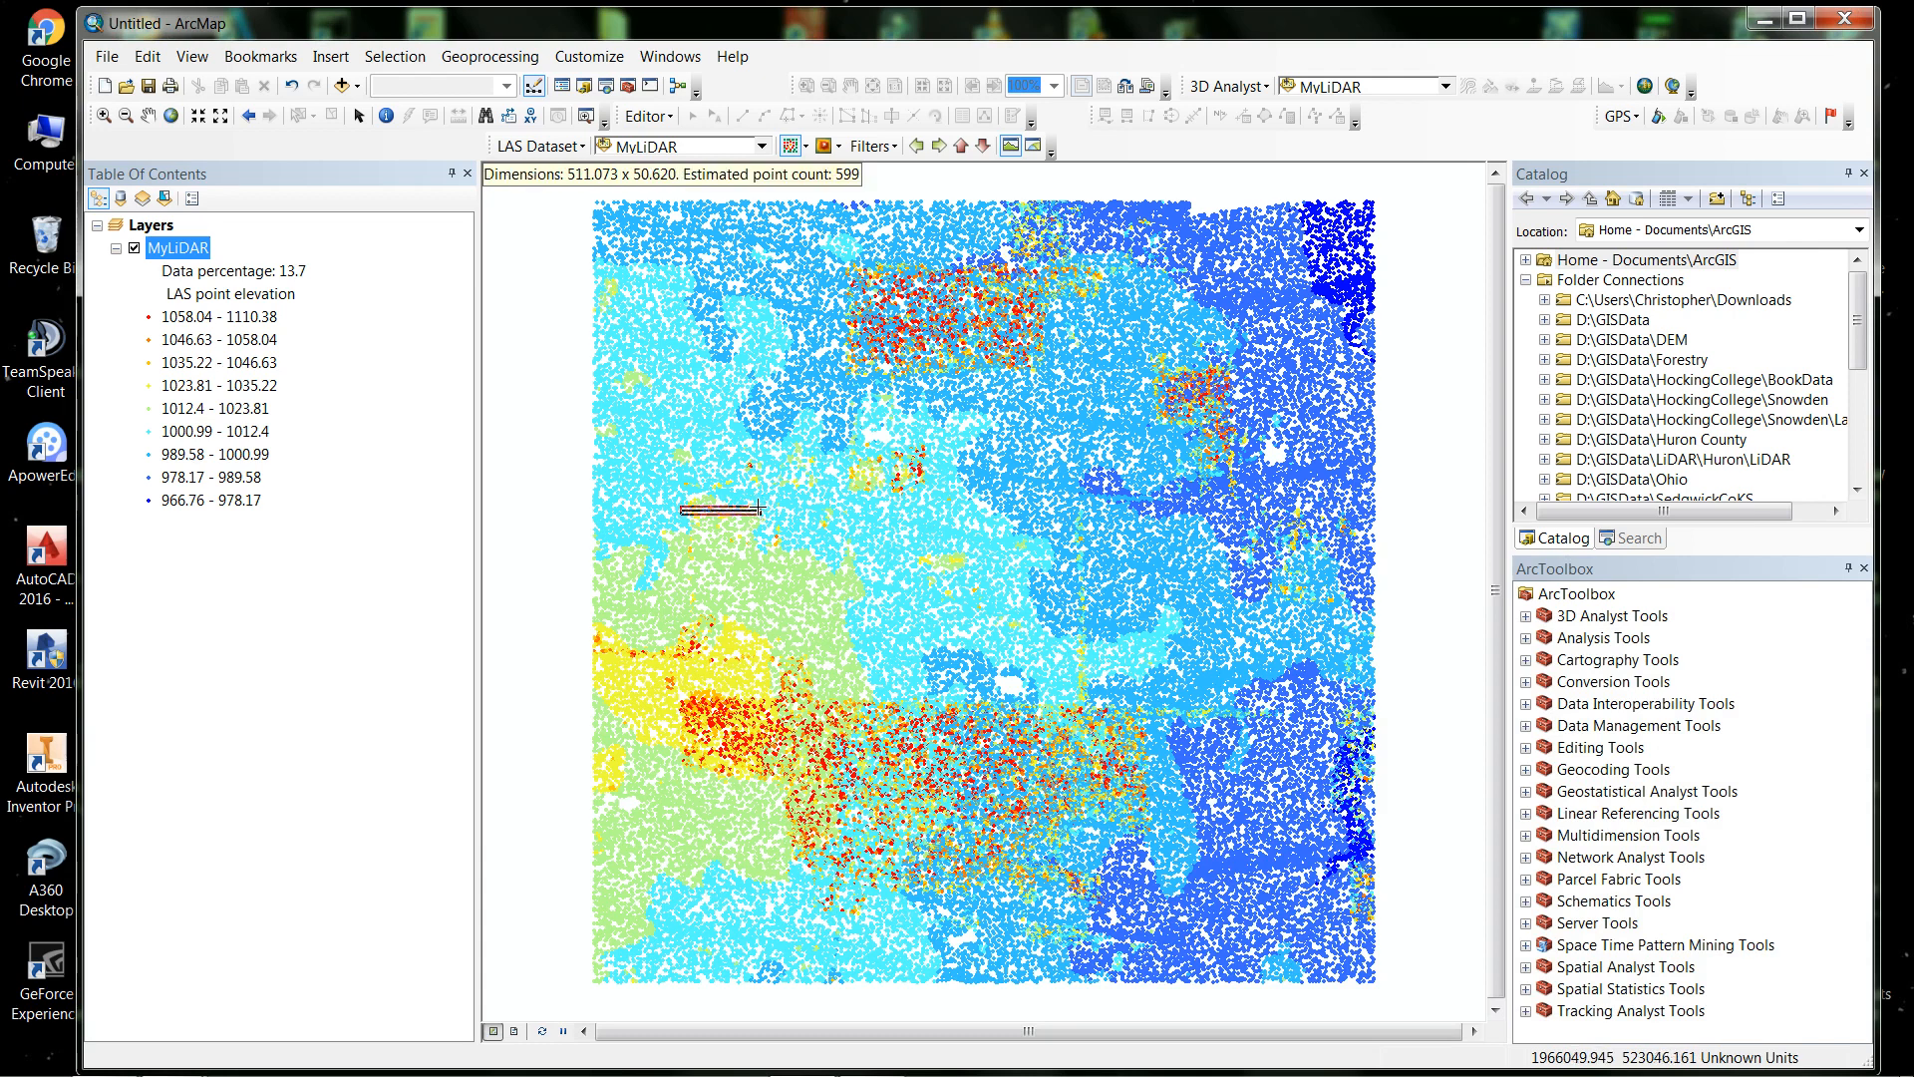
pyautogui.click(759, 504)
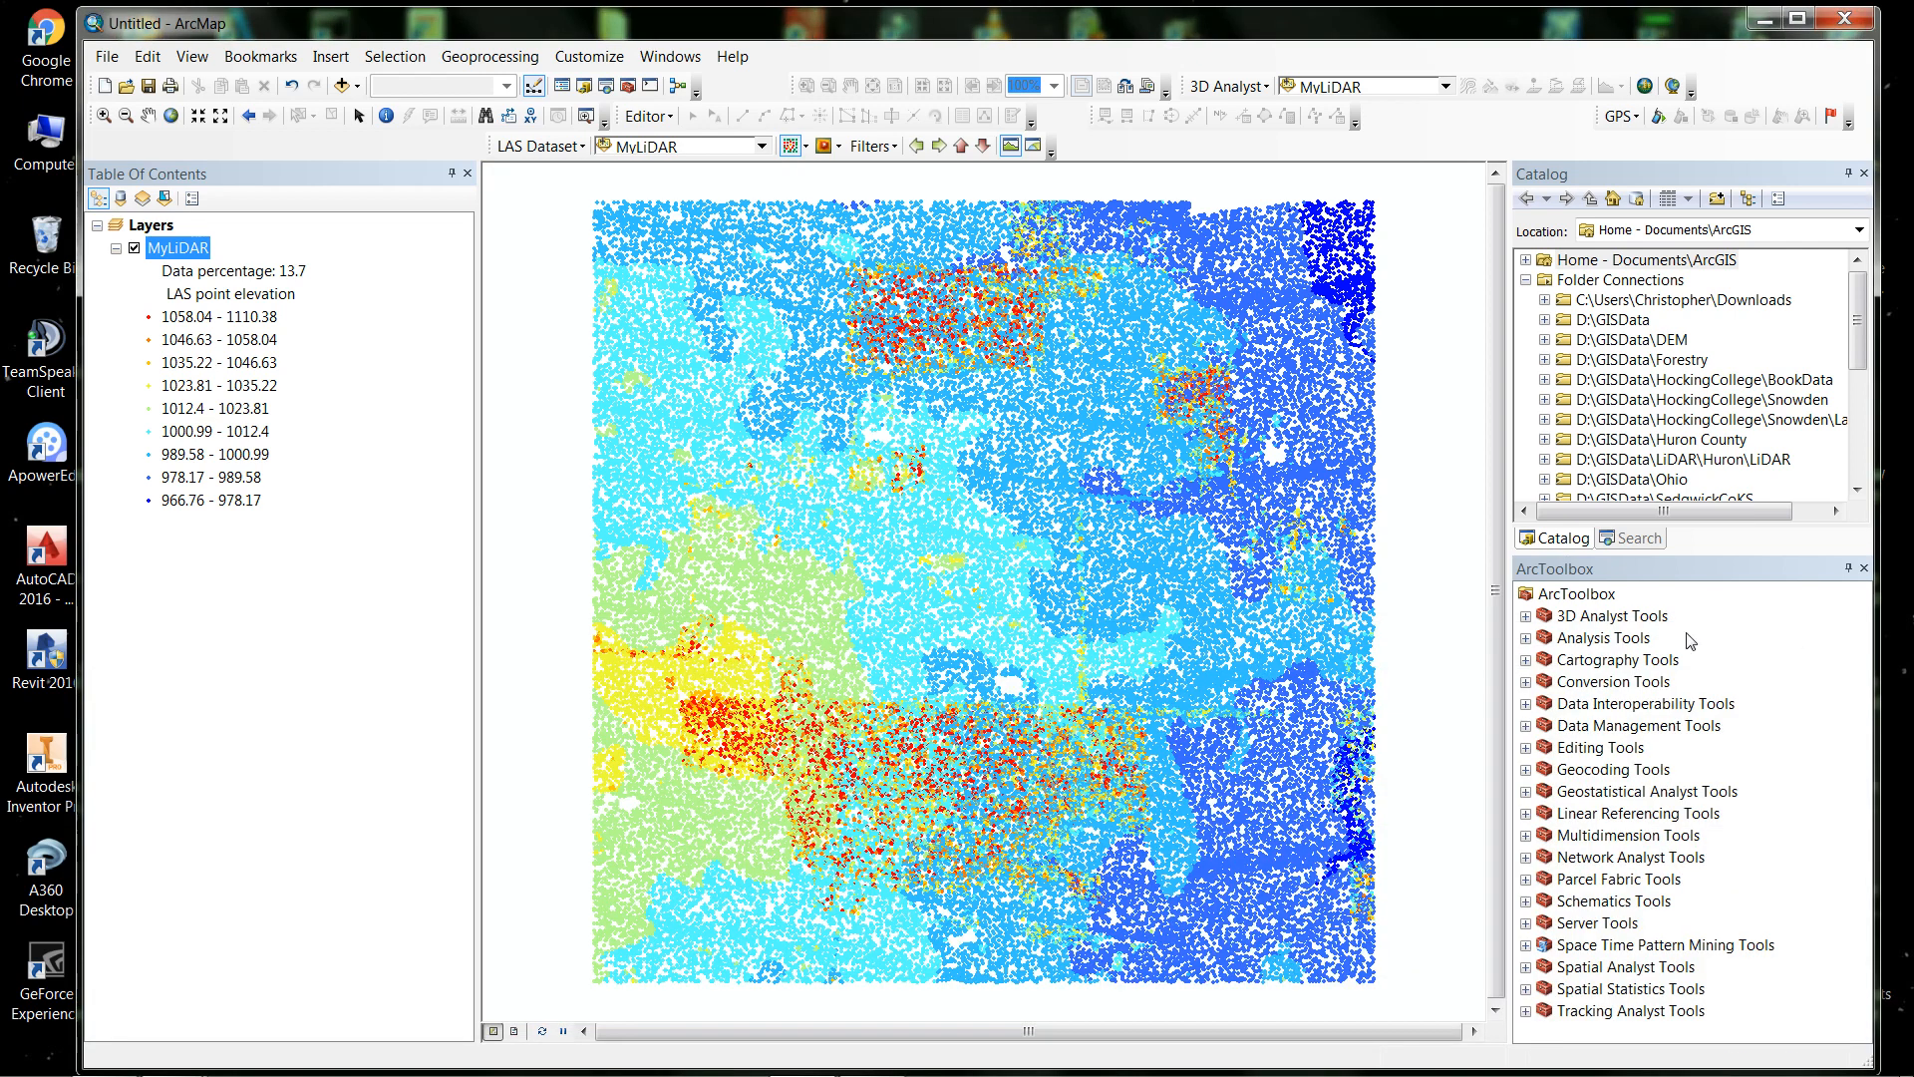
pyautogui.click(1875, 641)
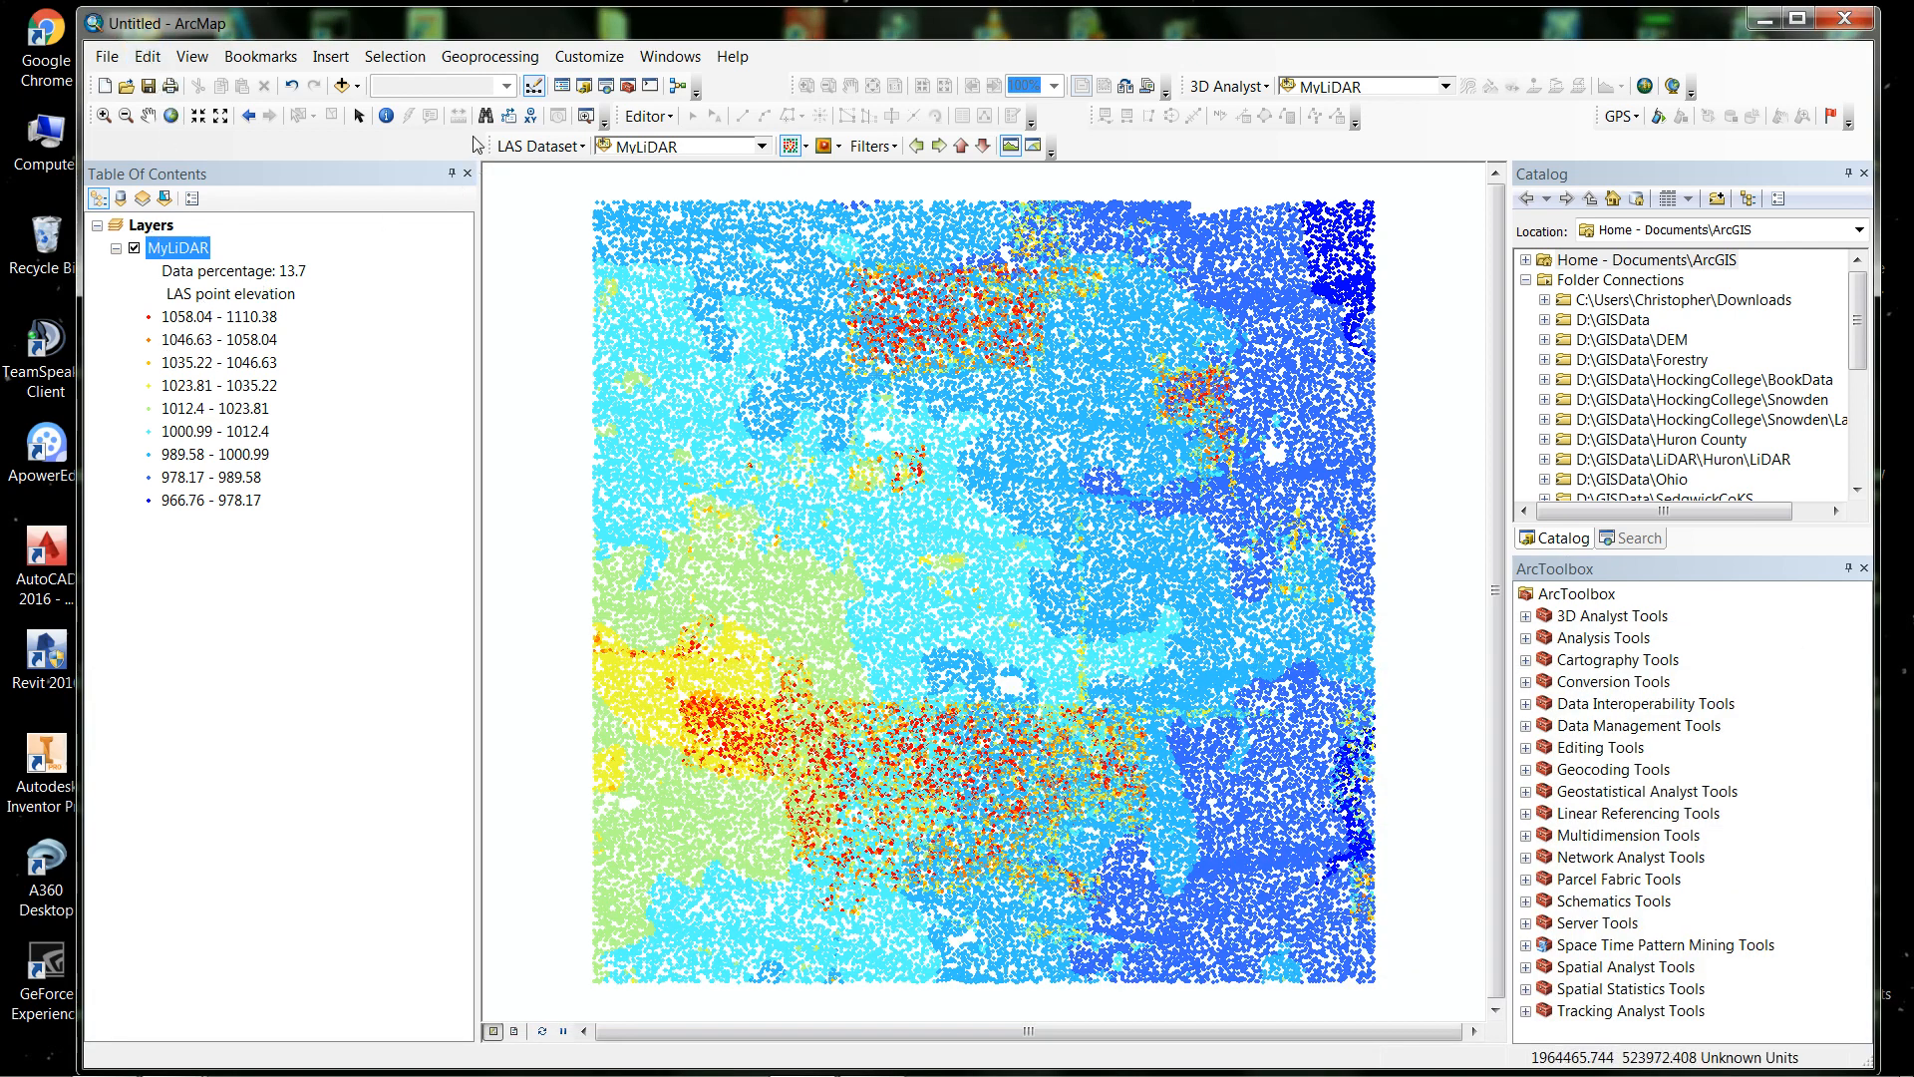
# Add AS045525.las from the Athens subfolder of the LiDAR folder to the map
pyautogui.click(341, 85)
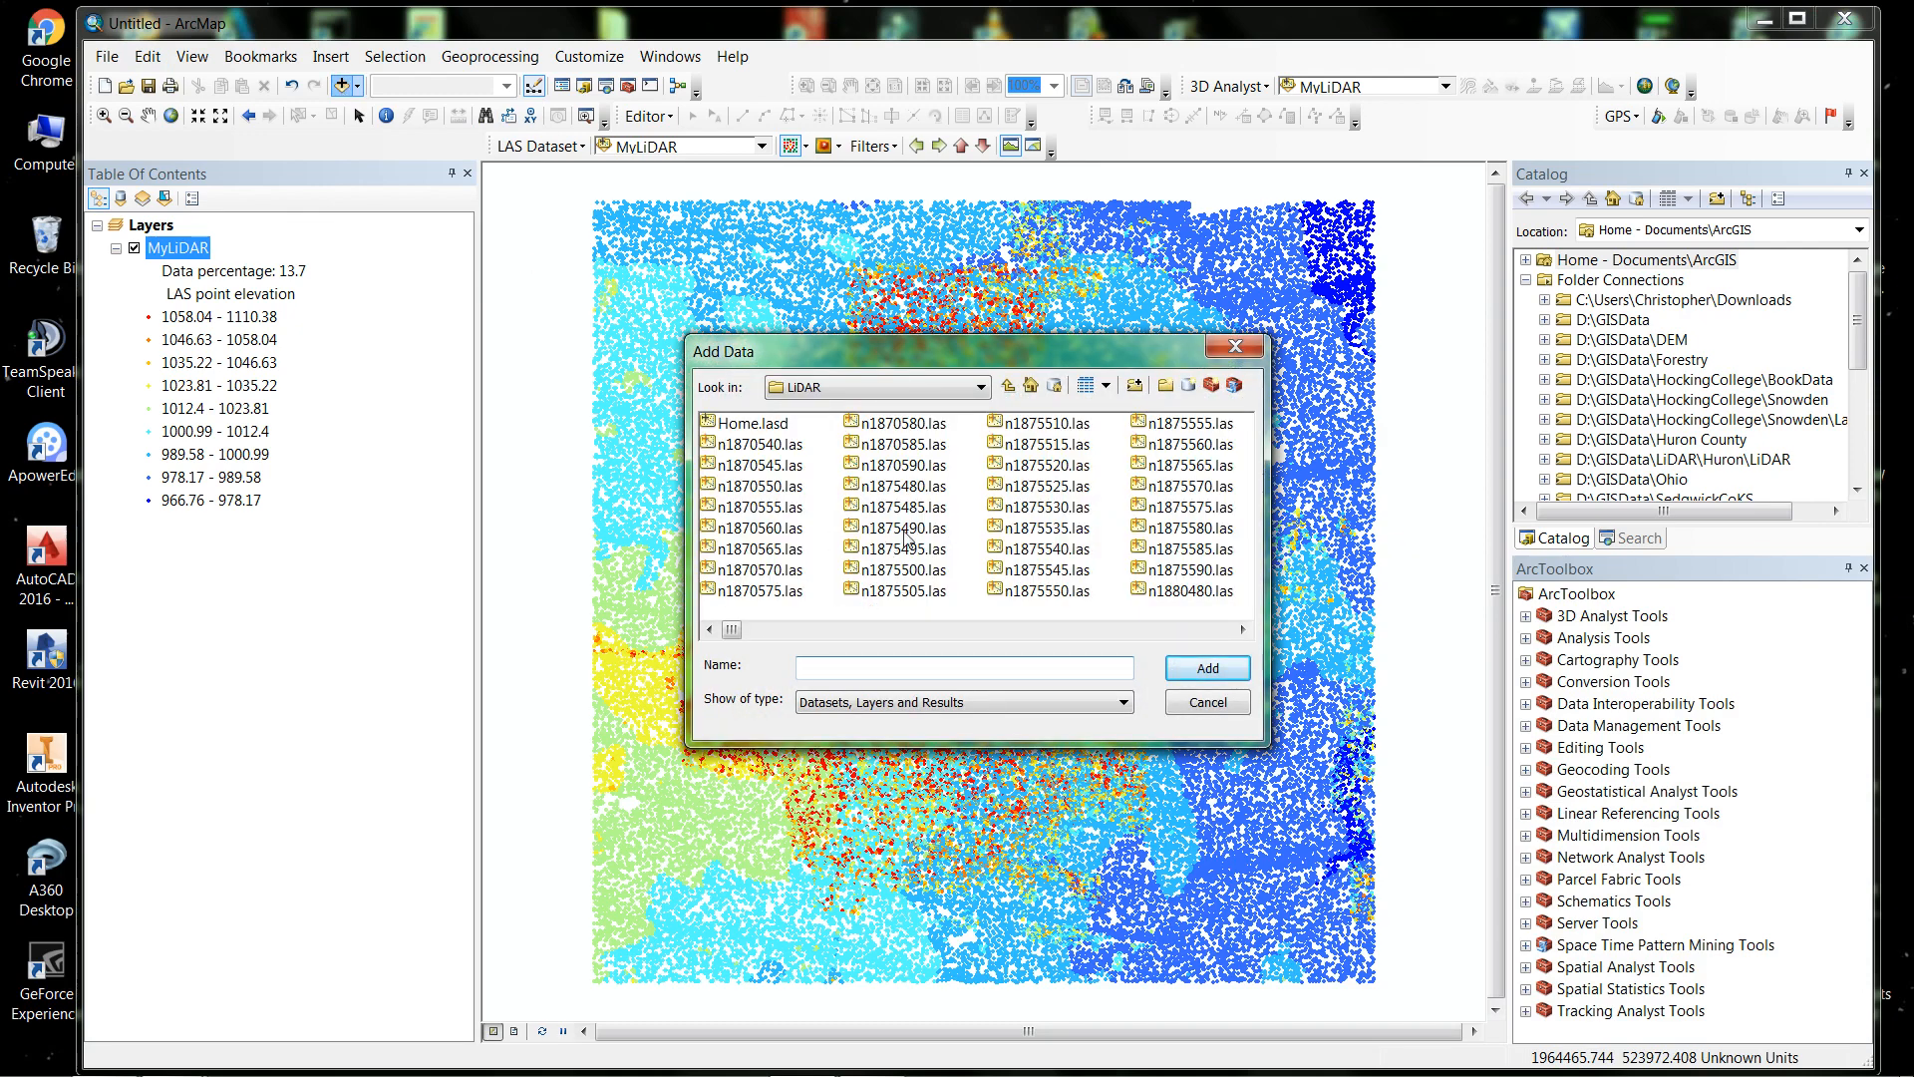
pyautogui.click(980, 395)
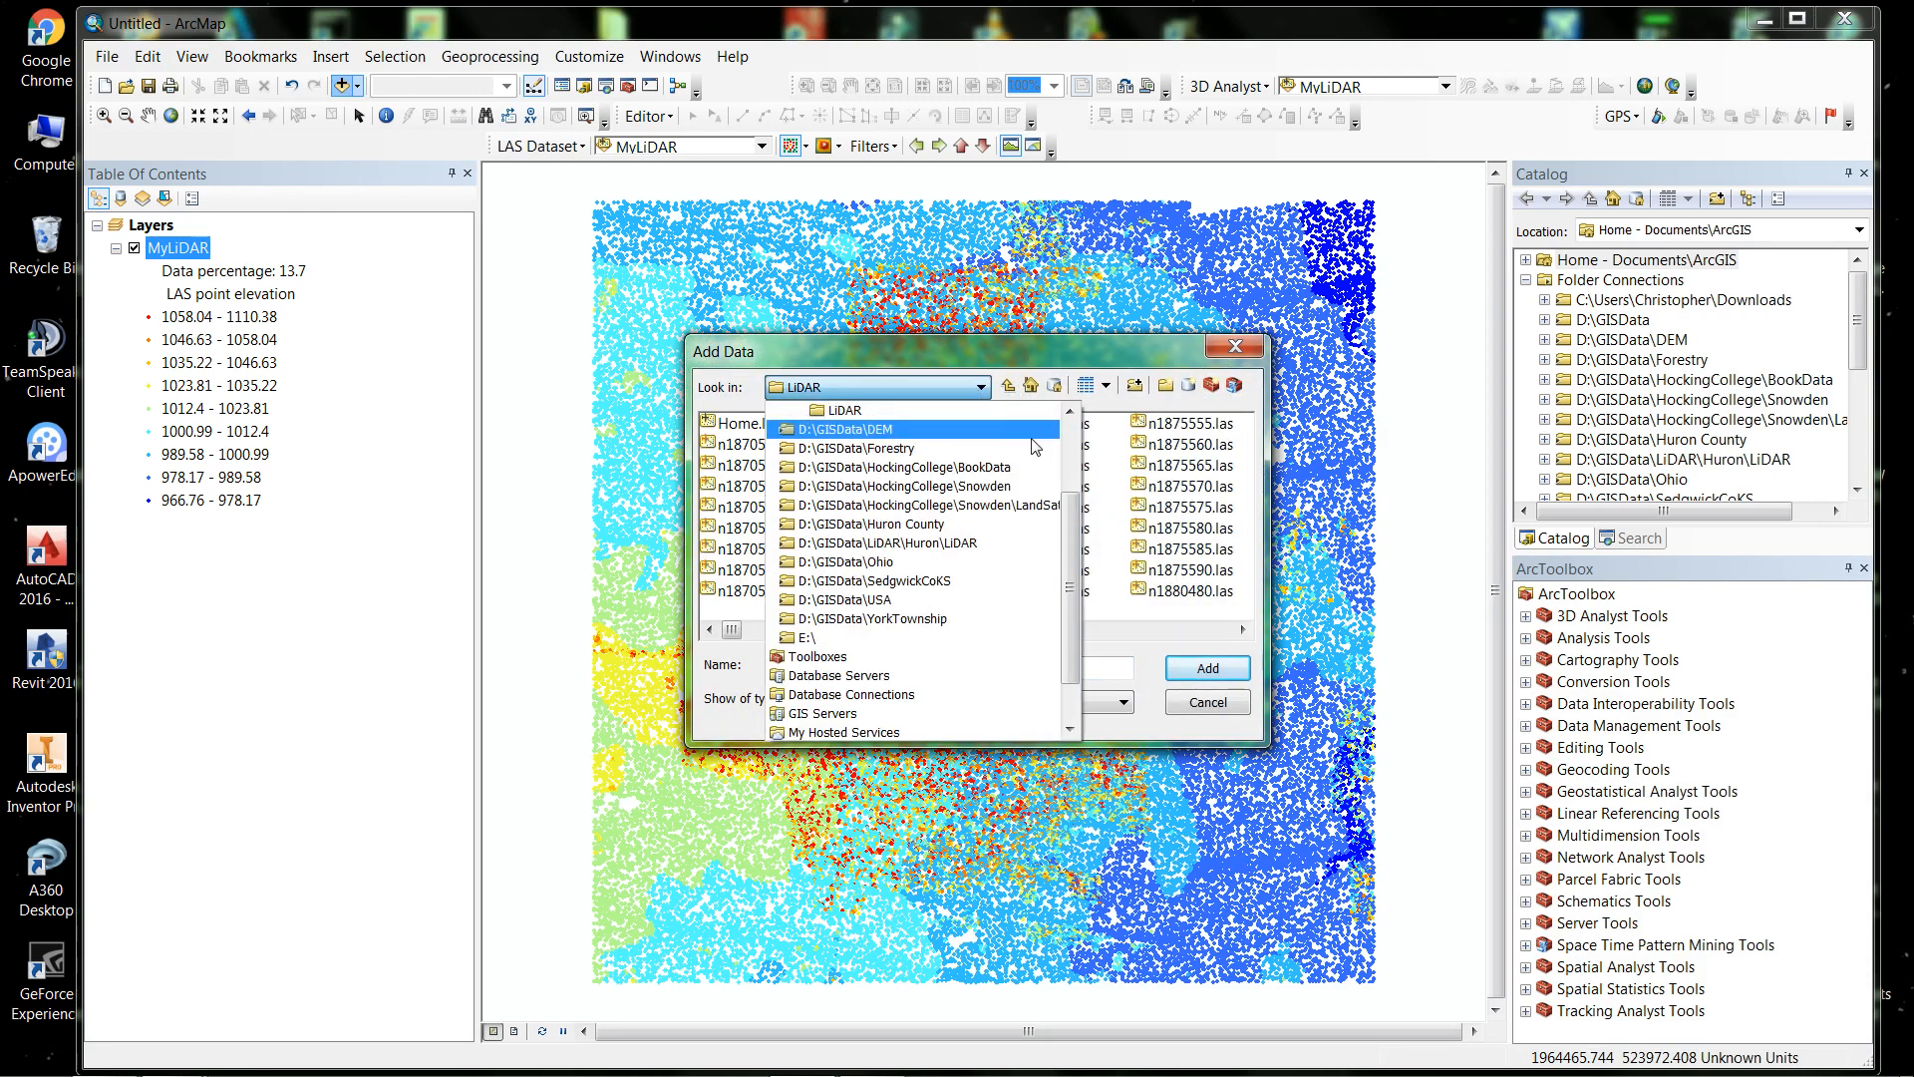
pyautogui.moveTo(1073, 529); pyautogui.dragTo(1075, 507)
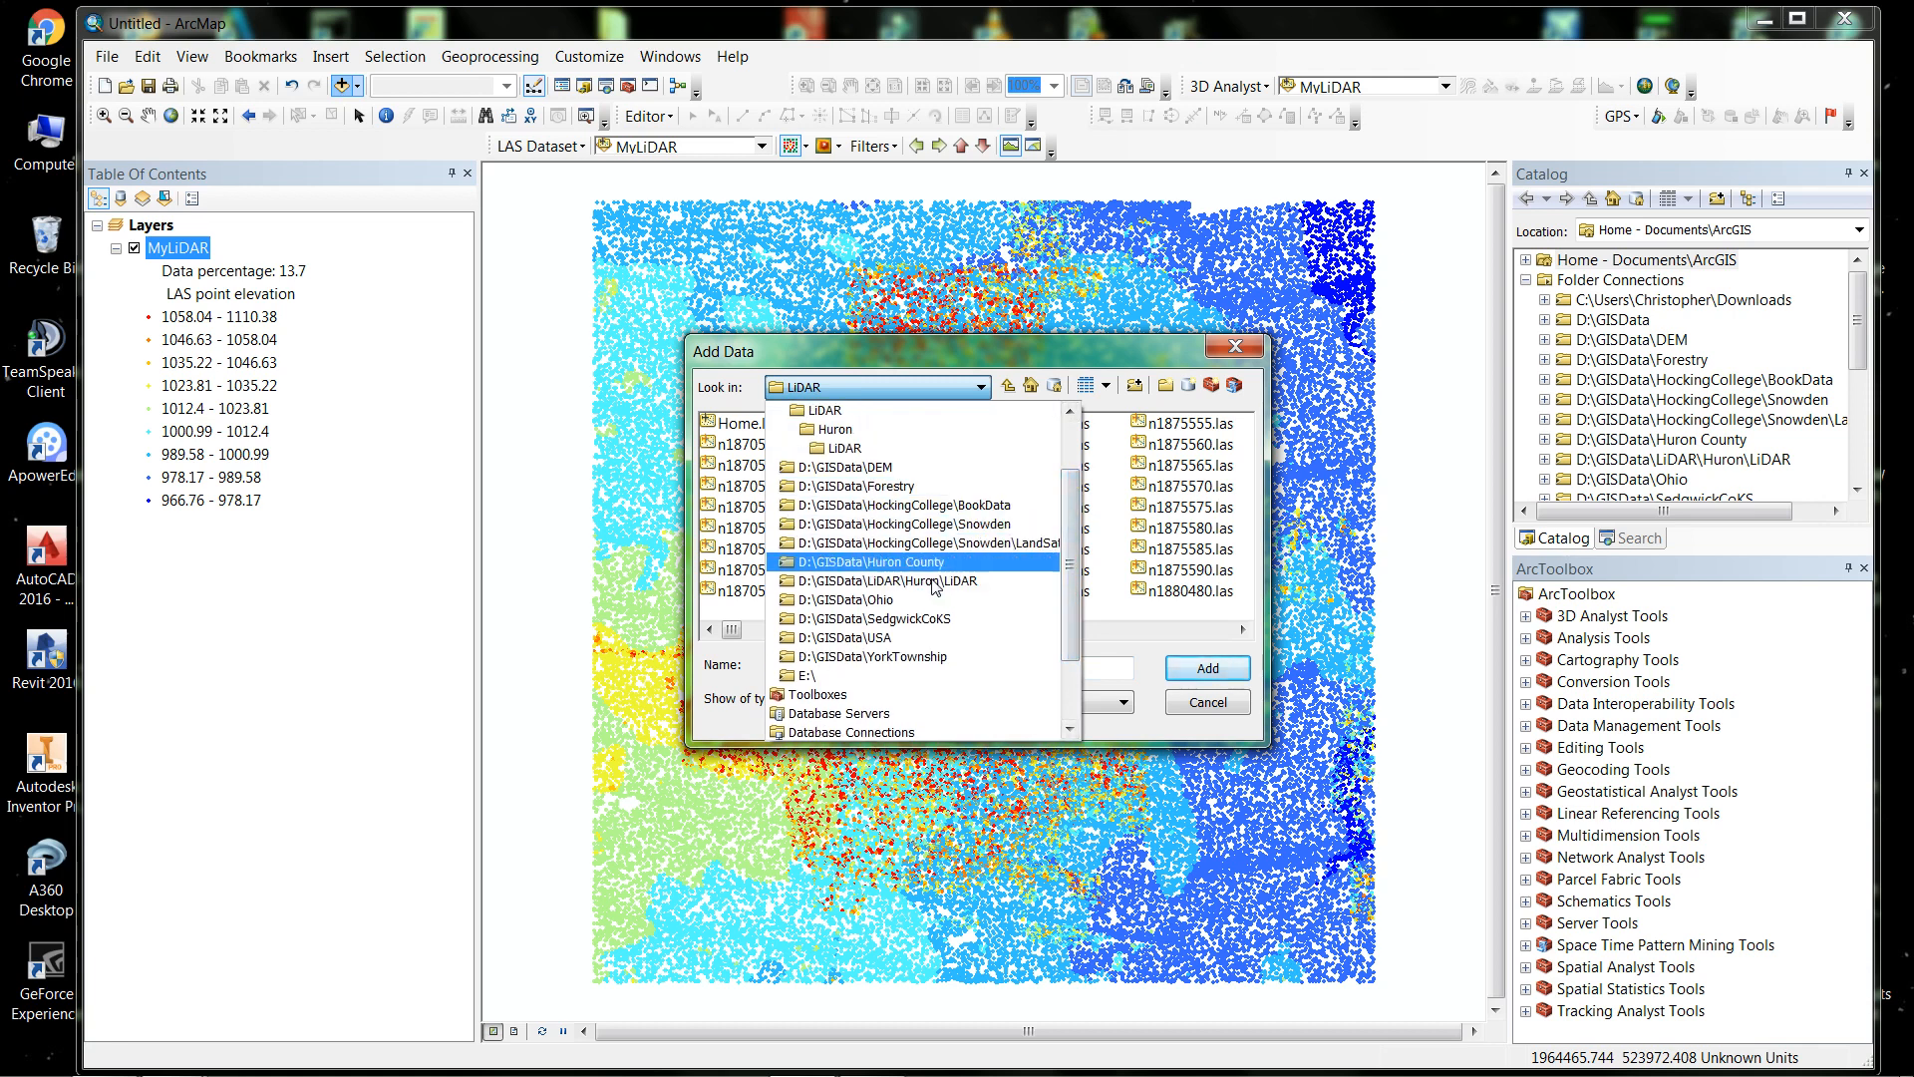
pyautogui.click(828, 410)
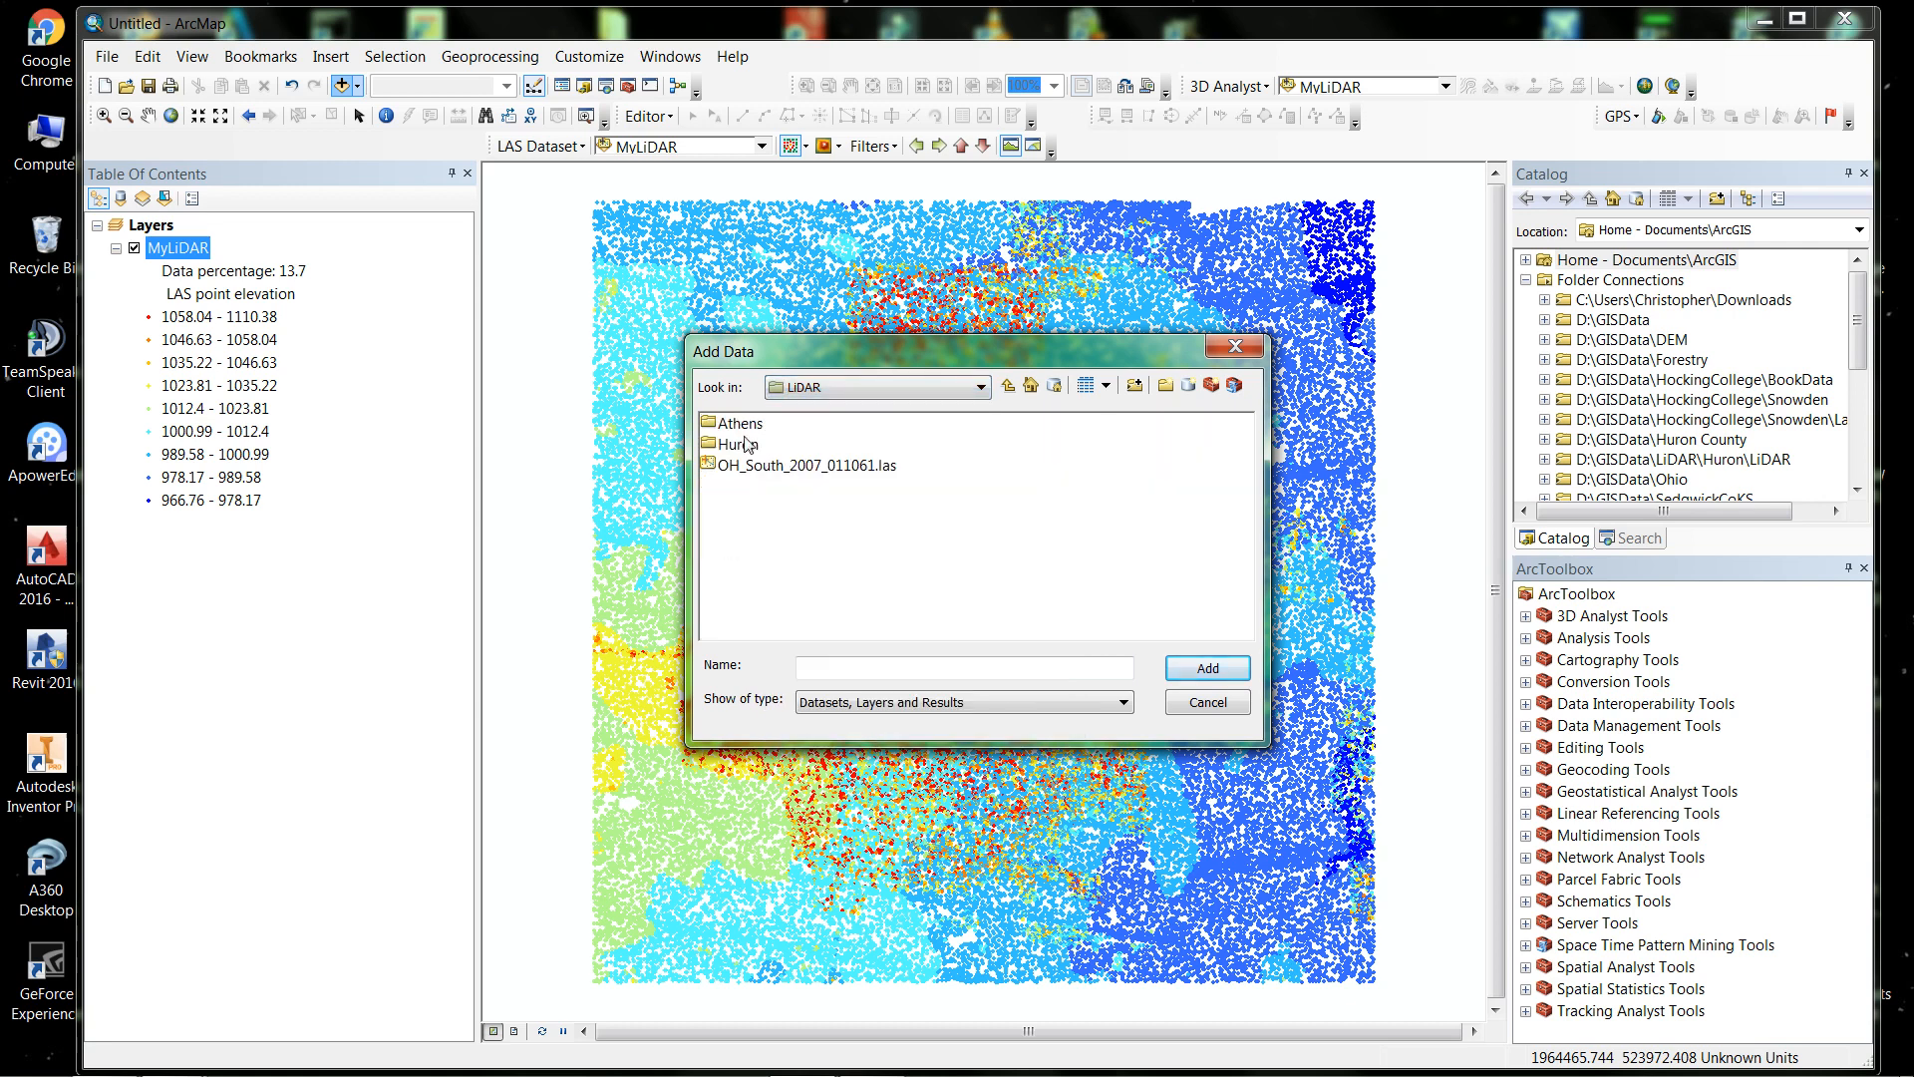
pyautogui.doubleClick(736, 424)
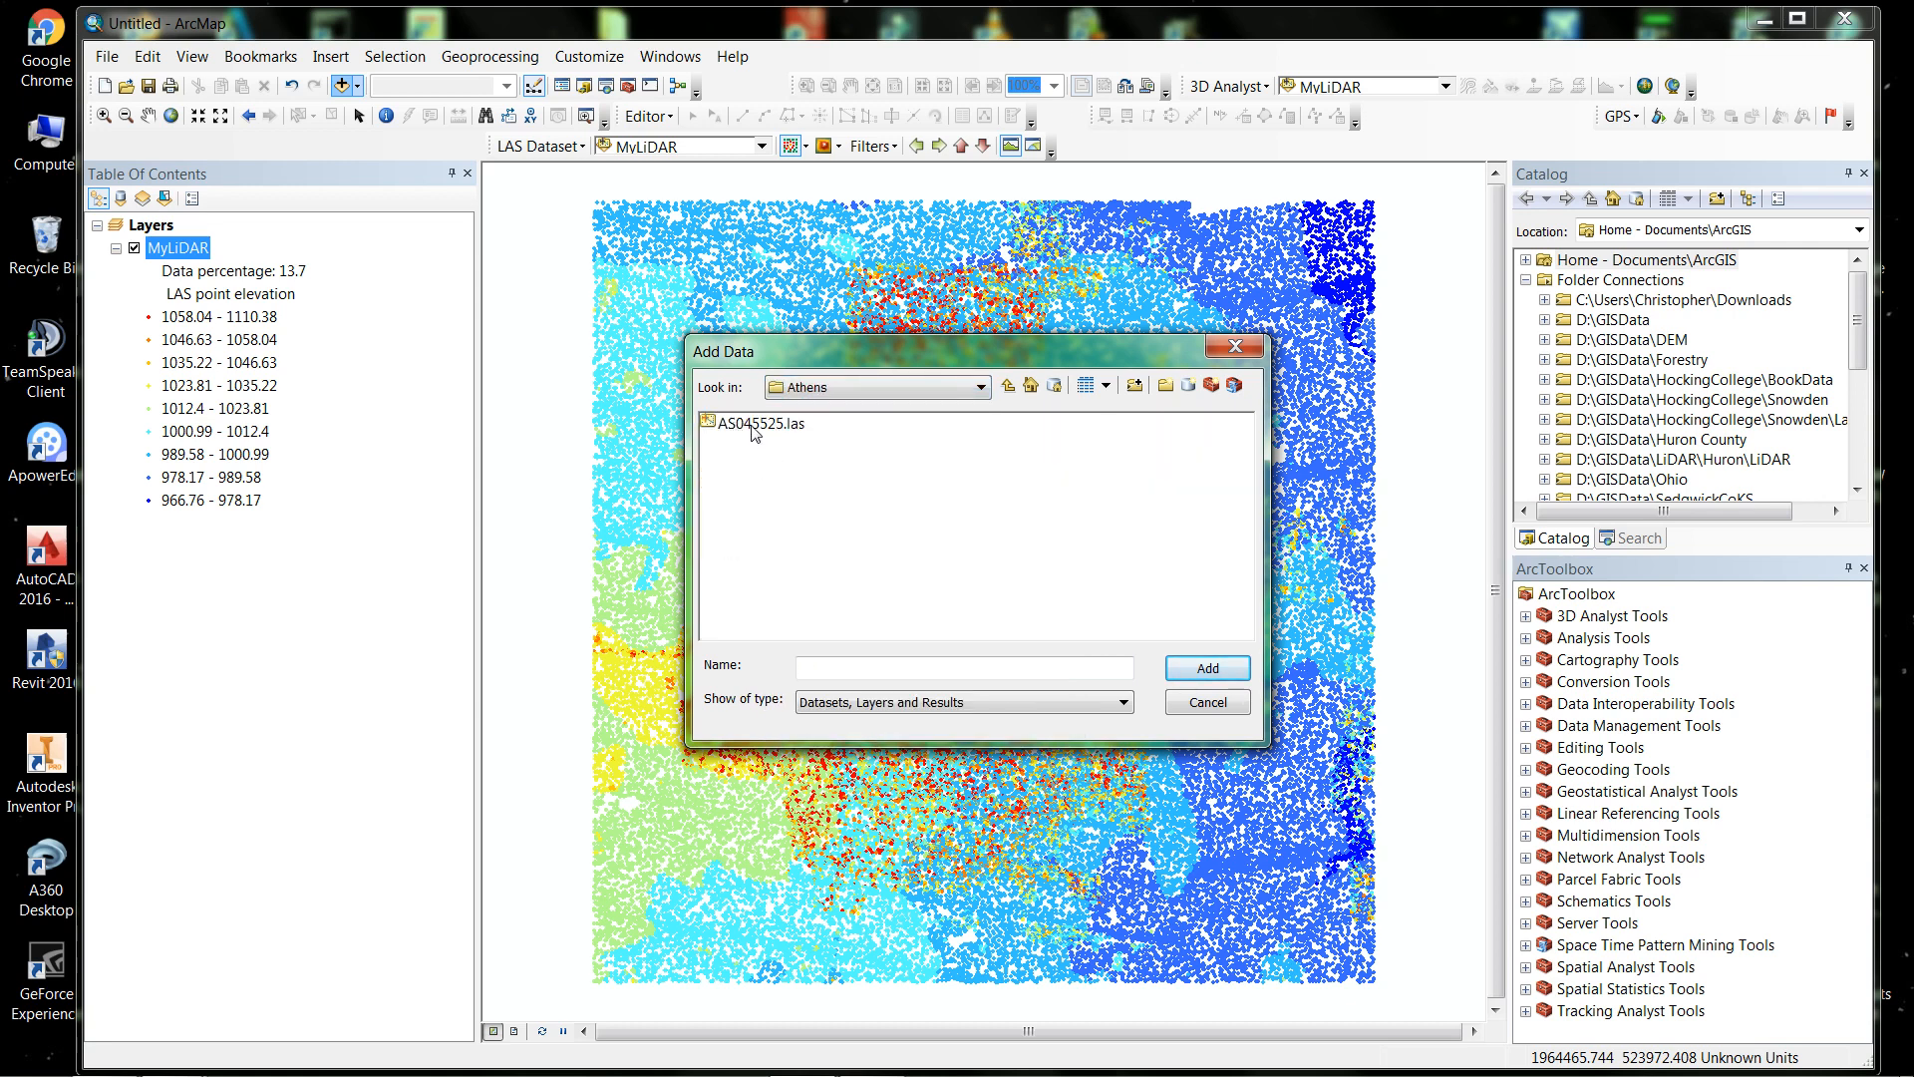
pyautogui.click(752, 428)
pyautogui.click(1205, 668)
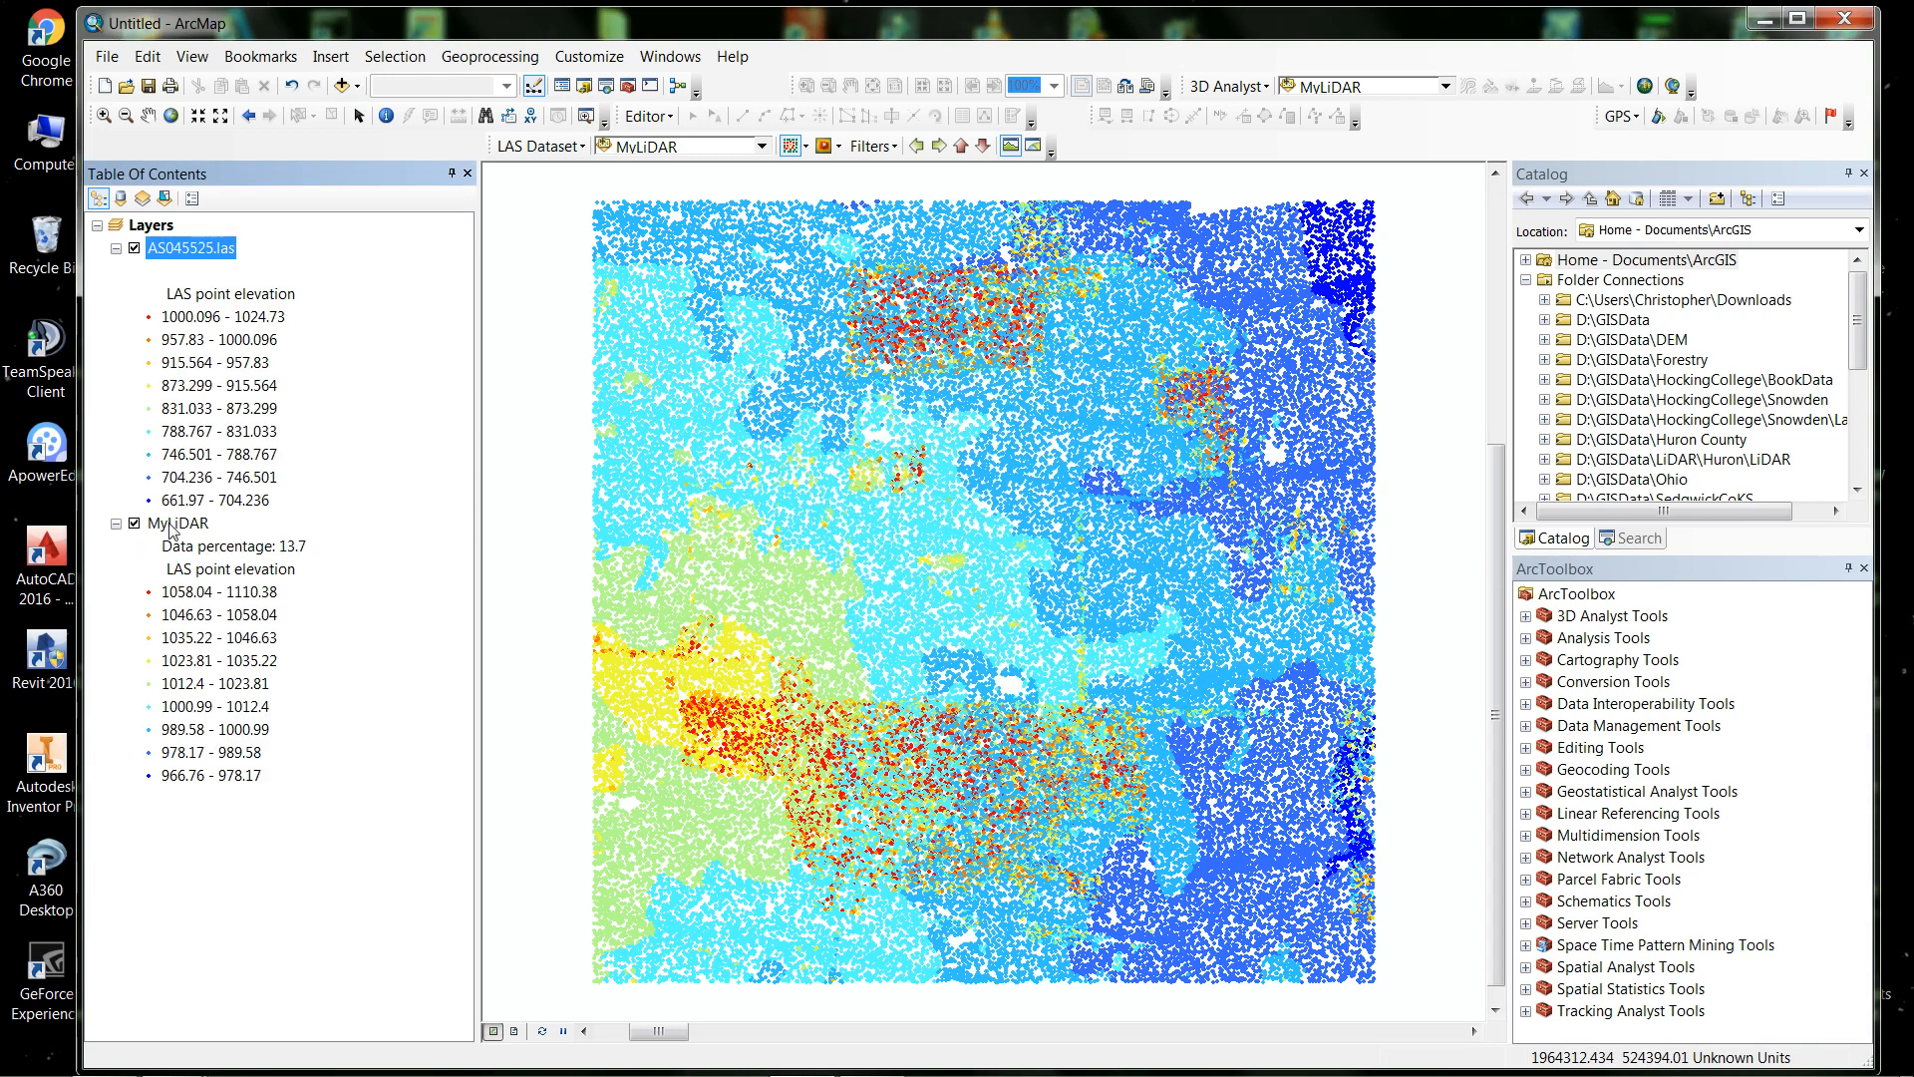
# Zoom the map to the AS045525.las layer
pyautogui.click(191, 245)
pyautogui.rightClick(191, 245)
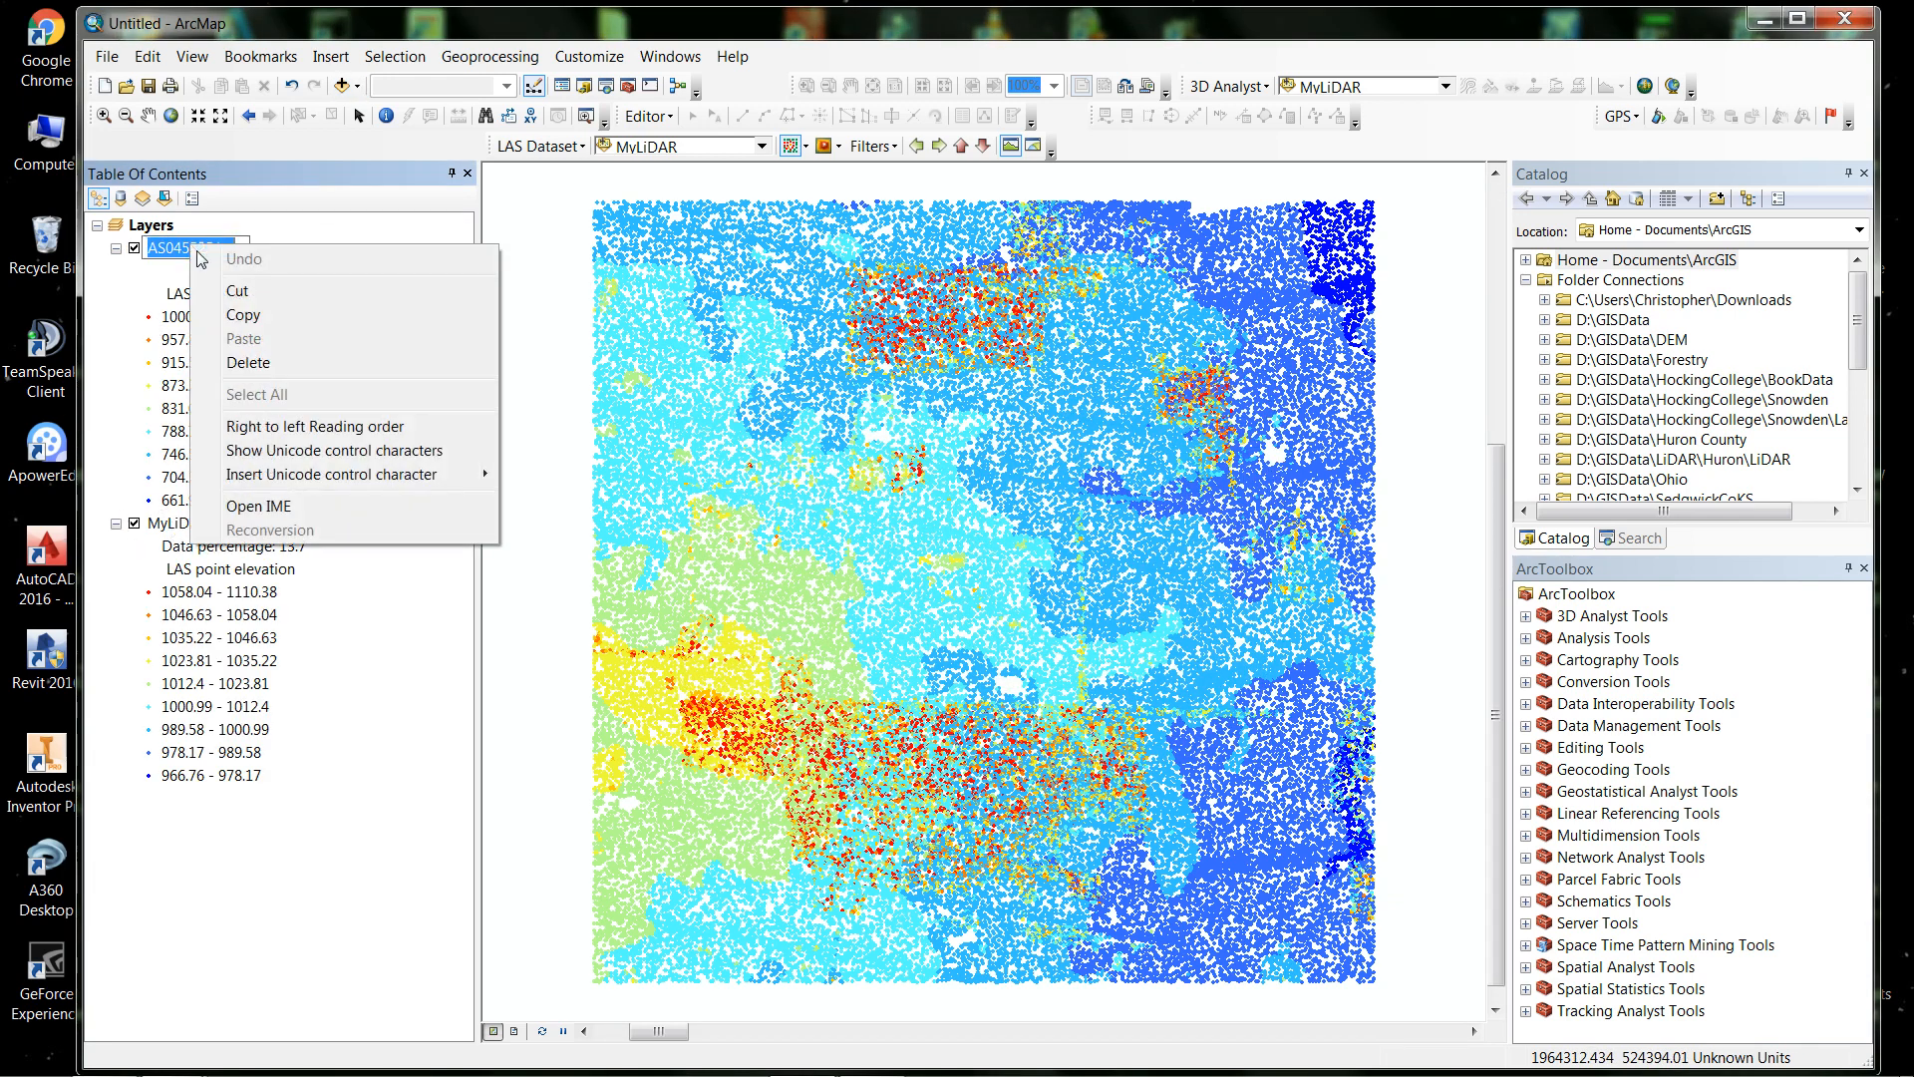
pyautogui.click(336, 227)
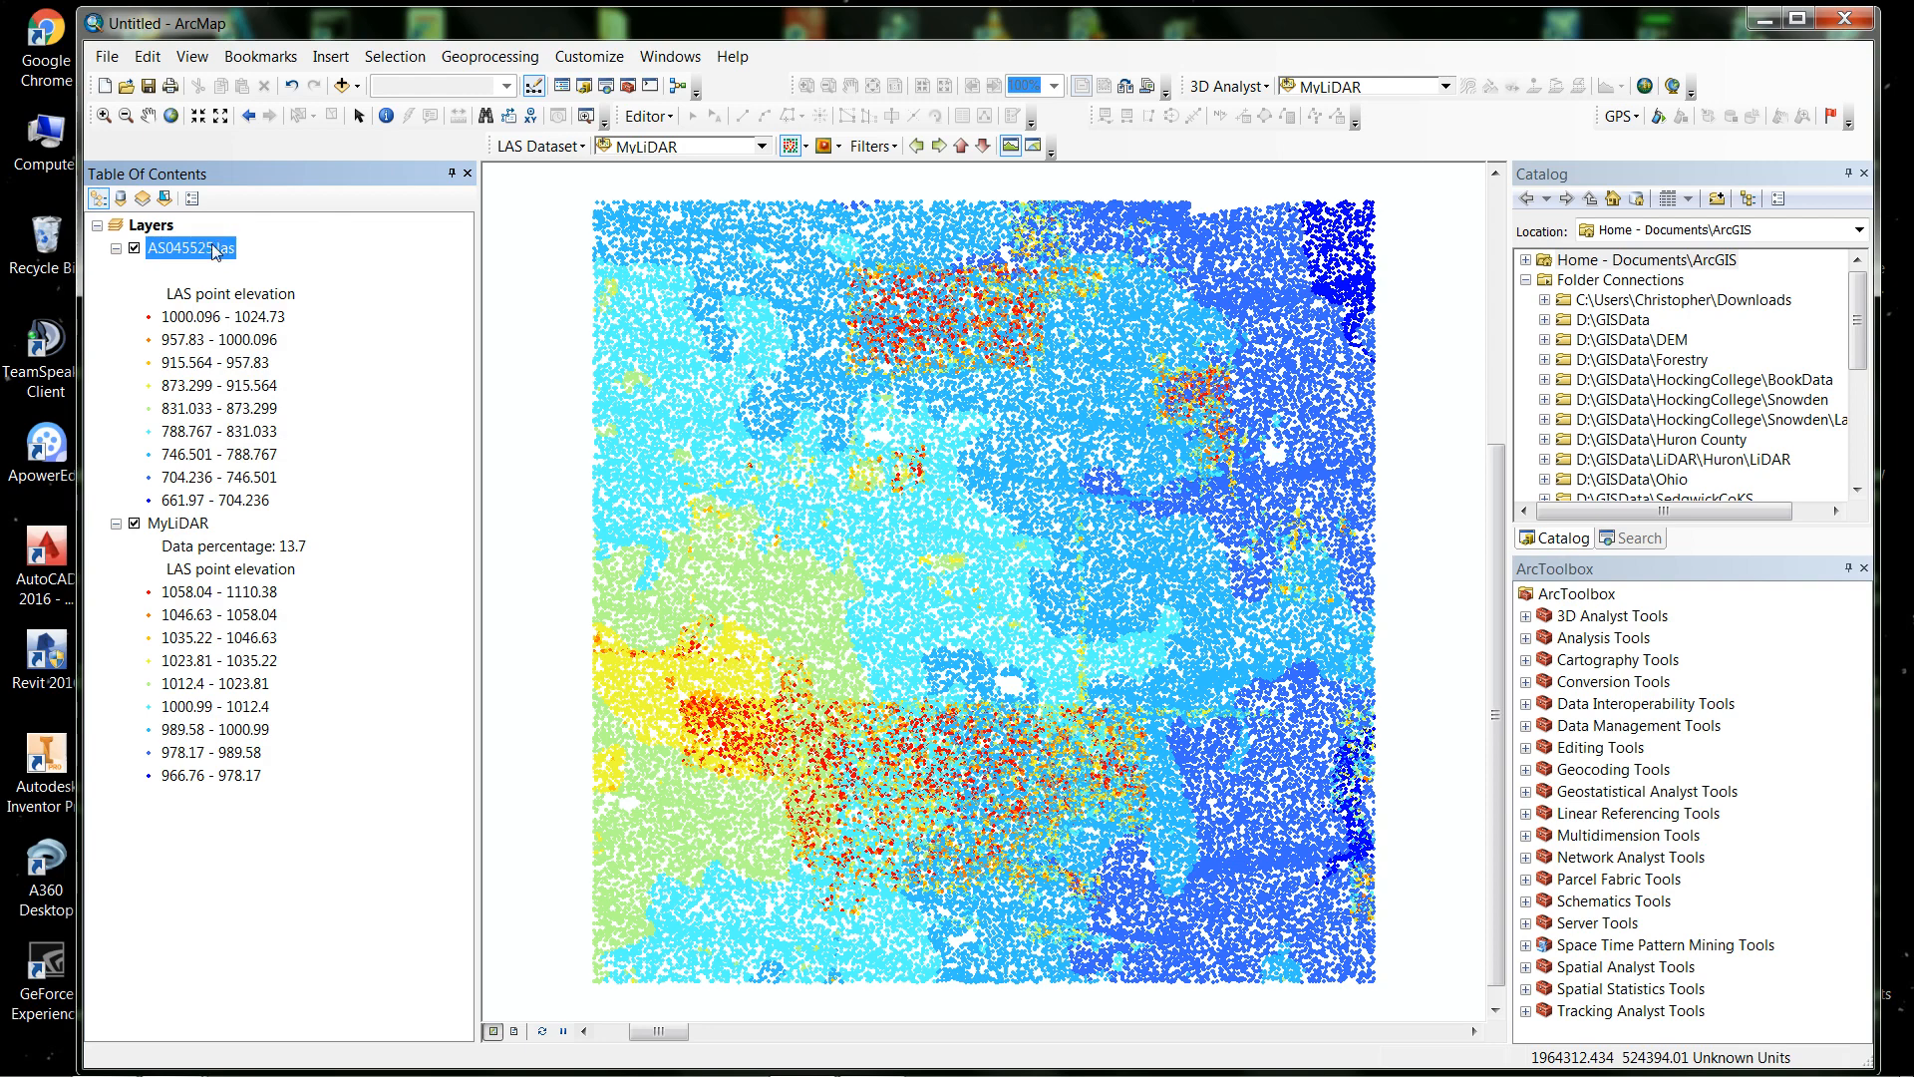
pyautogui.rightClick(214, 251)
pyautogui.click(288, 314)
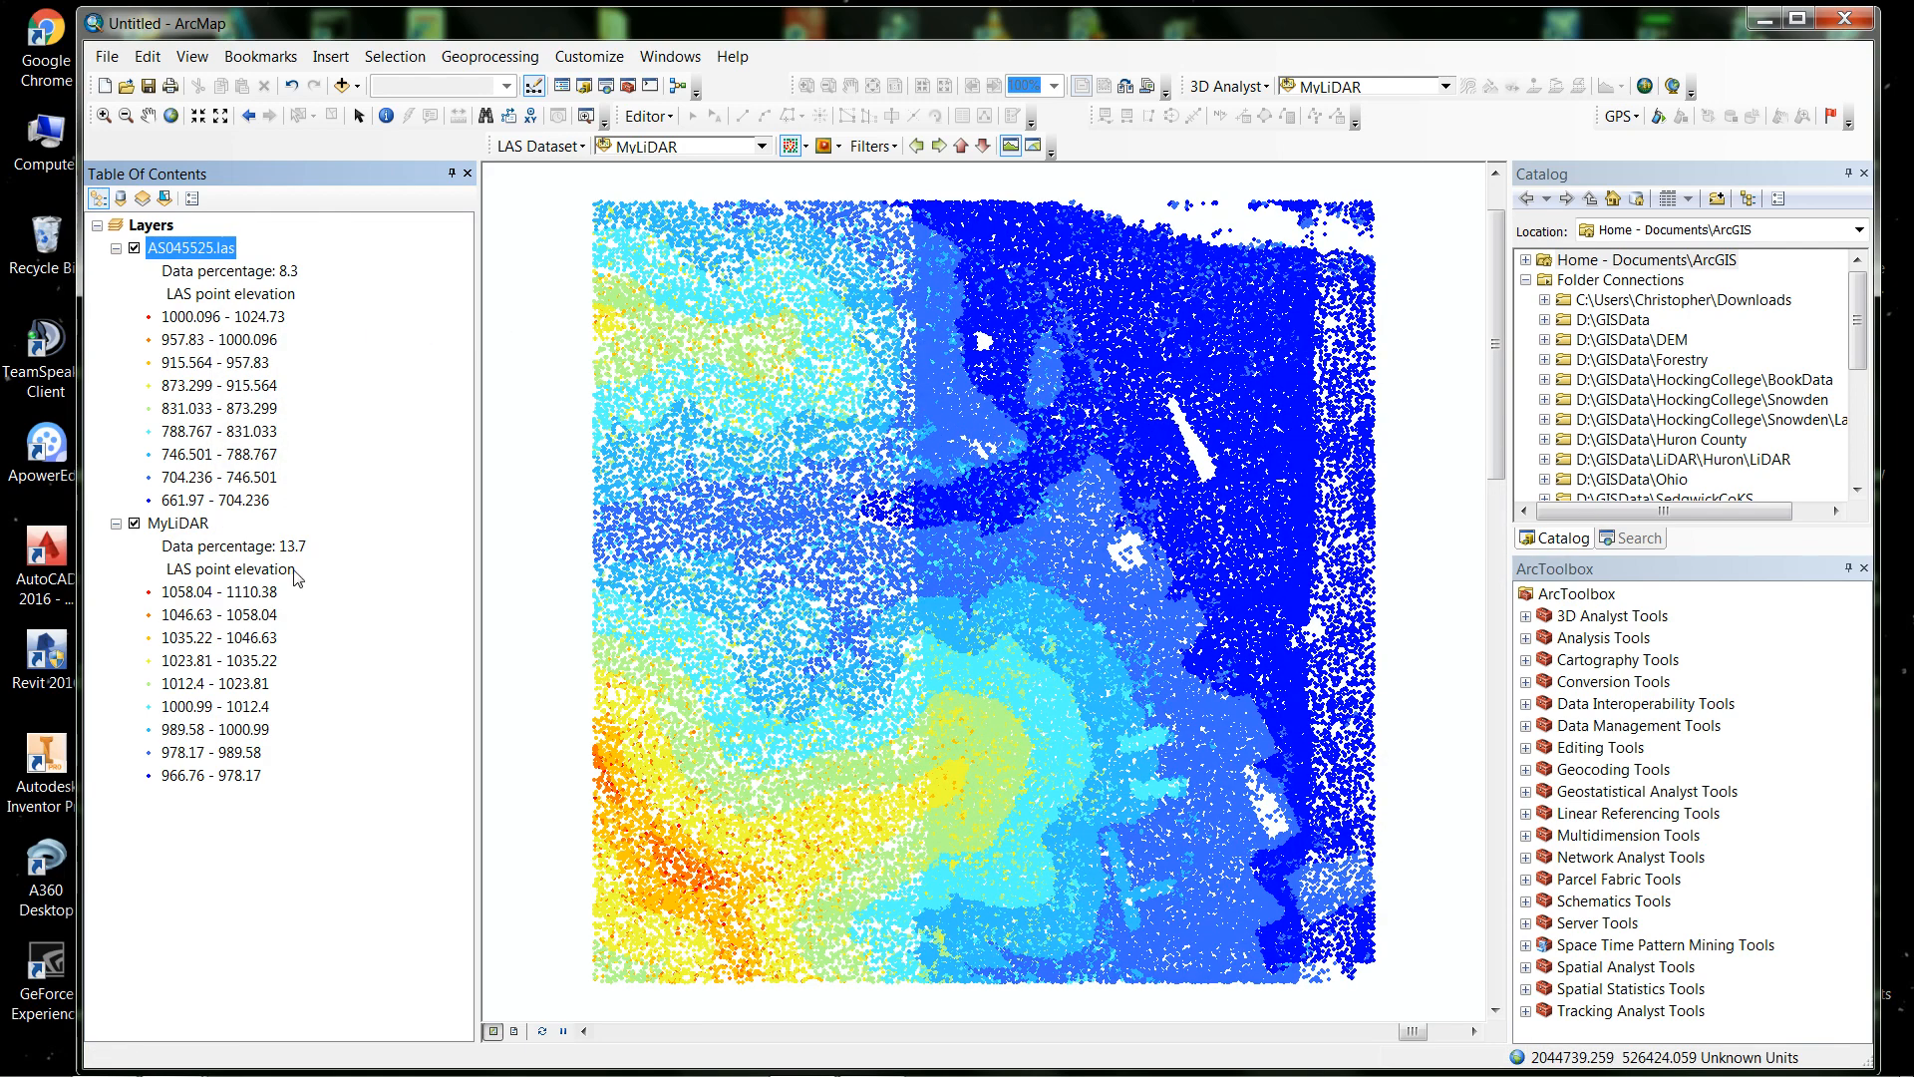
# Turn off the MyLiDAR layer and remove it from the map
pyautogui.click(134, 524)
pyautogui.rightClick(180, 523)
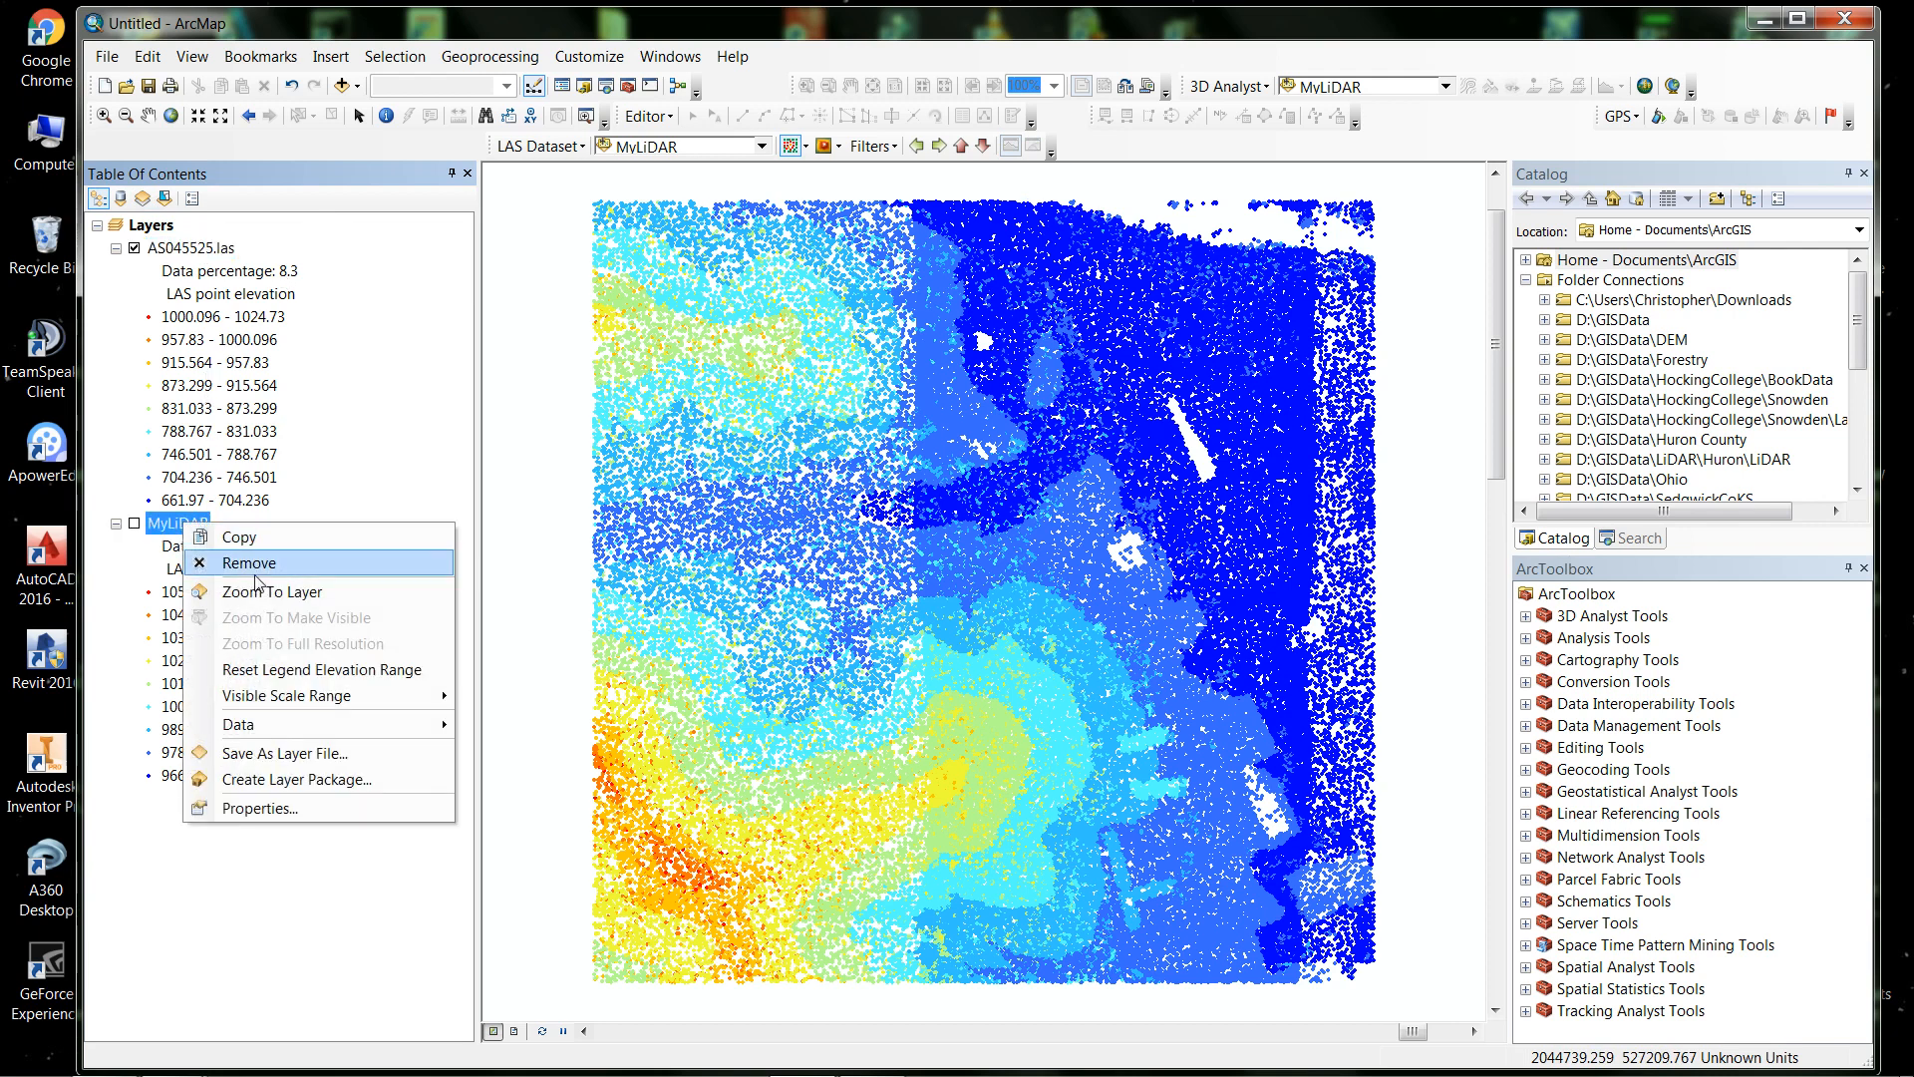
pyautogui.click(251, 565)
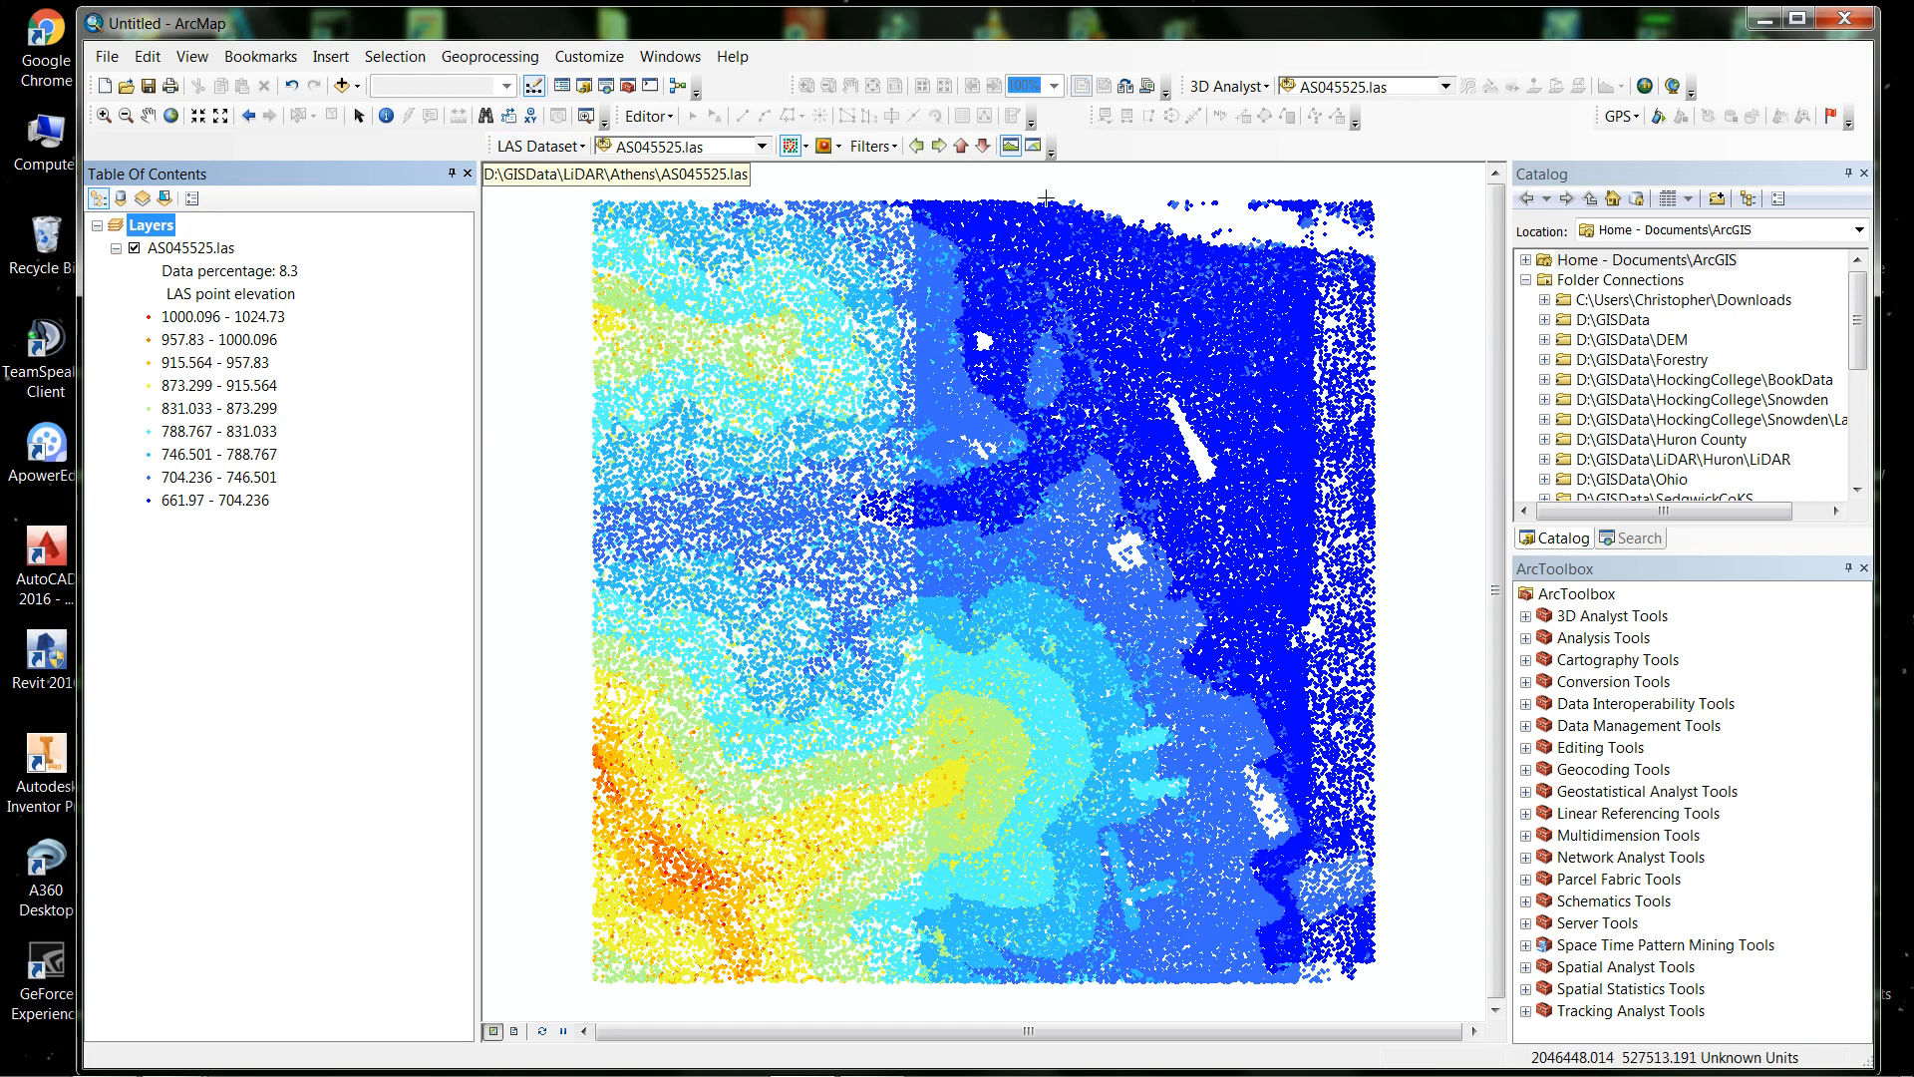
# Show the AS045525.las points in a 3D view and examine the hilly terrain from several sides and heights
pyautogui.click(1033, 147)
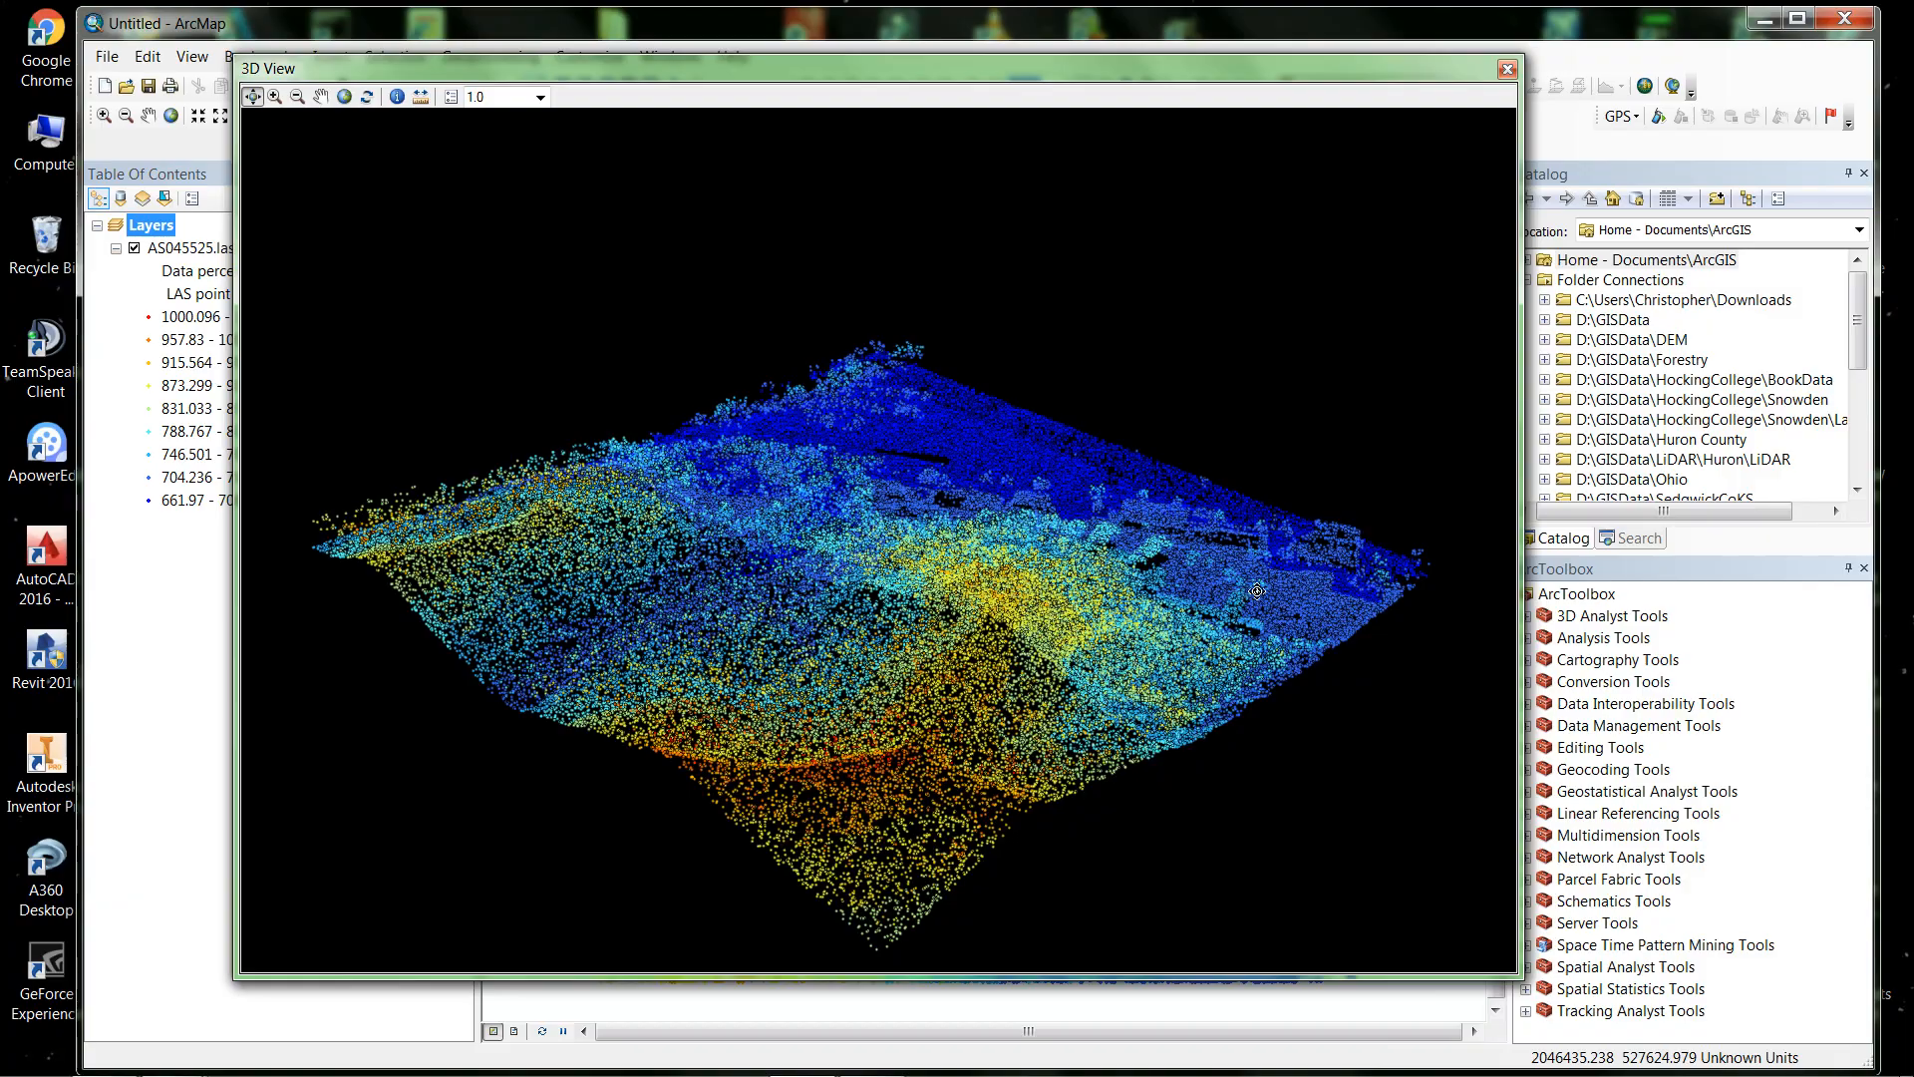
pyautogui.moveTo(1255, 592); pyautogui.dragTo(558, 477)
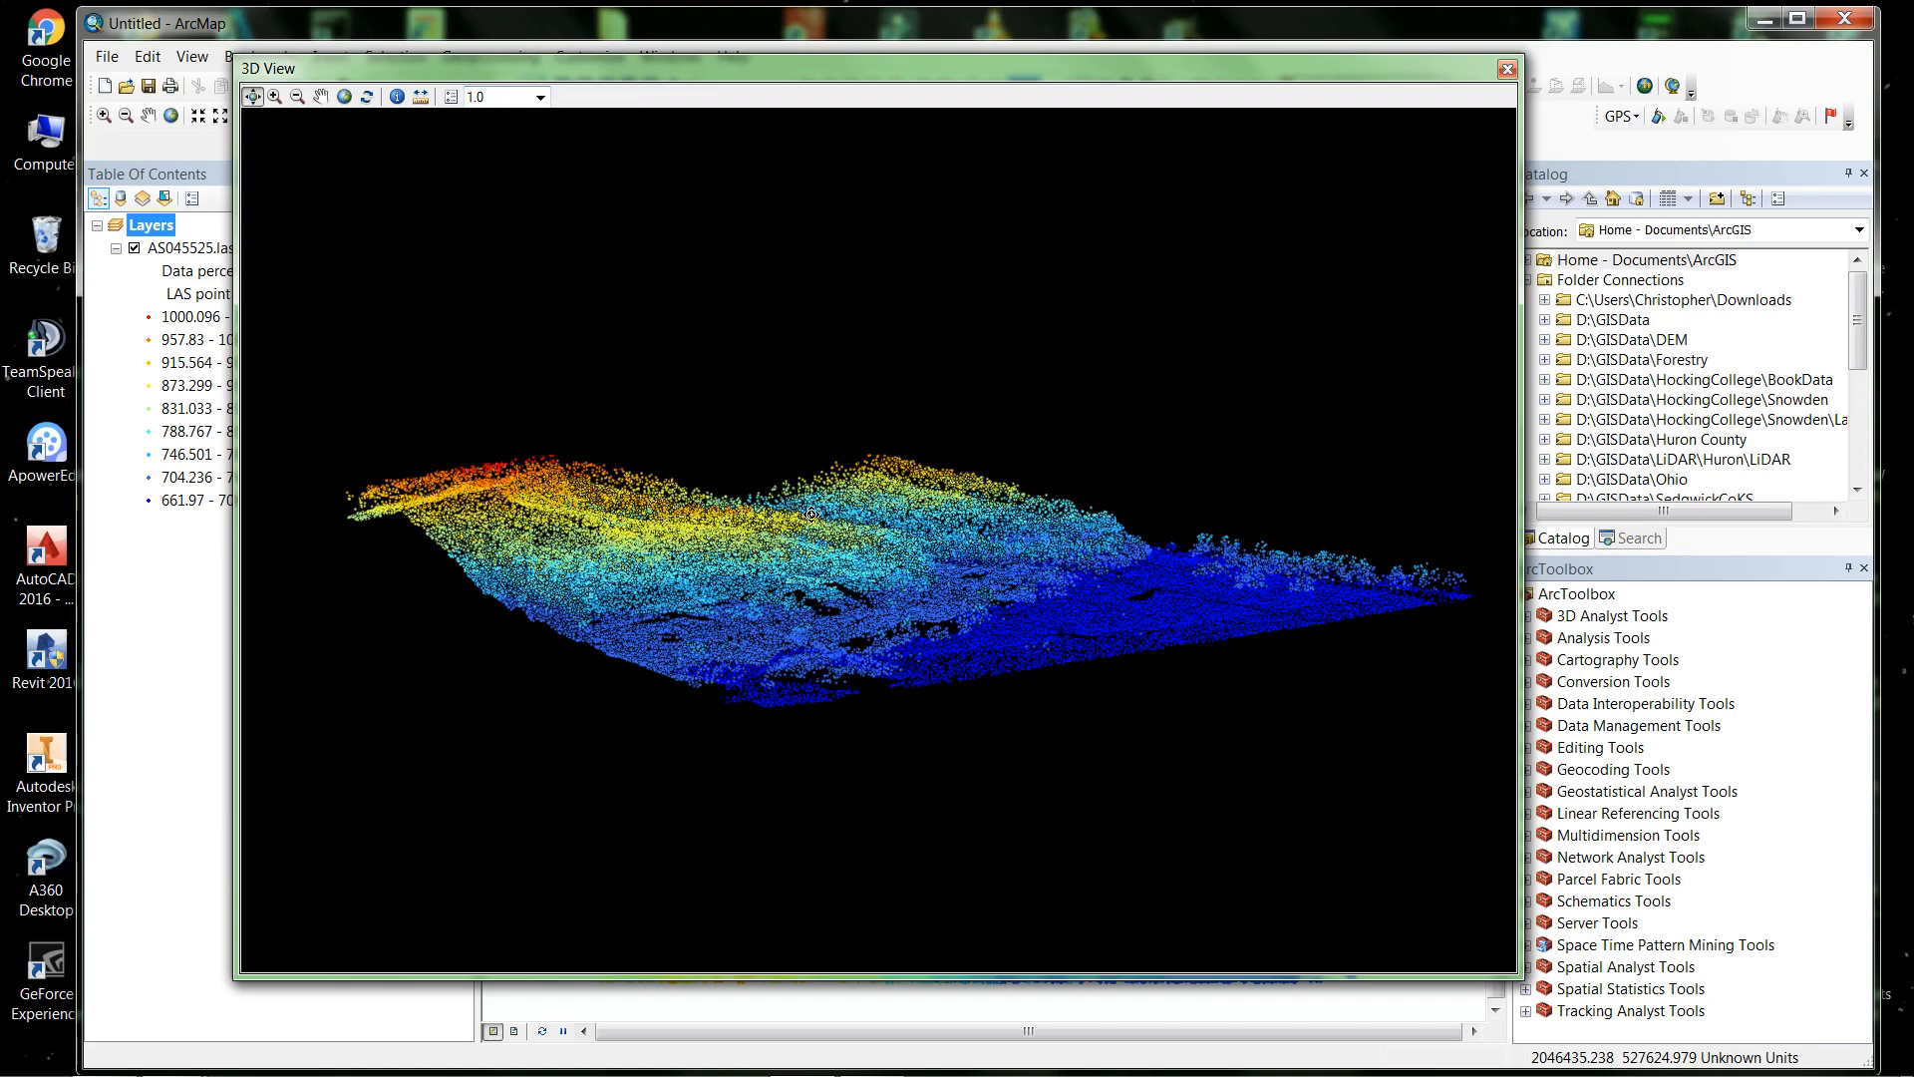
pyautogui.moveTo(834, 576); pyautogui.dragTo(773, 594)
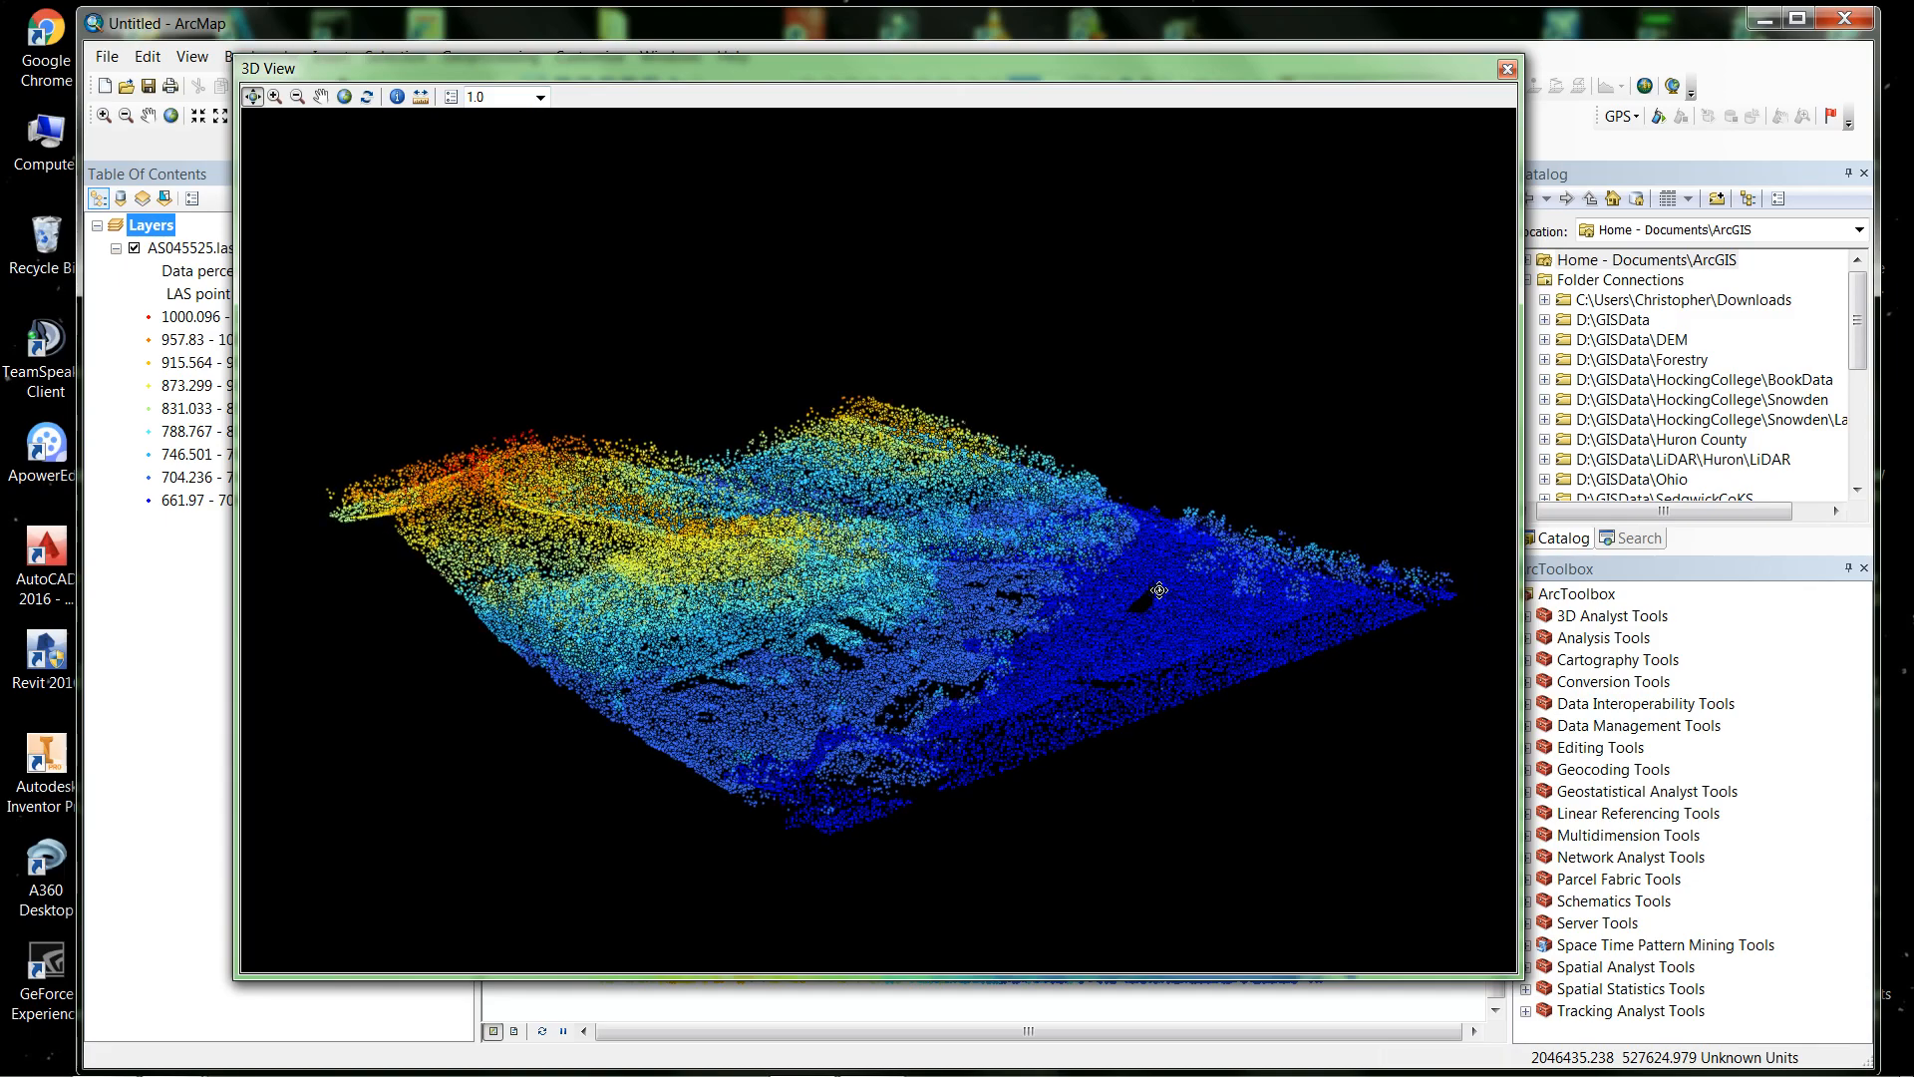
pyautogui.moveTo(1159, 591); pyautogui.dragTo(1141, 653)
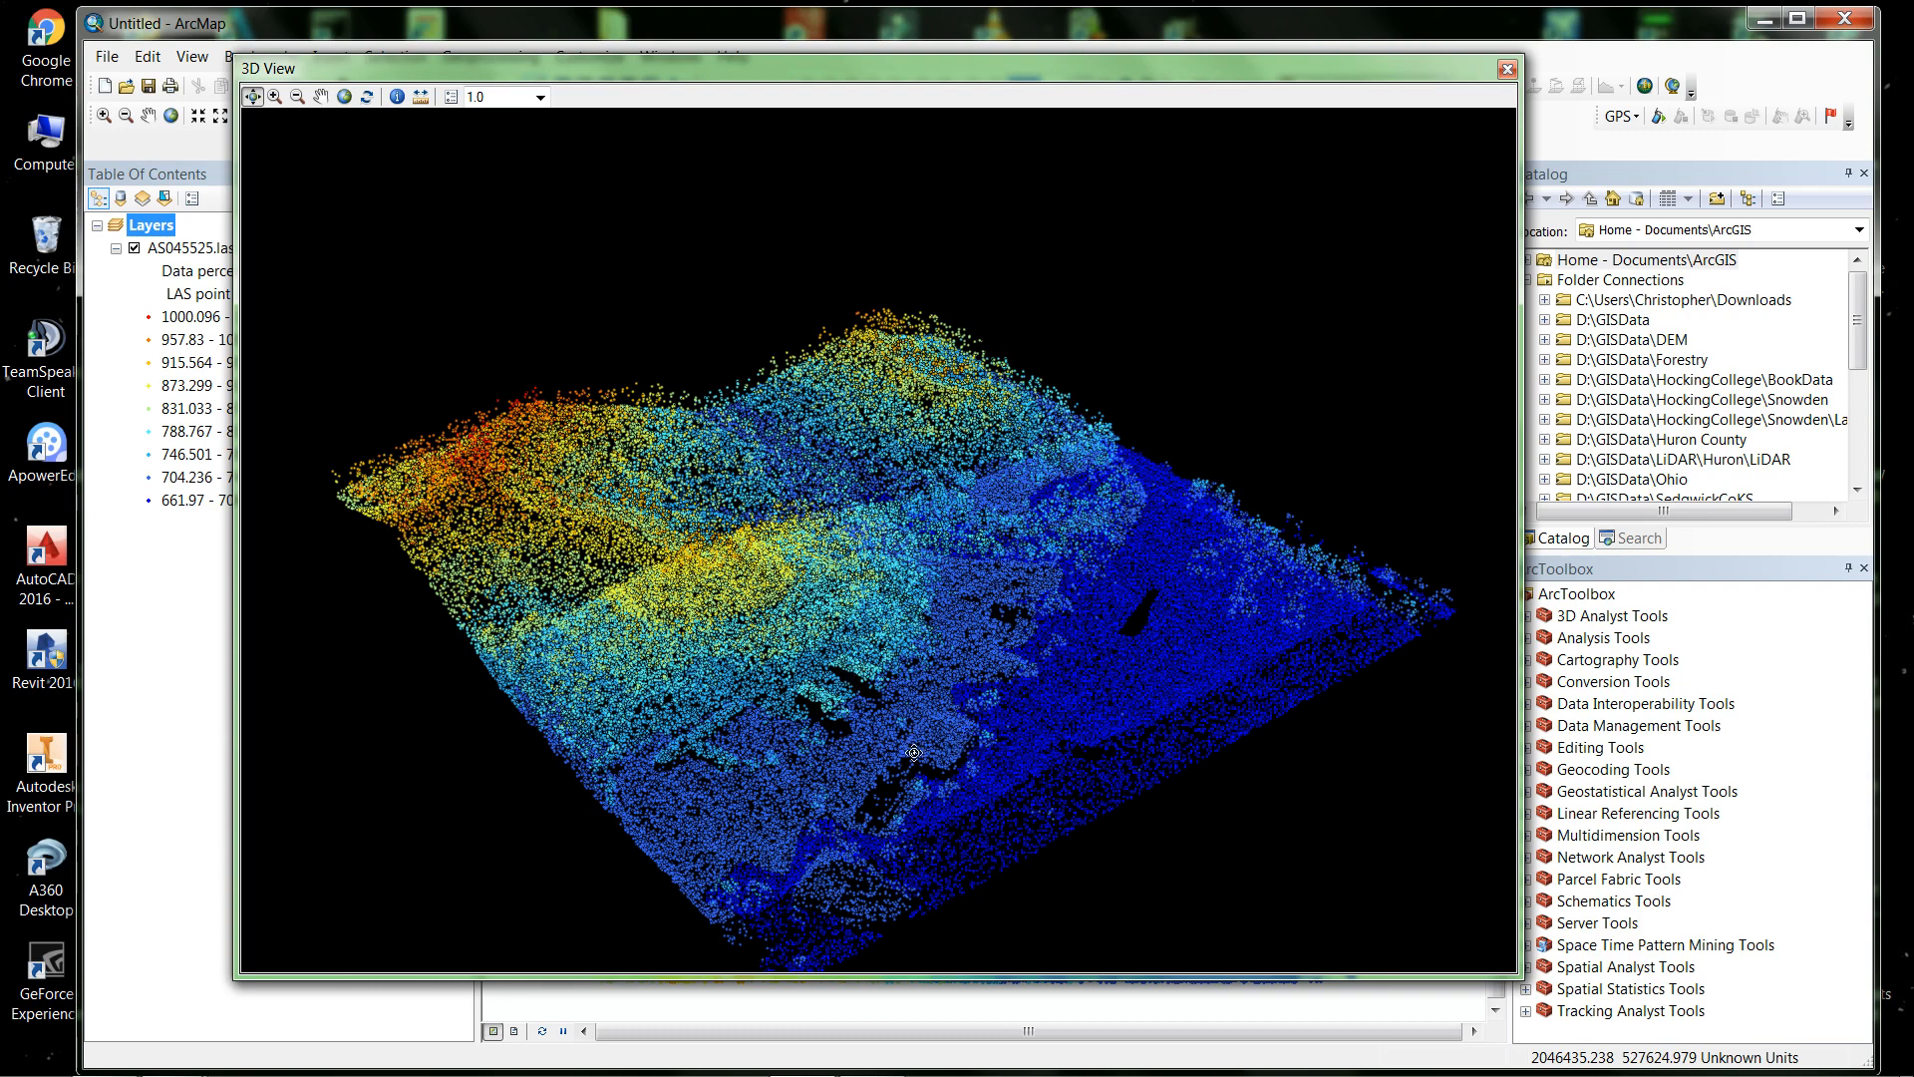
pyautogui.moveTo(862, 802); pyautogui.dragTo(883, 807)
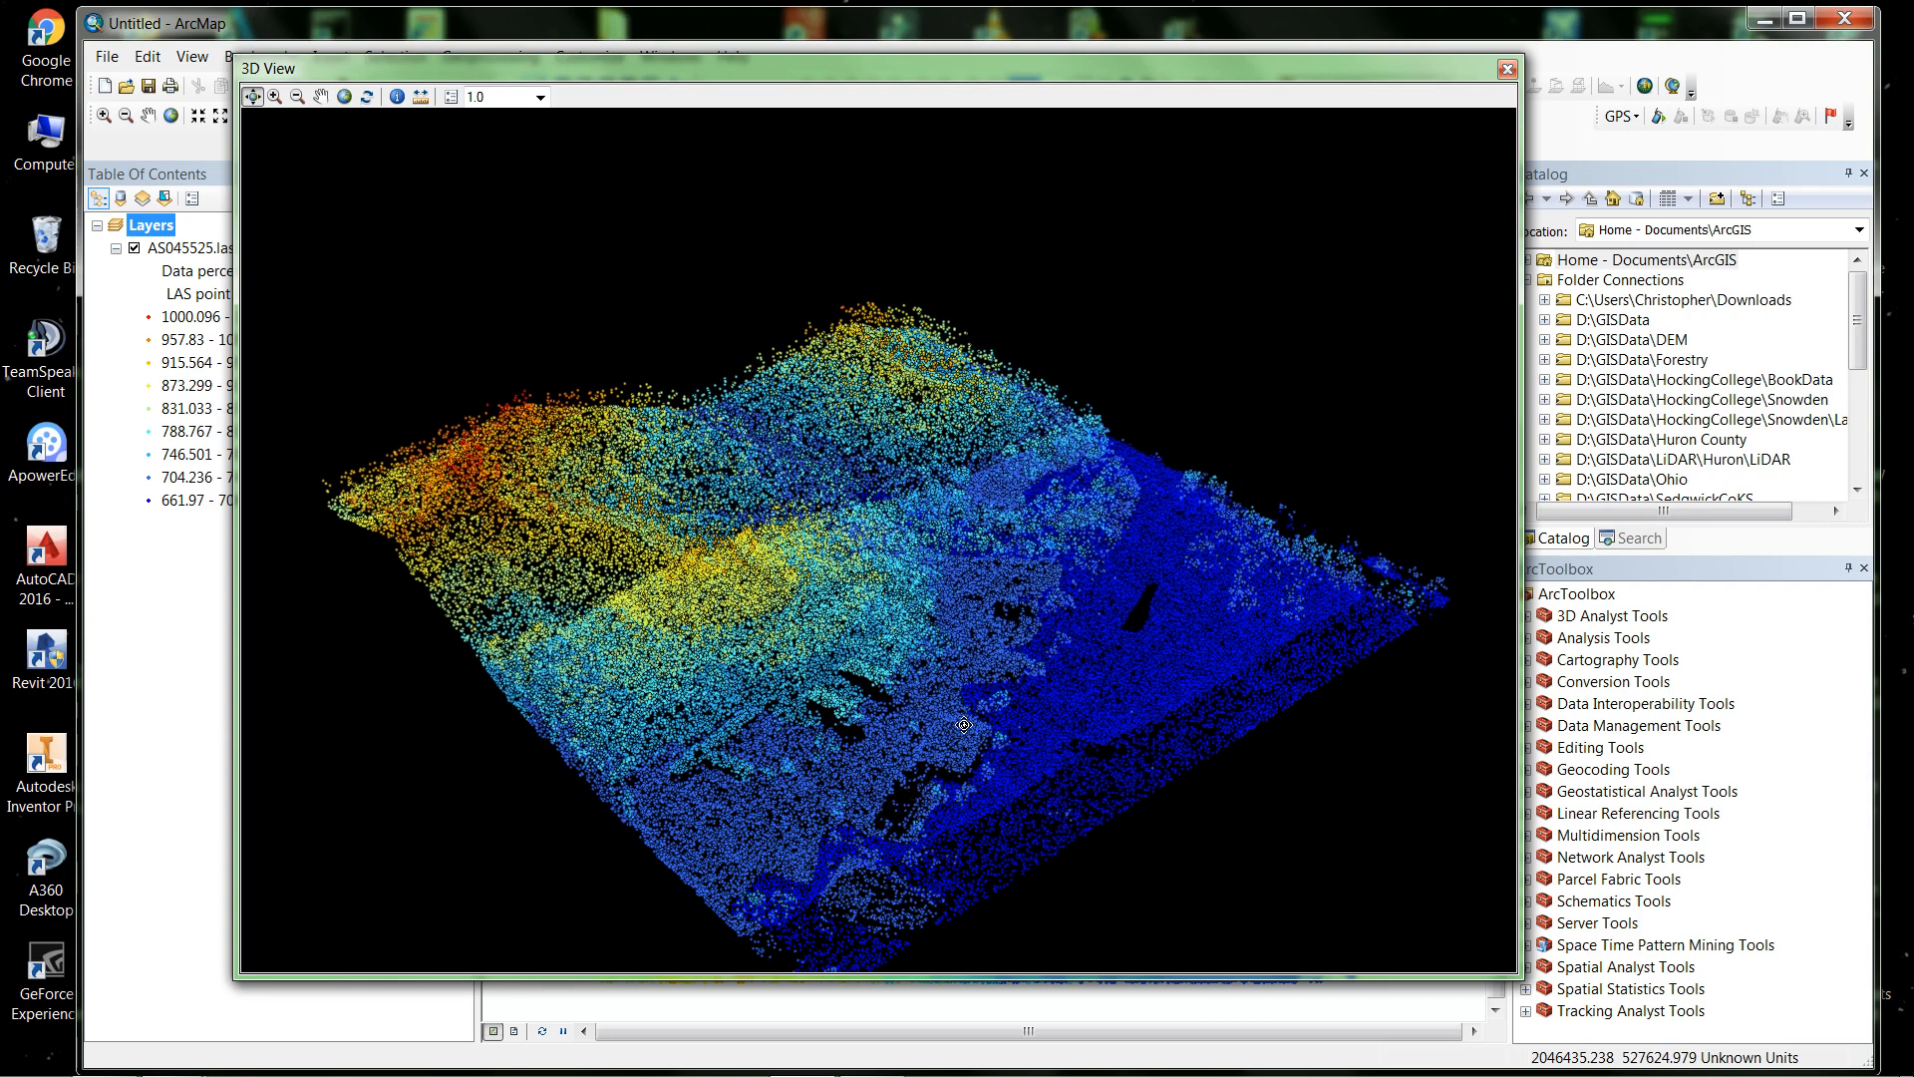
pyautogui.moveTo(1114, 696); pyautogui.dragTo(963, 628)
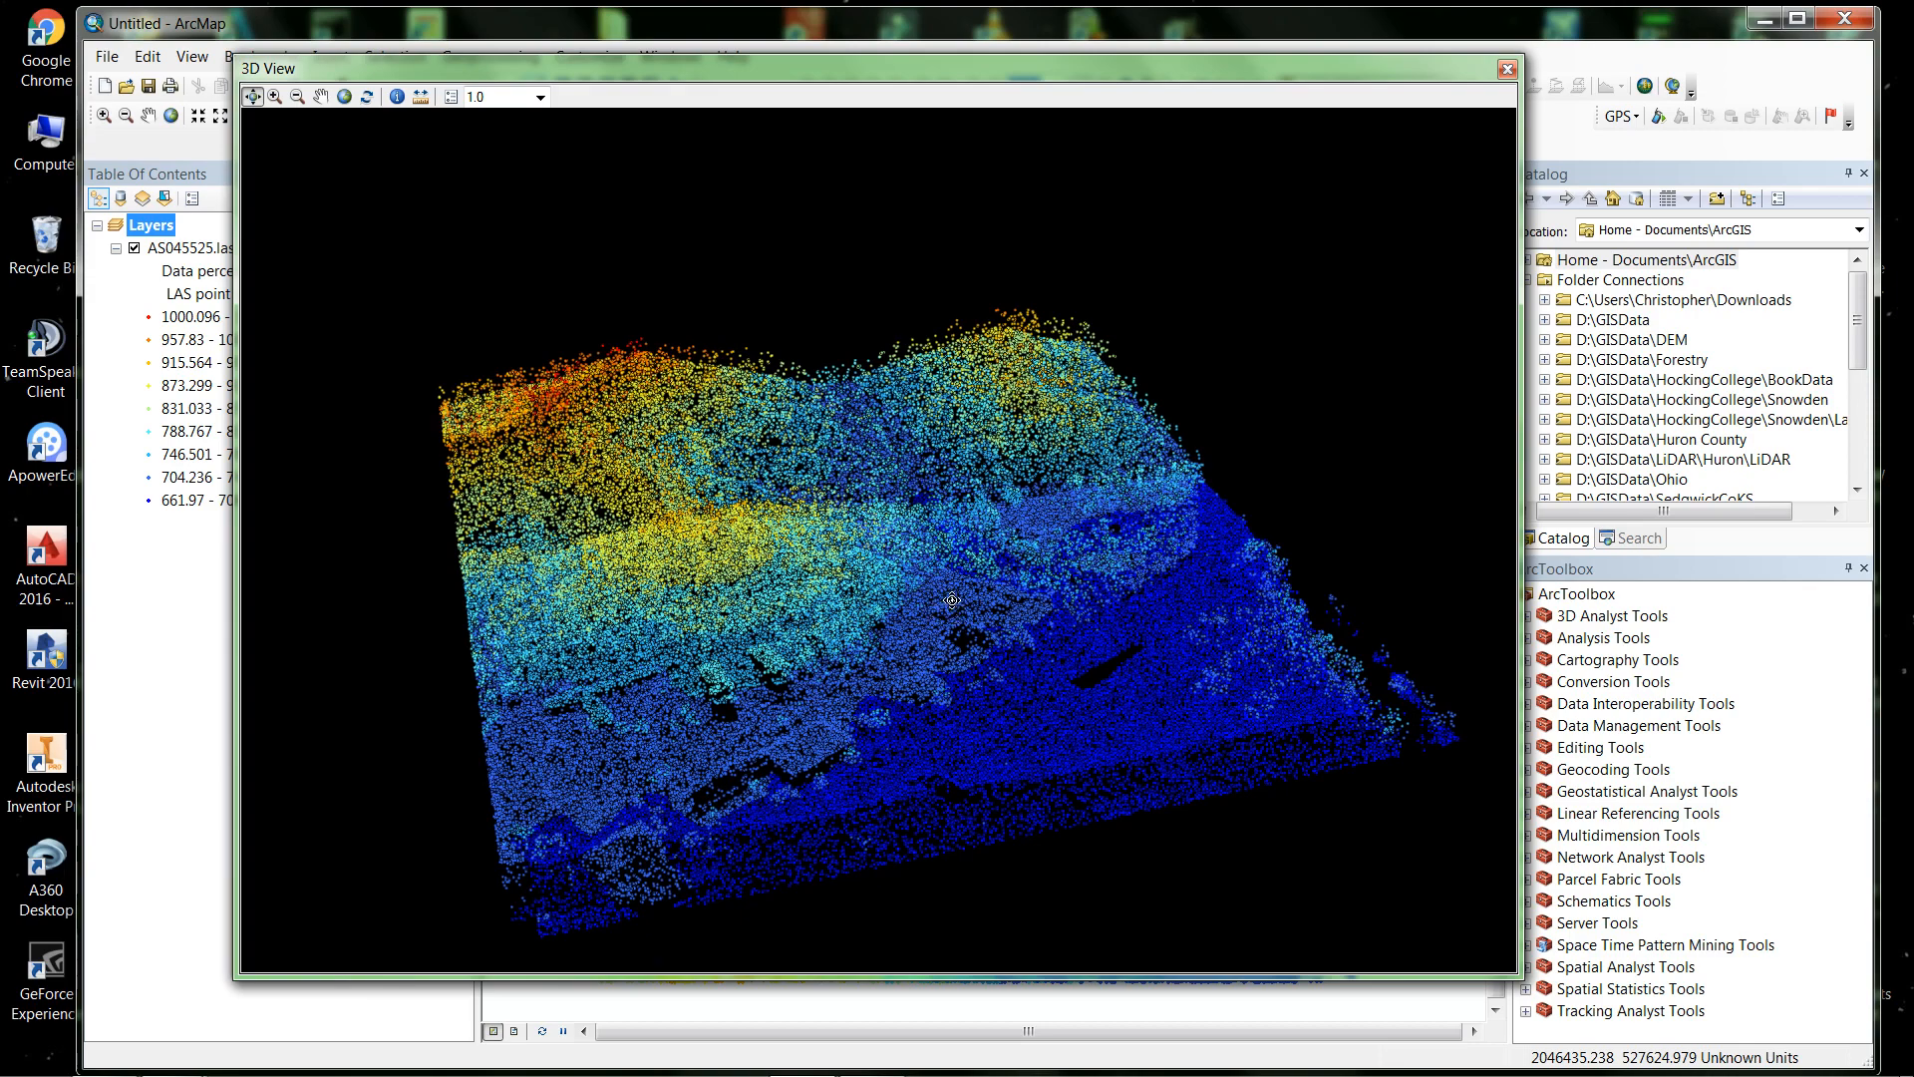
pyautogui.moveTo(999, 658); pyautogui.dragTo(981, 553)
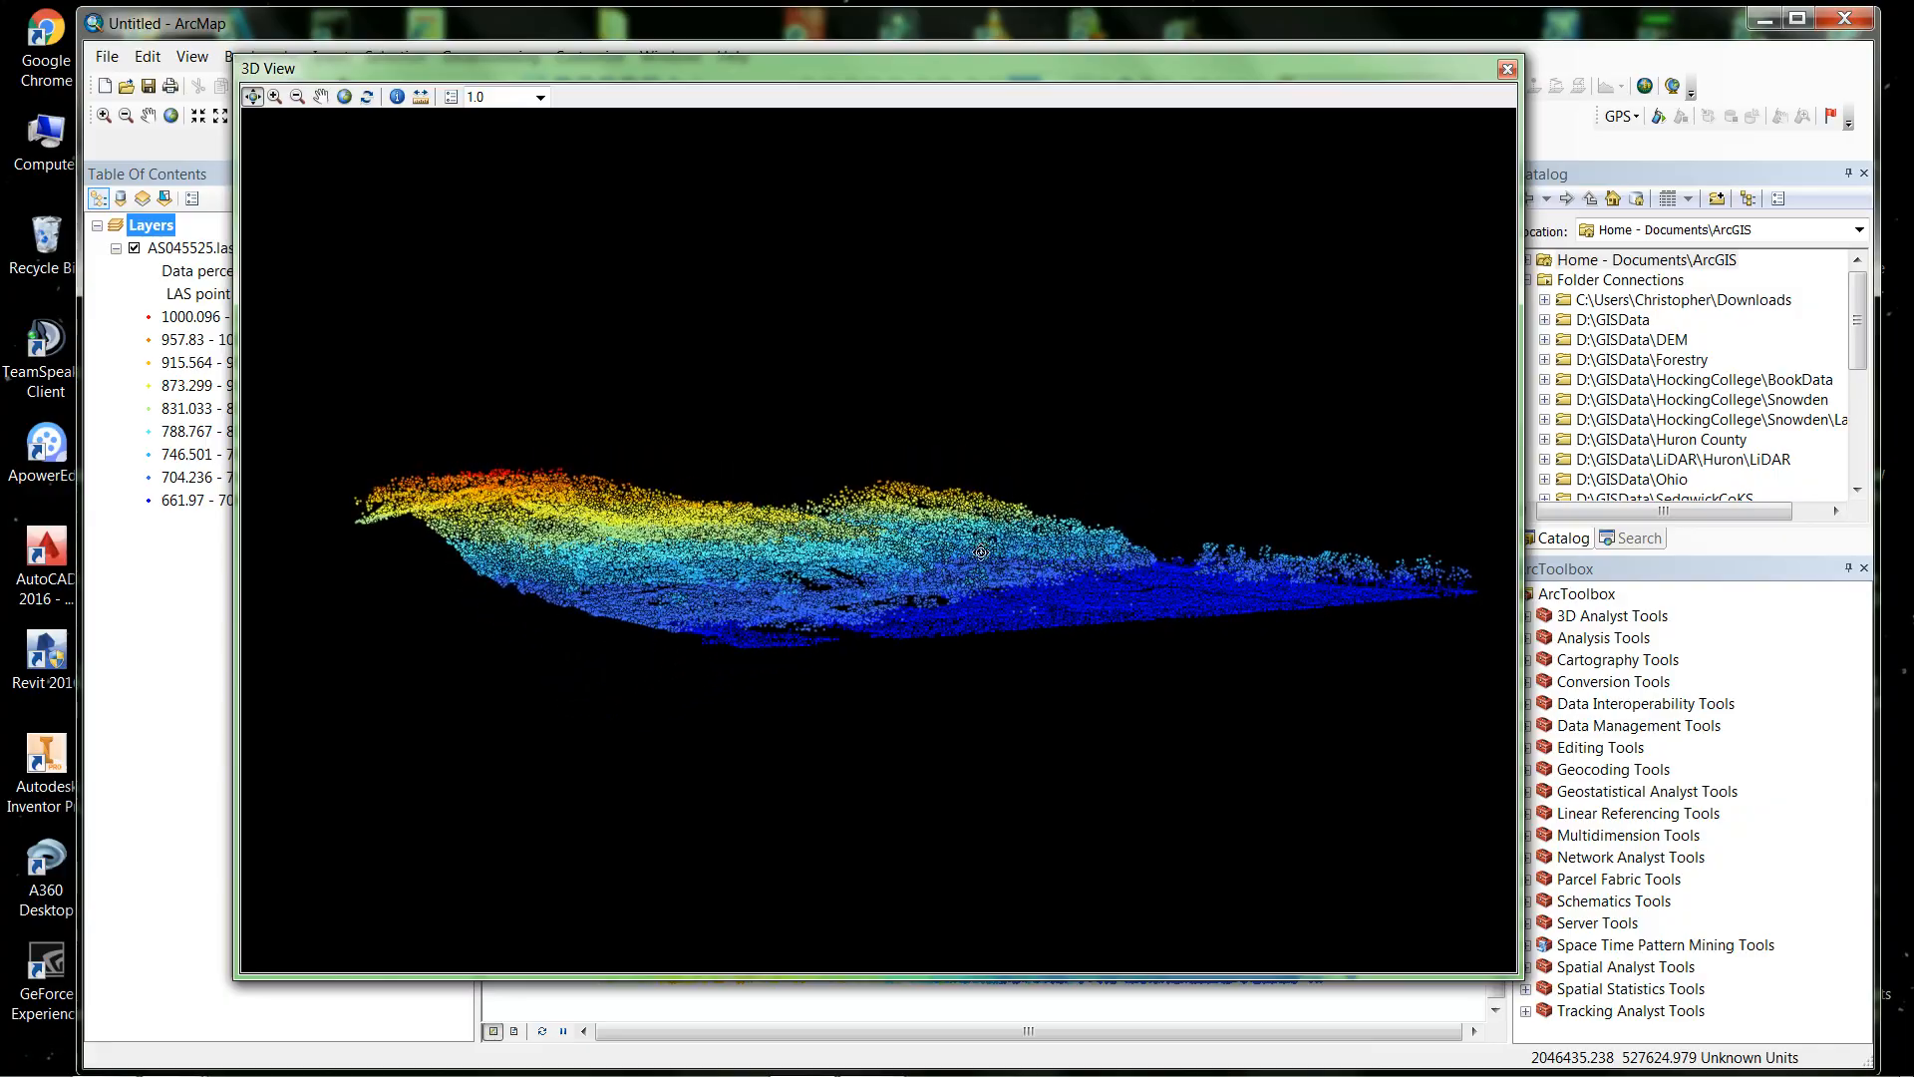
# Examine the hills and valley of the AS045525.las point cloud up close from low angles
pyautogui.scroll(5, 838, 537)
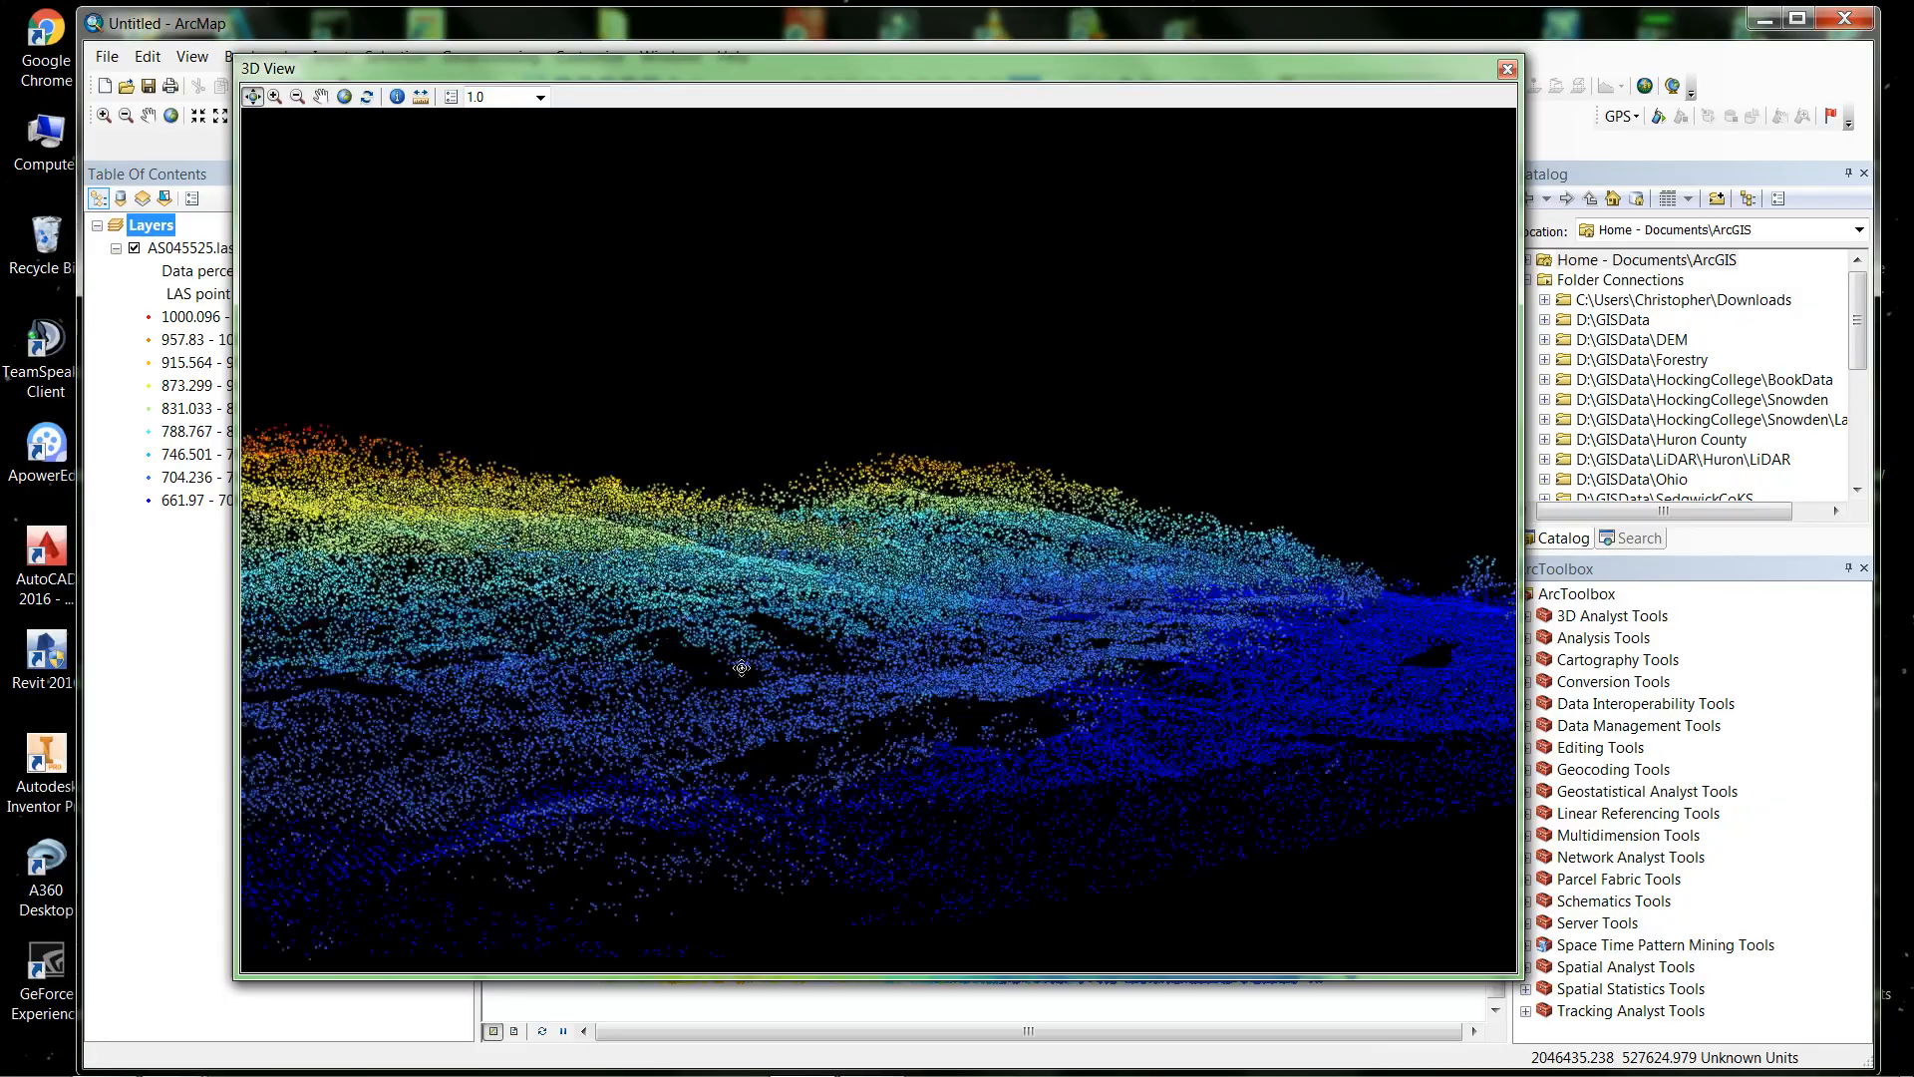
pyautogui.moveTo(807, 663); pyautogui.dragTo(946, 599)
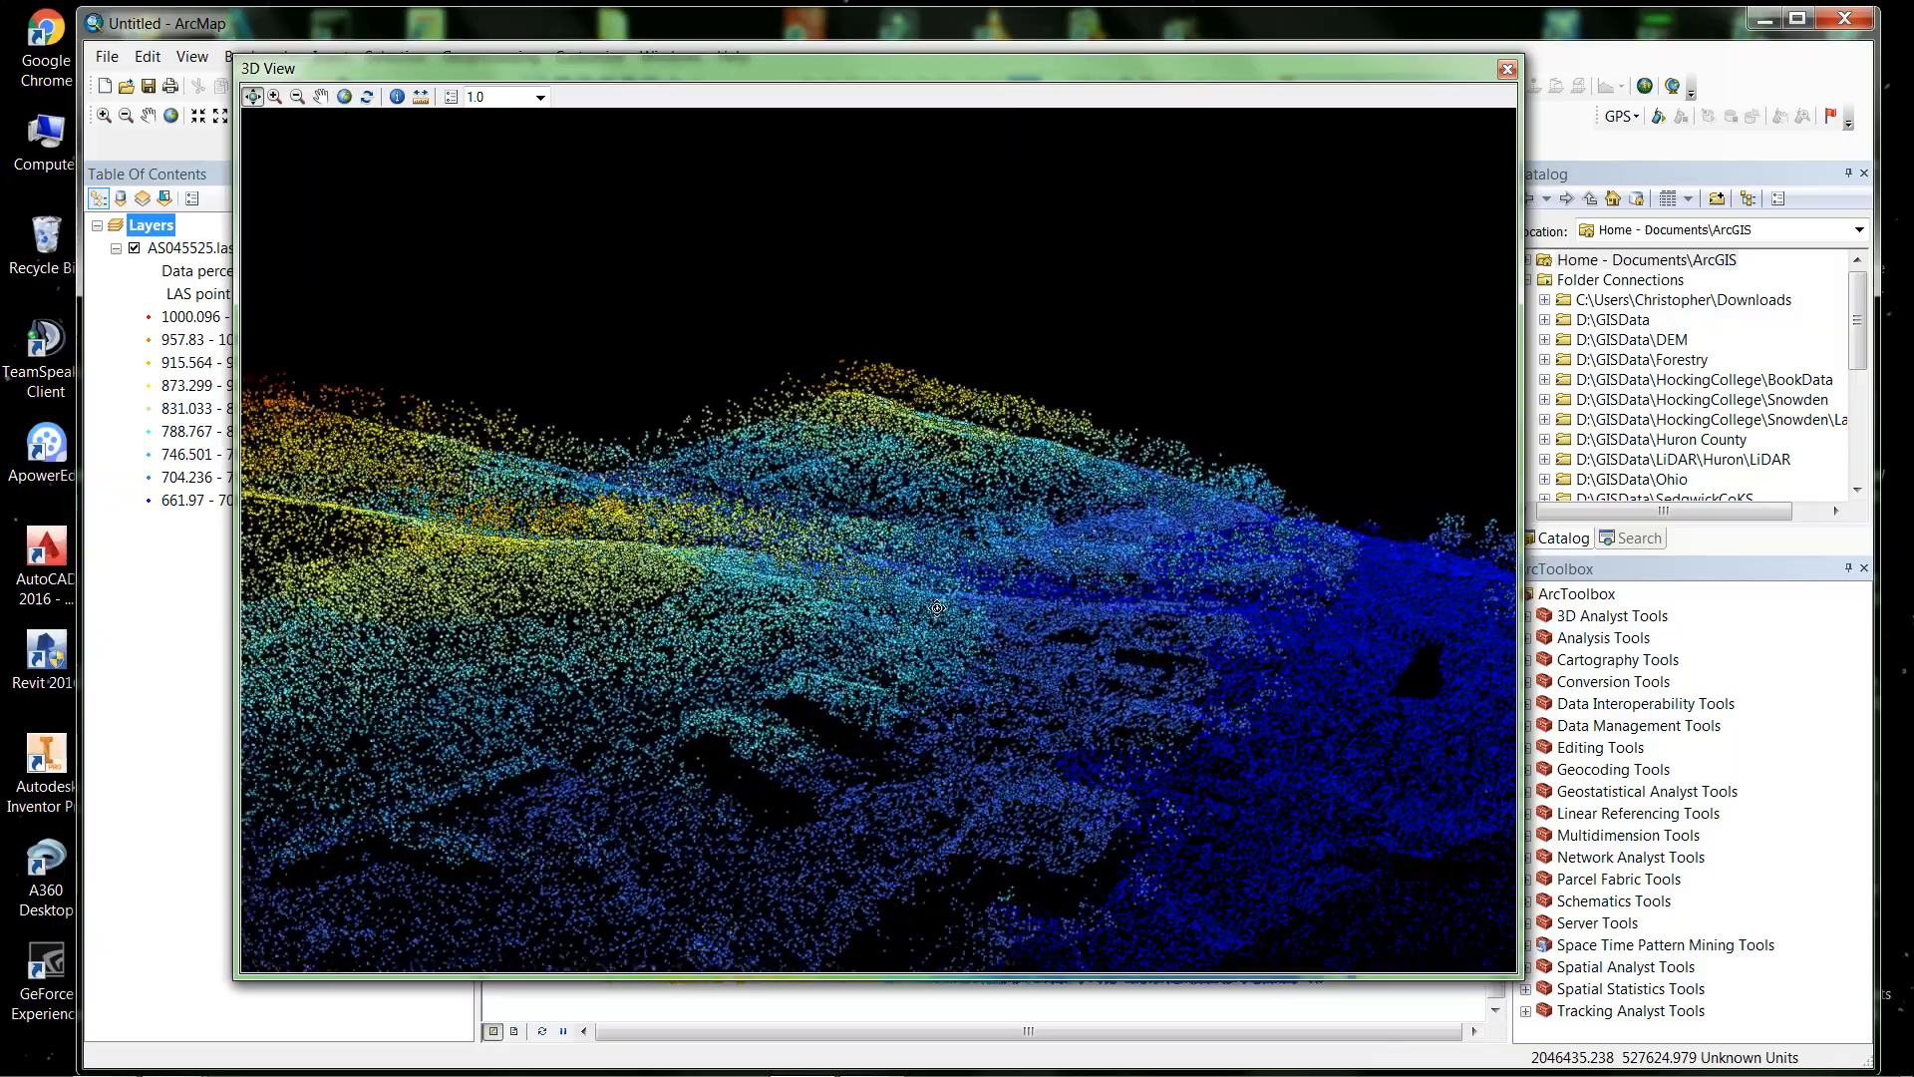
pyautogui.moveTo(823, 603); pyautogui.dragTo(649, 598)
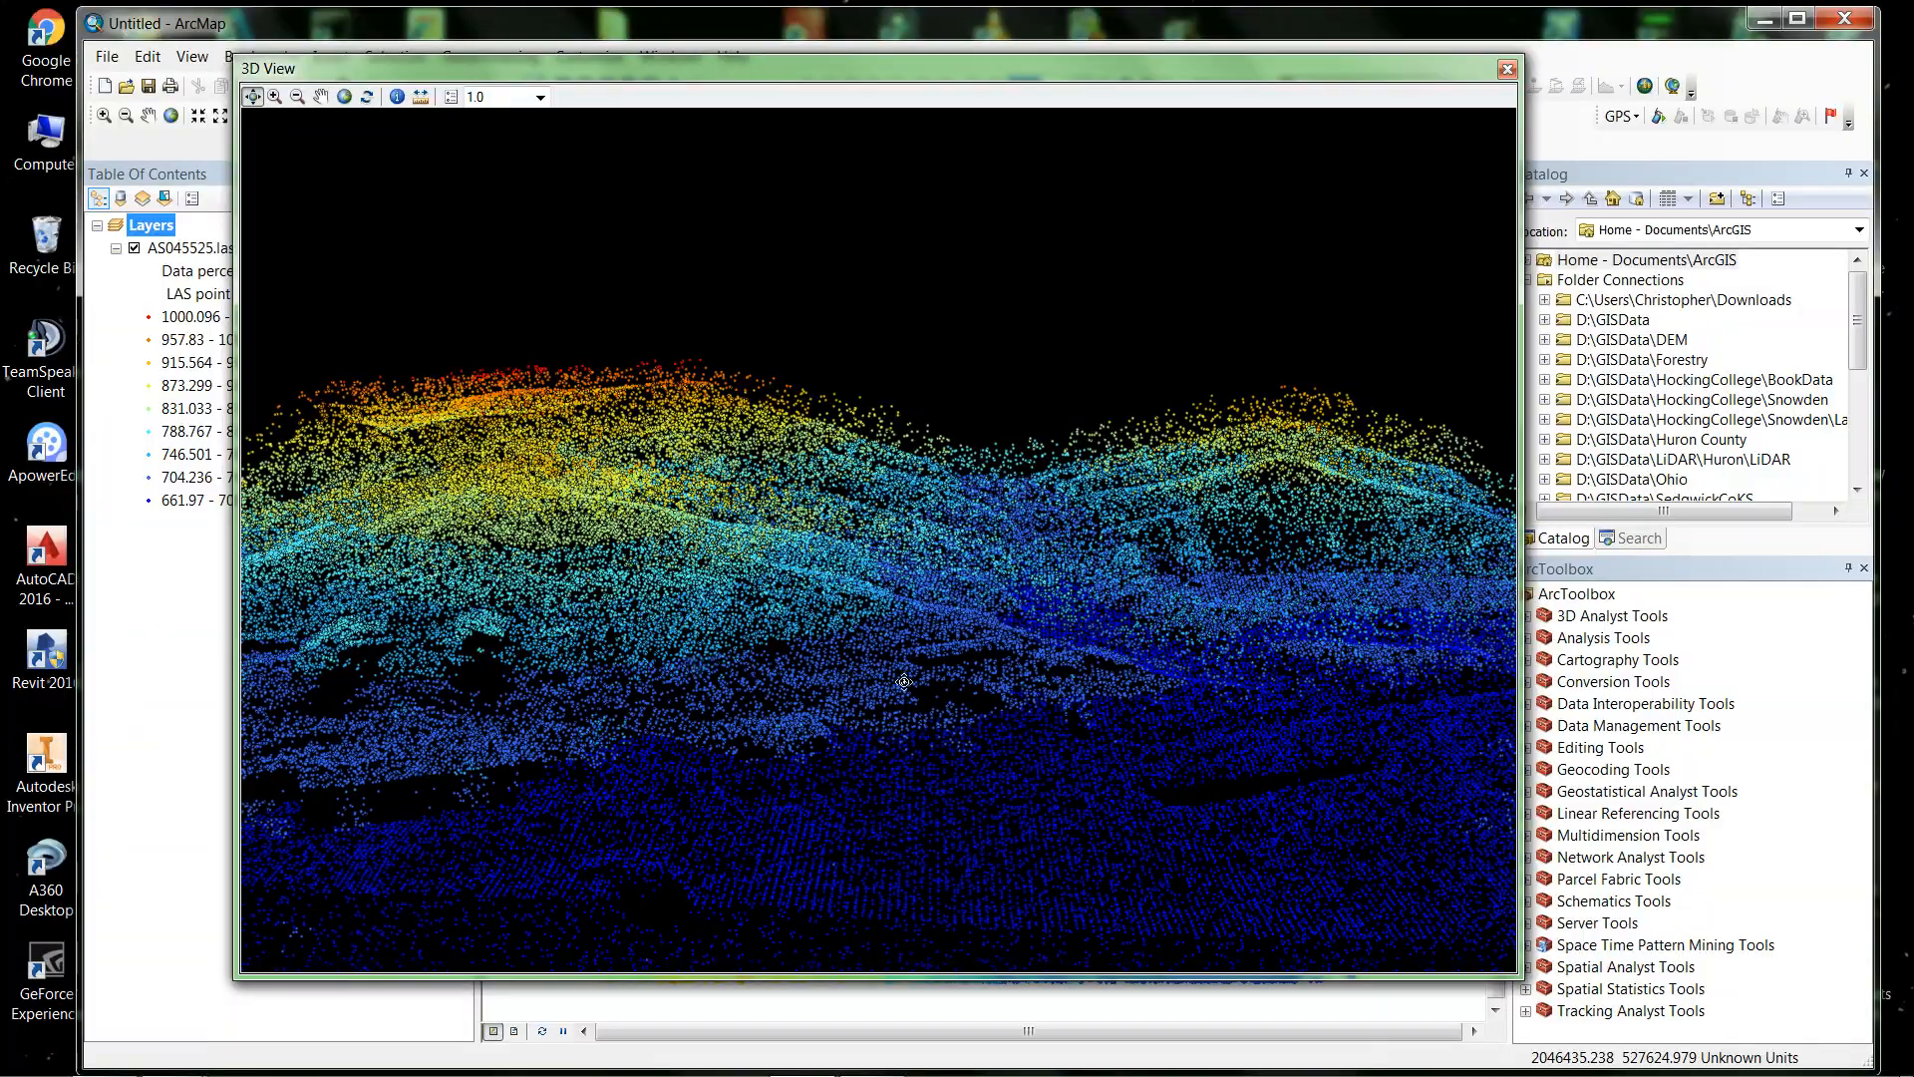
# Examine the ridges and valley edge of the AS045525.las point cloud from different sides, and close the 3D view
pyautogui.moveTo(1023, 674); pyautogui.dragTo(1325, 711)
pyautogui.moveTo(704, 741); pyautogui.dragTo(831, 714)
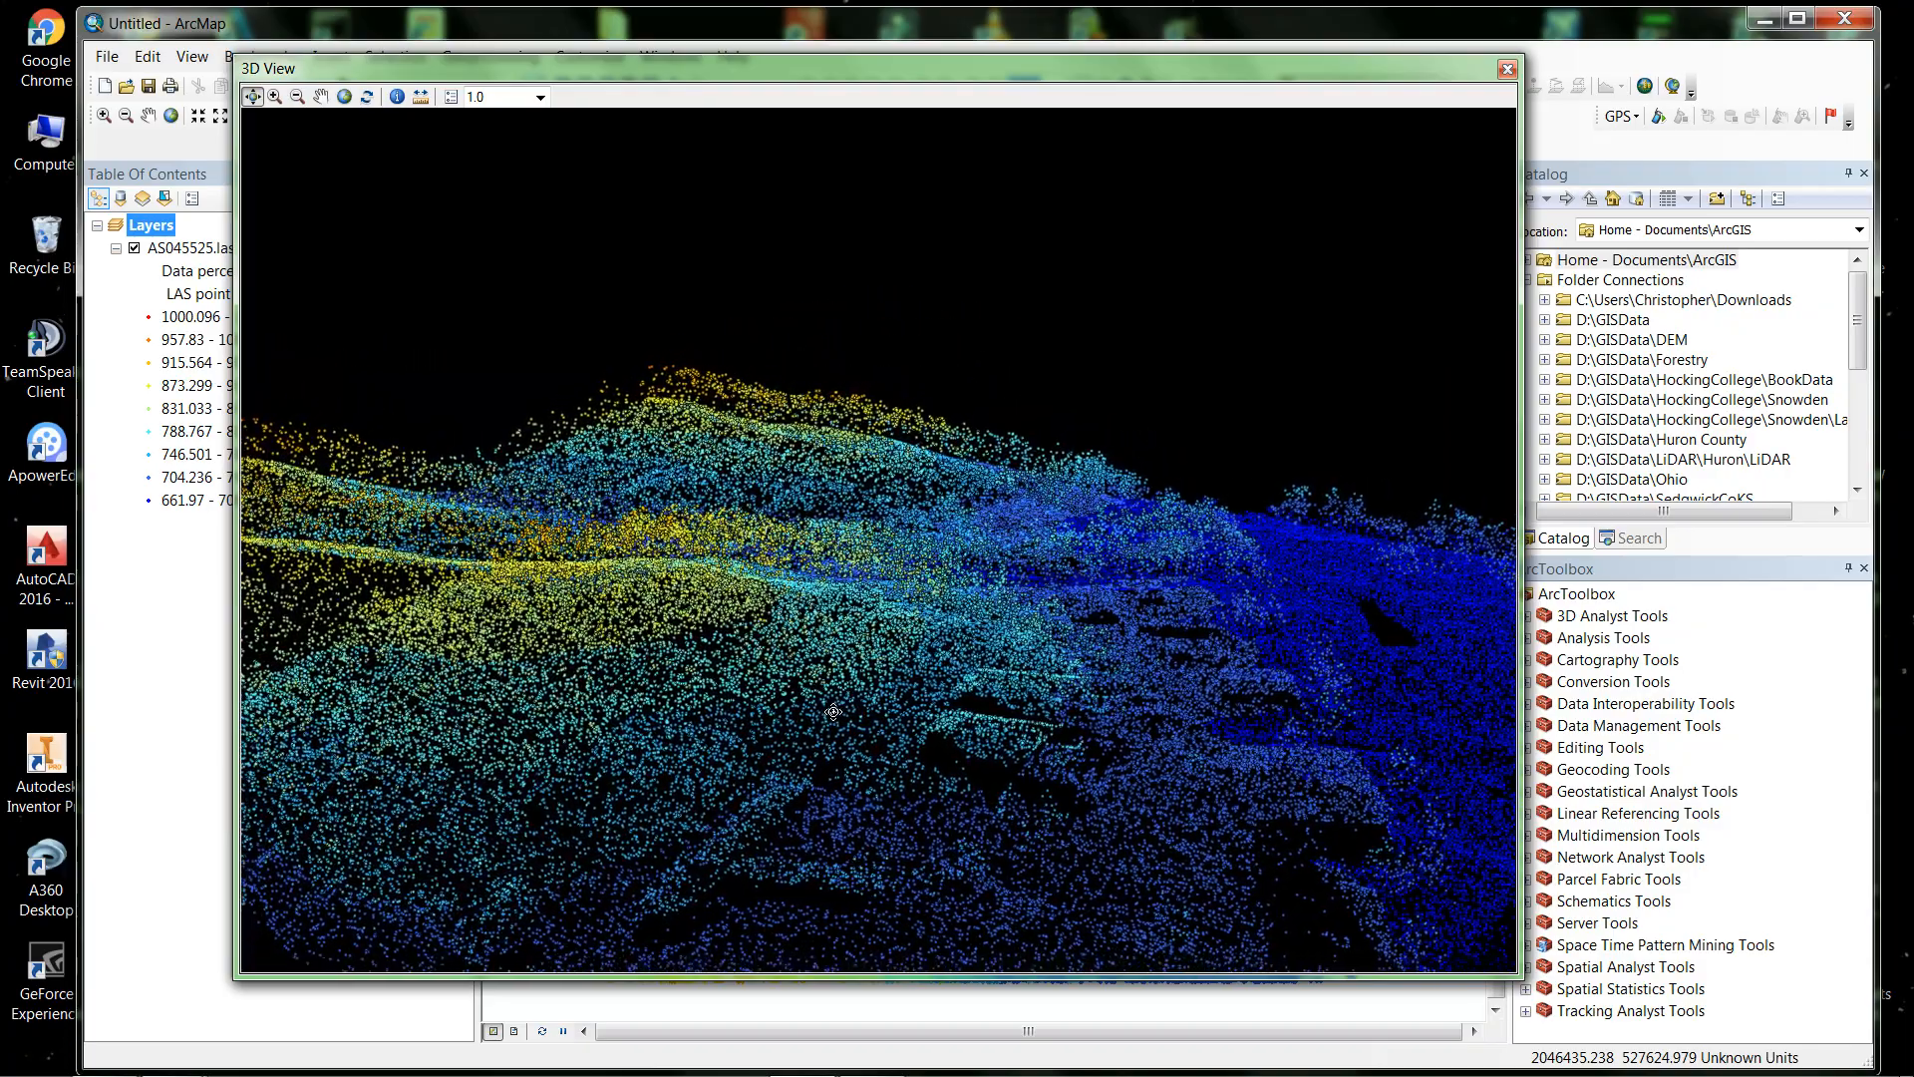
pyautogui.moveTo(689, 782); pyautogui.dragTo(701, 755)
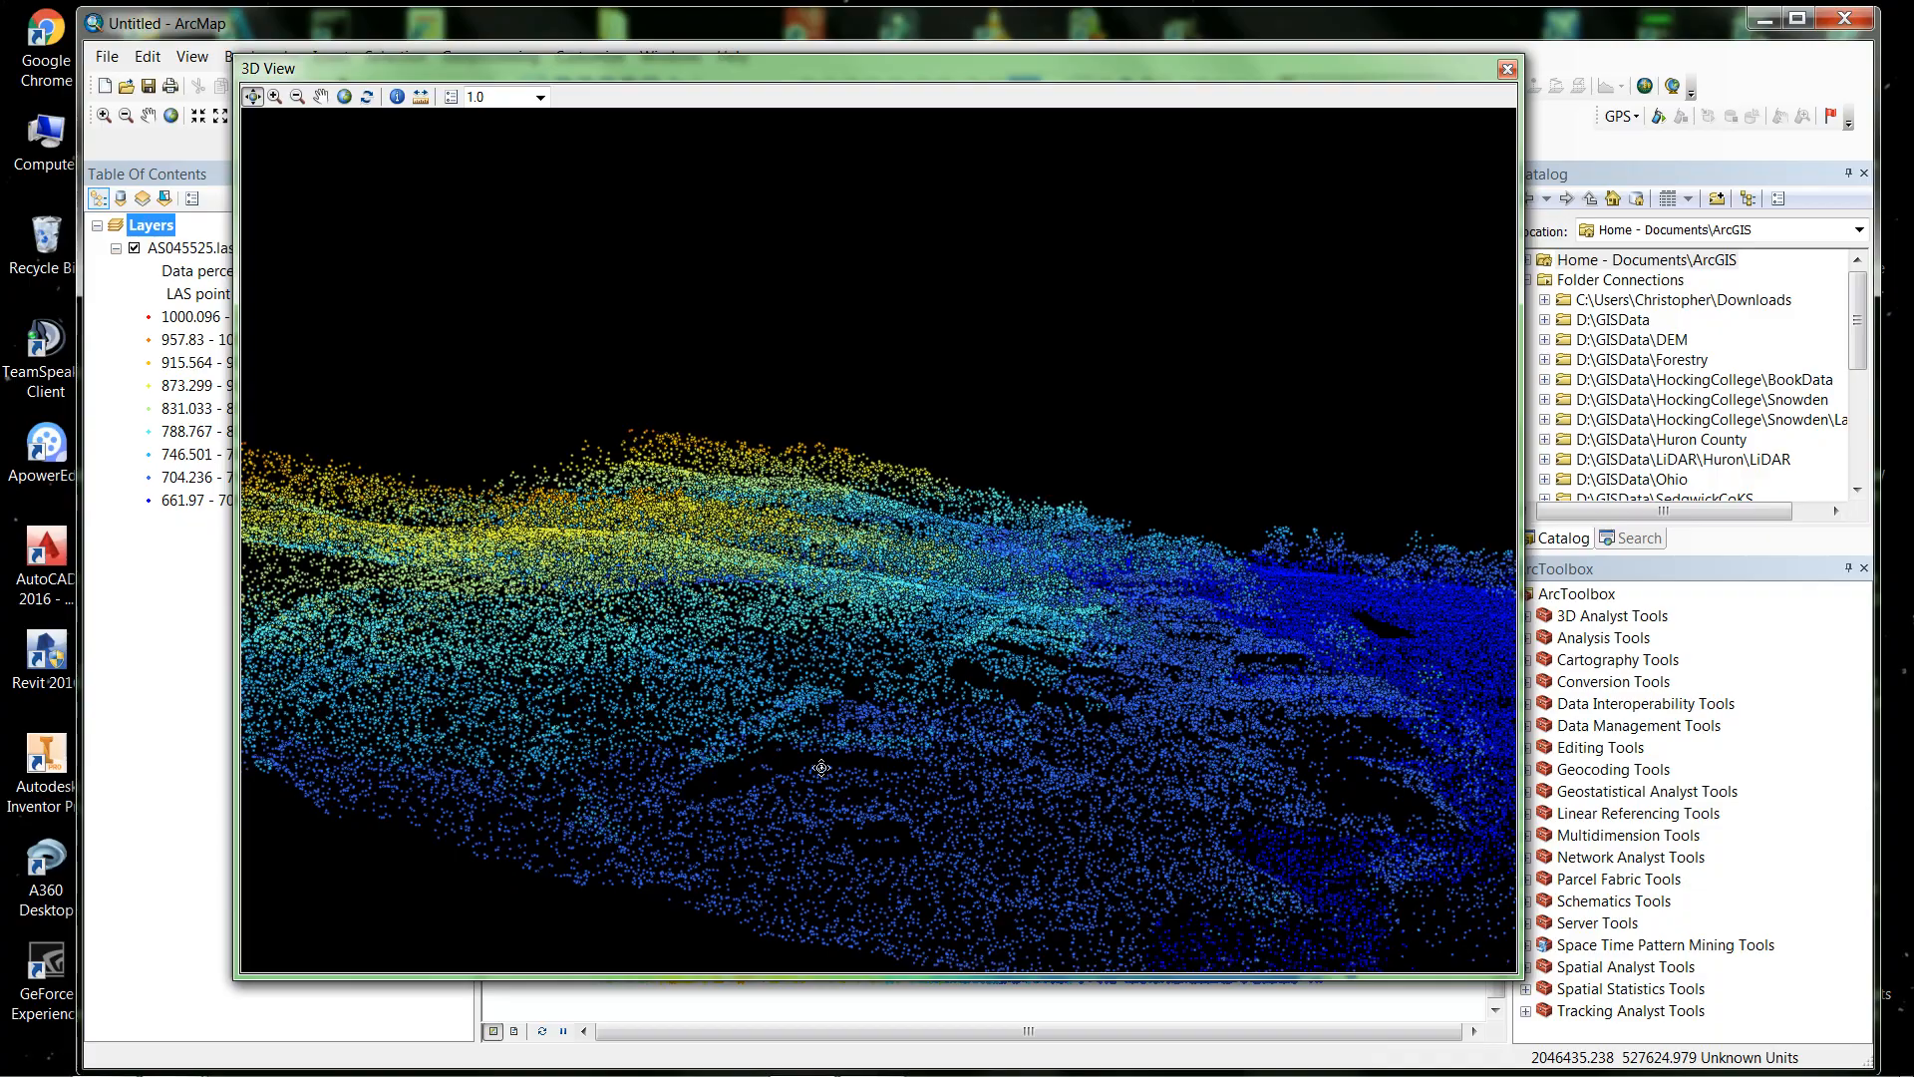
pyautogui.moveTo(1180, 671); pyautogui.dragTo(1016, 683)
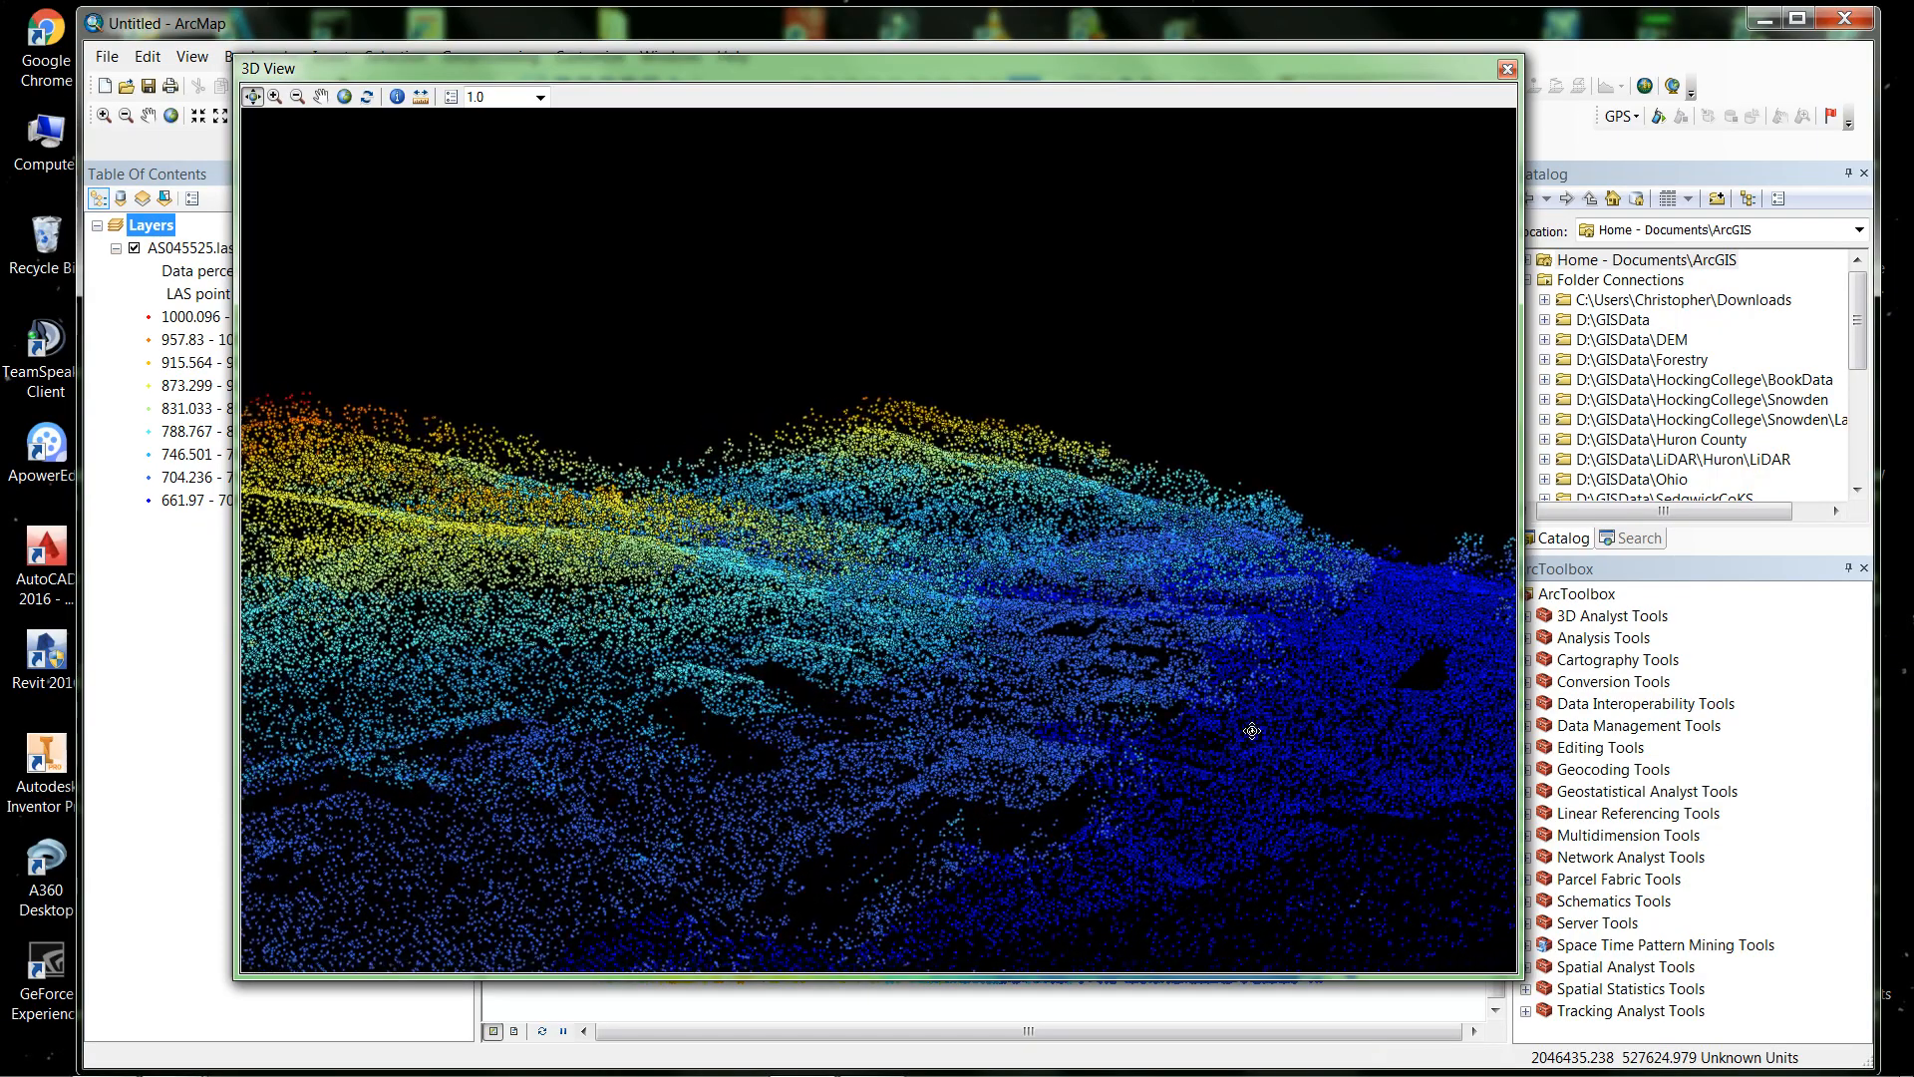
pyautogui.moveTo(1252, 731); pyautogui.dragTo(1144, 740)
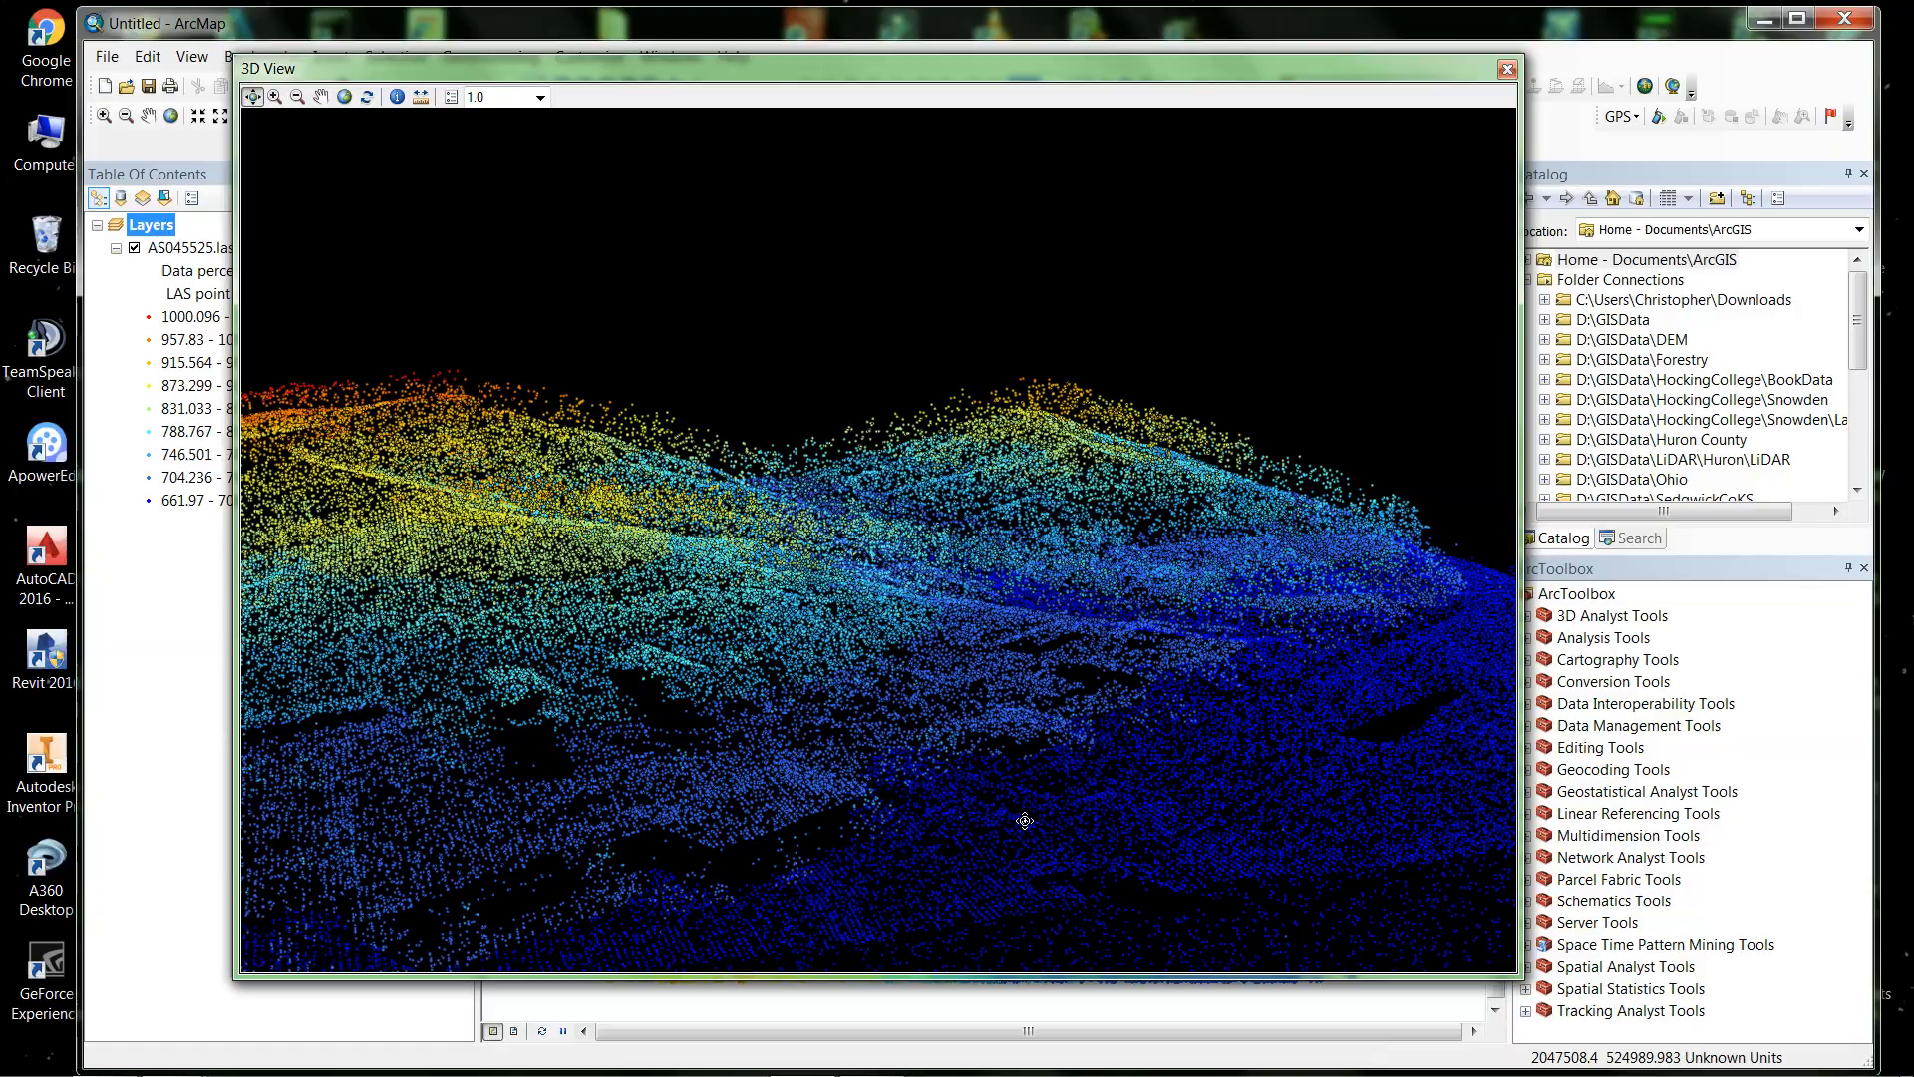
pyautogui.moveTo(1276, 828)
pyautogui.mouseDown()
pyautogui.moveTo(1145, 801)
pyautogui.moveTo(1154, 837)
pyautogui.moveTo(1086, 855)
pyautogui.moveTo(791, 846)
pyautogui.moveTo(1339, 831)
pyautogui.moveTo(1295, 830)
pyautogui.mouseUp()
pyautogui.moveTo(587, 729); pyautogui.dragTo(843, 742)
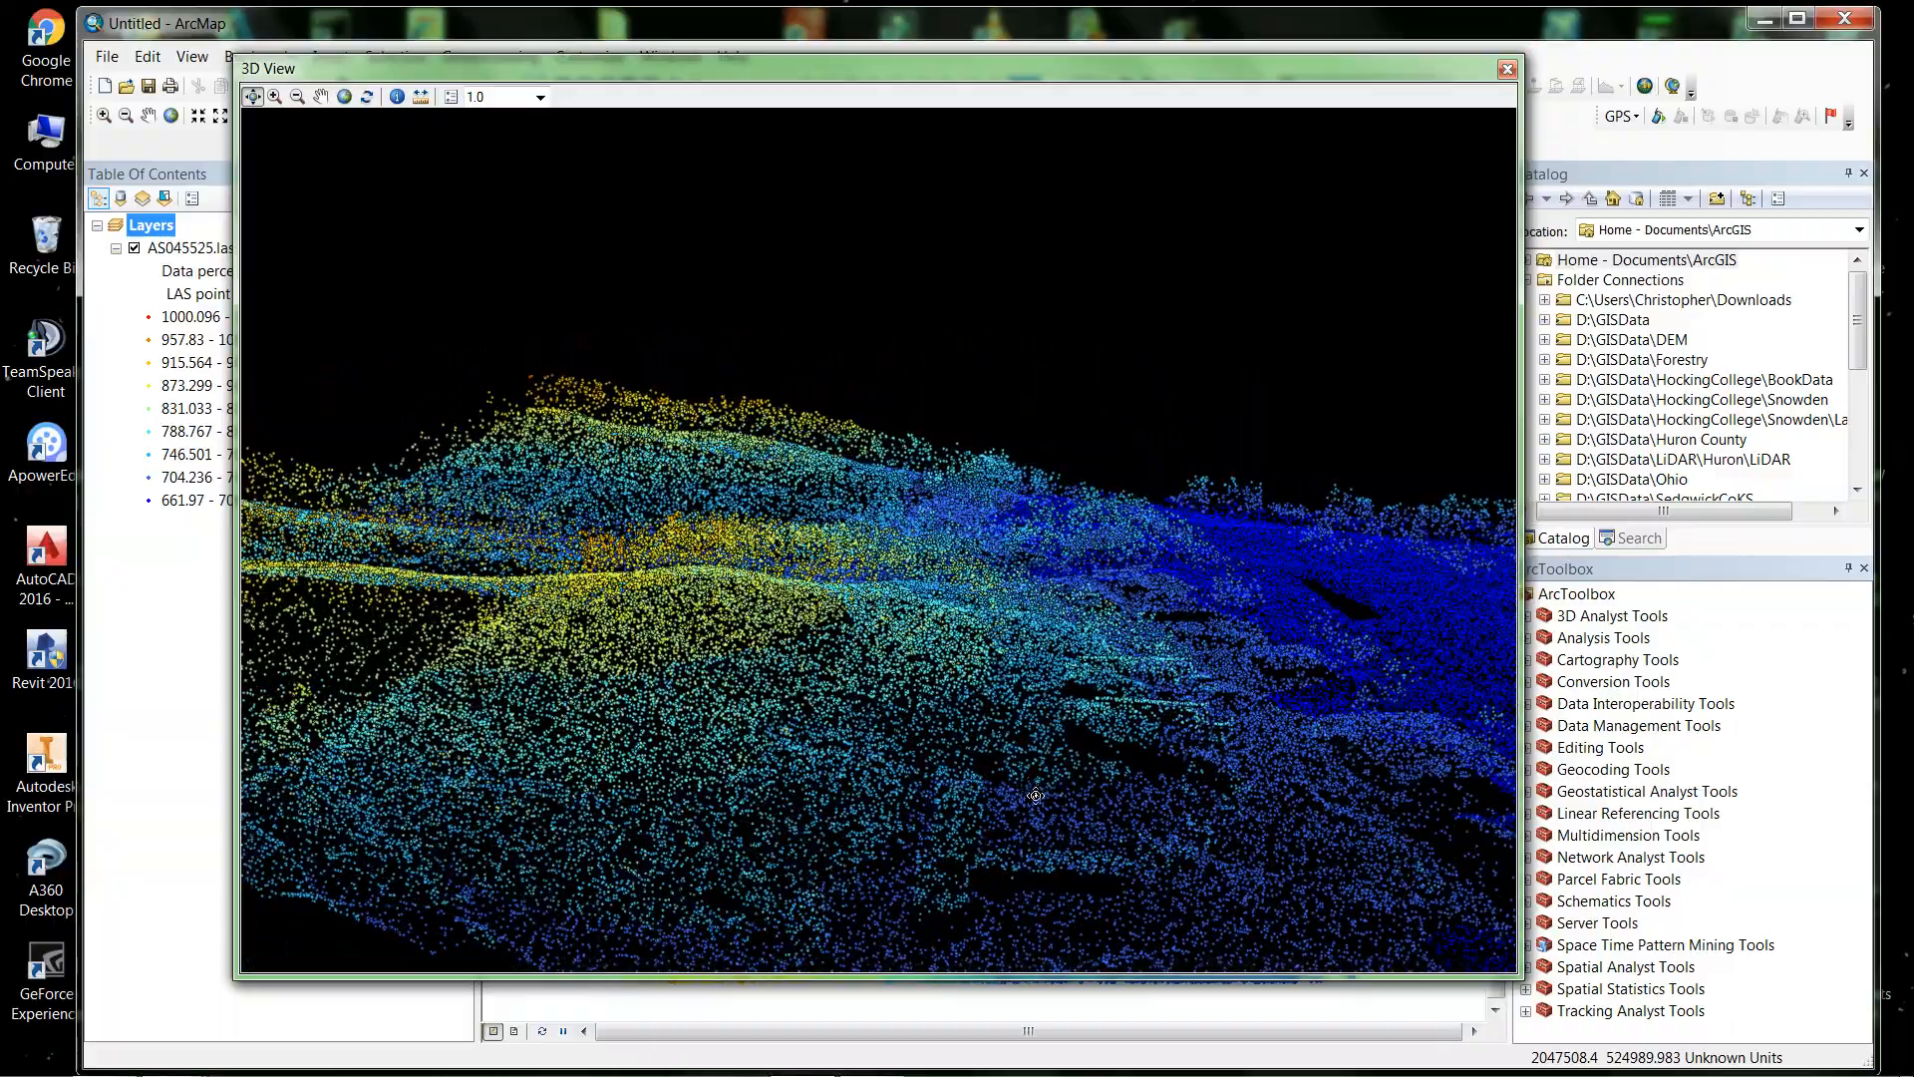
pyautogui.click(1507, 69)
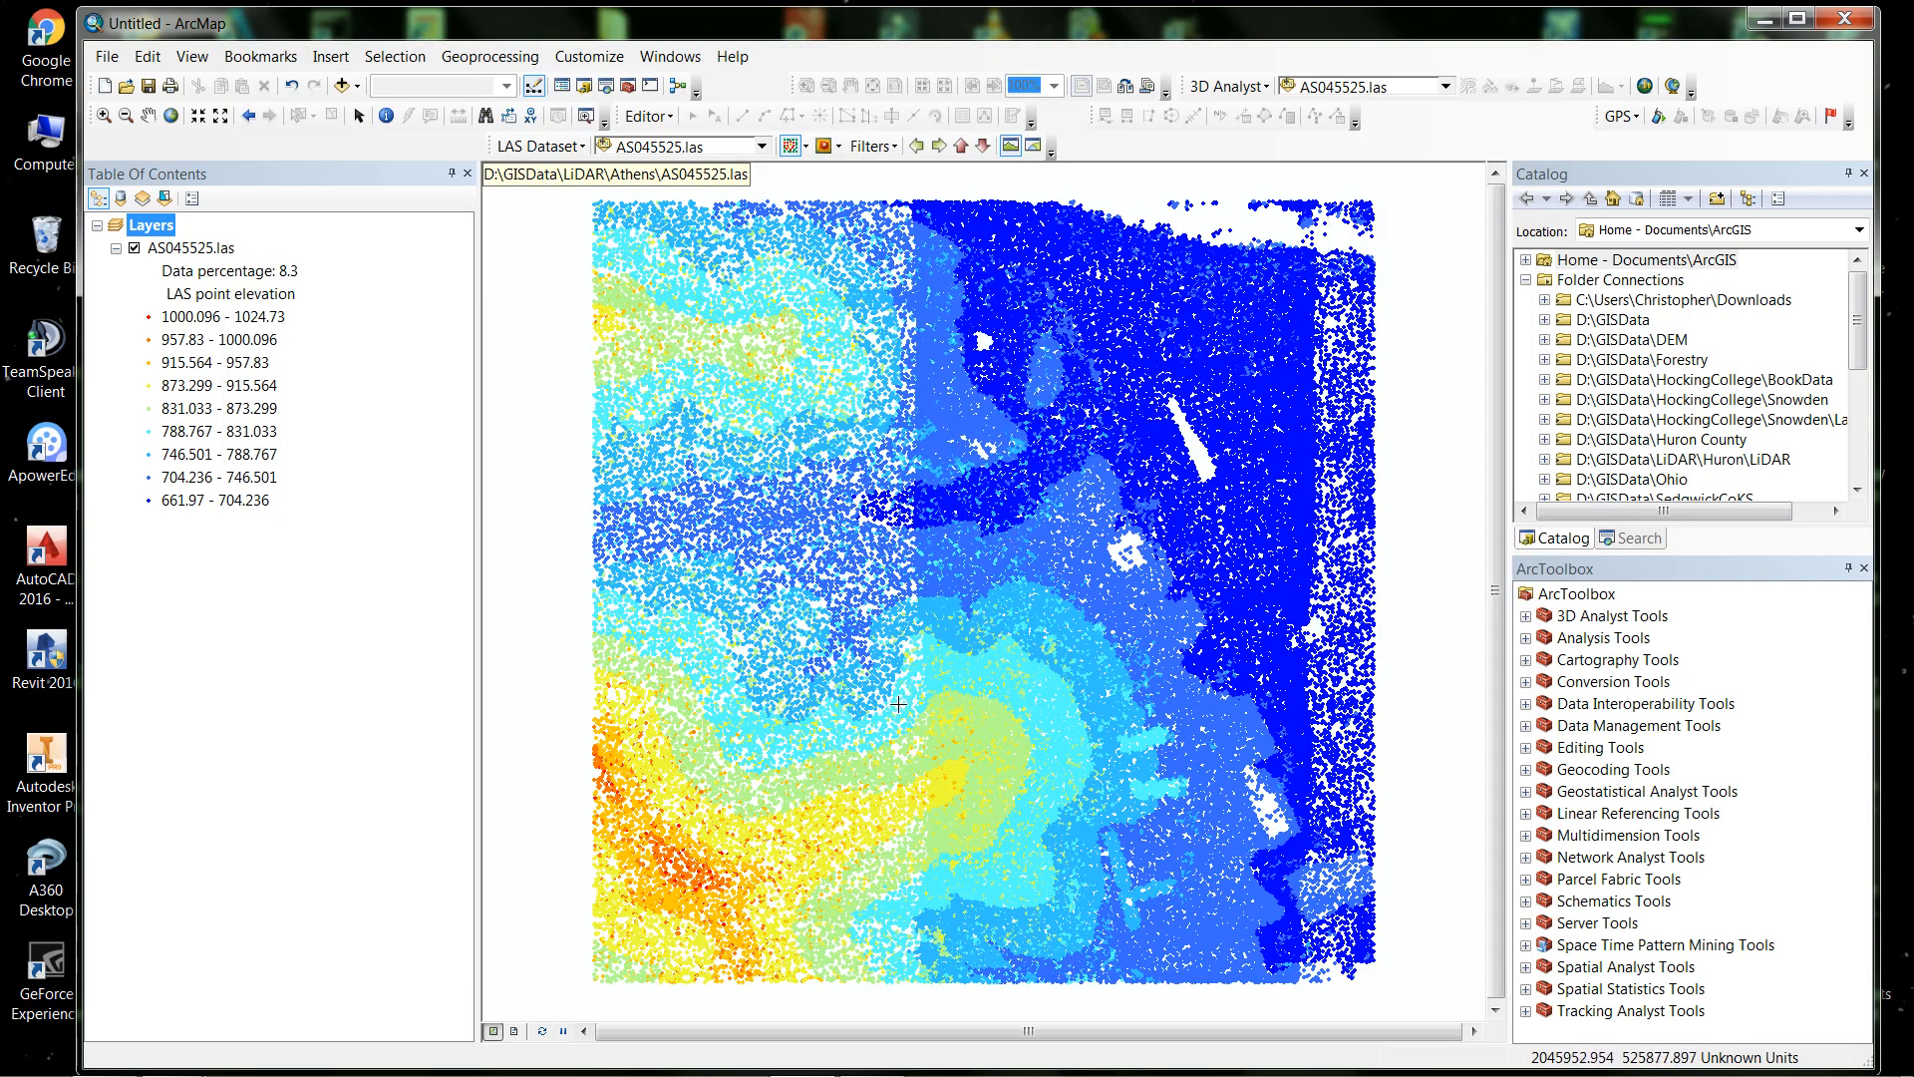